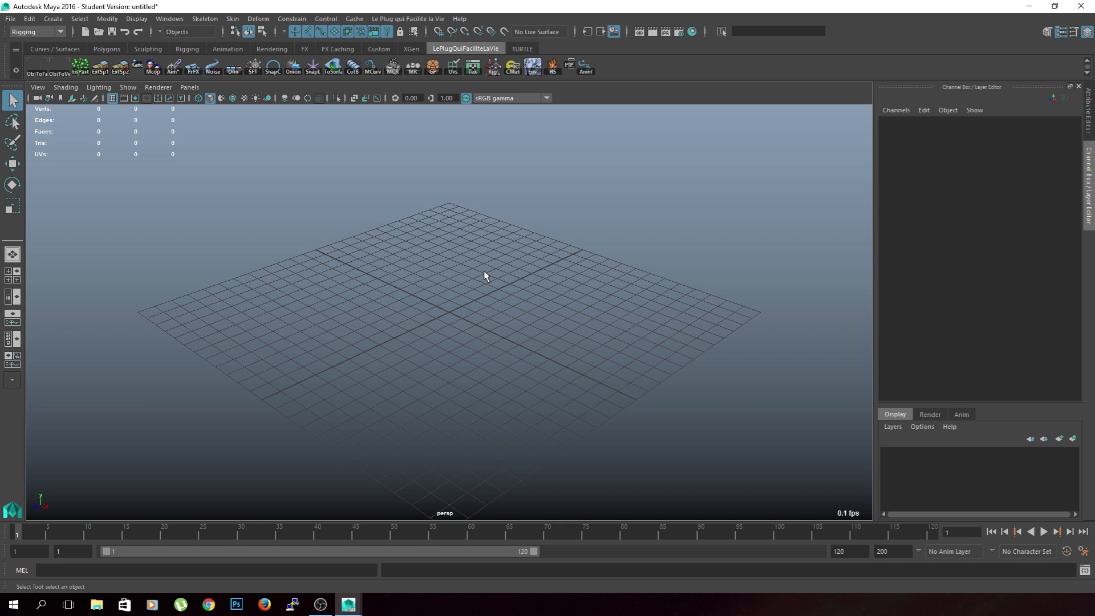
Create a polygon cylinder with 8 axis subdivisions at the centre of the grid.
{"action": "scroll", "coordinate": [473, 296], "scroll_direction": "up", "scroll_amount": 5}
{"action": "mouse_move", "coordinate": [473, 295]}
{"action": "left_mouse_down", "text": "alt"}
{"action": "mouse_move", "coordinate": [399, 311]}
{"action": "mouse_move", "coordinate": [500, 299]}
{"action": "mouse_move", "coordinate": [490, 301]}
{"action": "left_mouse_up", "text": "alt"}
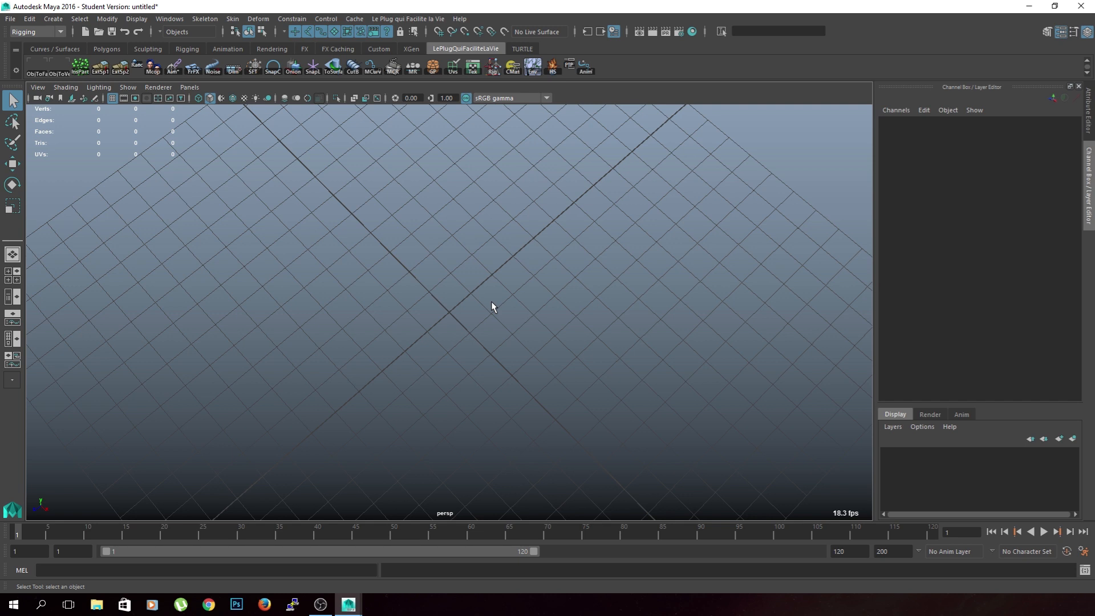
{"action": "left_click_drag", "start_coordinate": [476, 291], "coordinate": [514, 309], "text": "alt"}
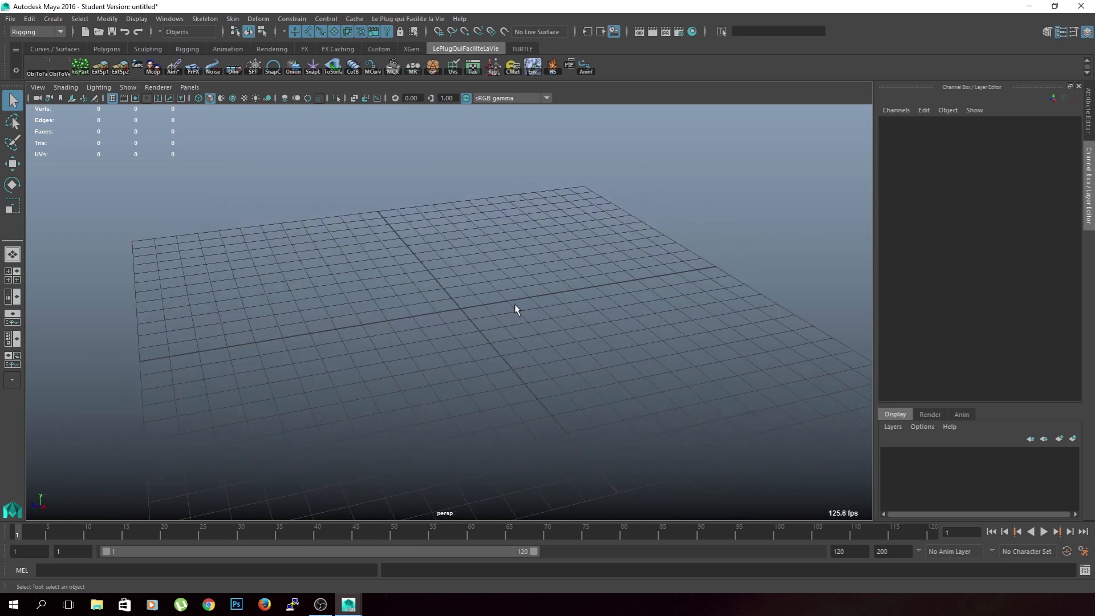
{"action": "right_click_drag", "start_coordinate": [485, 281], "coordinate": [448, 285], "text": "shift"}
{"action": "double_click", "coordinate": [231, 245]}
{"action": "type", "text": "8"}
{"action": "left_click", "coordinate": [197, 390]}
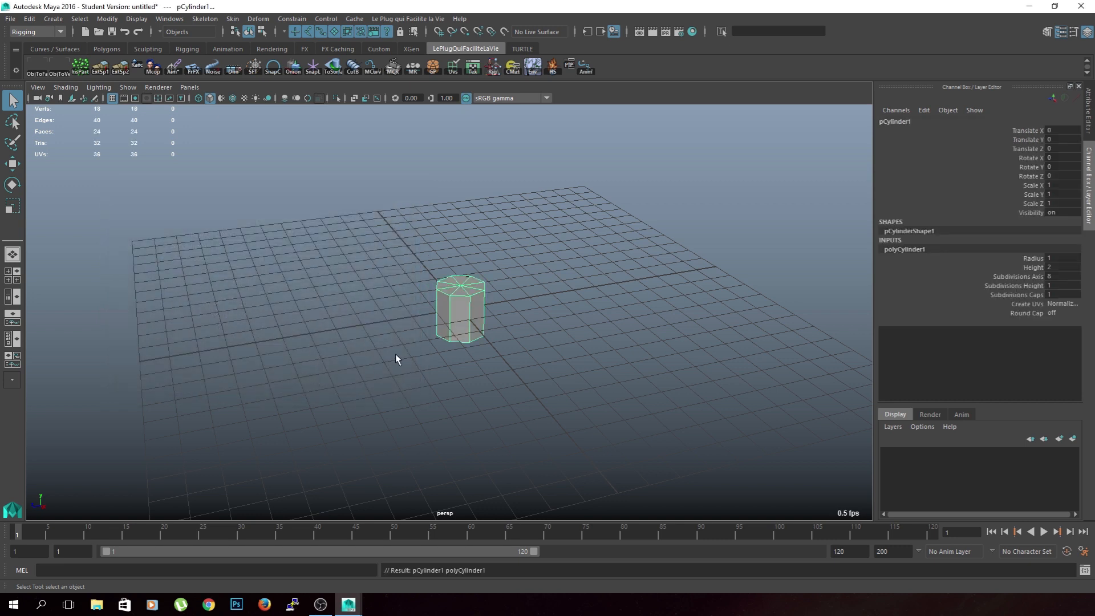
Rotate the cylinder -90 degrees about X so it lies flat along the Z axis.
{"action": "key", "text": "e"}
{"action": "left_click_drag", "start_coordinate": [426, 279], "coordinate": [482, 325]}
{"action": "left_click", "coordinate": [578, 276]}
Pull one end cap's faces outward into a long bar, and move the cylinder along Z to about 6.36, centring it on the grid.
{"action": "left_click", "coordinate": [472, 321]}
{"action": "right_click_drag", "start_coordinate": [469, 275], "coordinate": [470, 306]}
{"action": "left_click_drag", "start_coordinate": [423, 356], "coordinate": [531, 363], "text": "alt"}
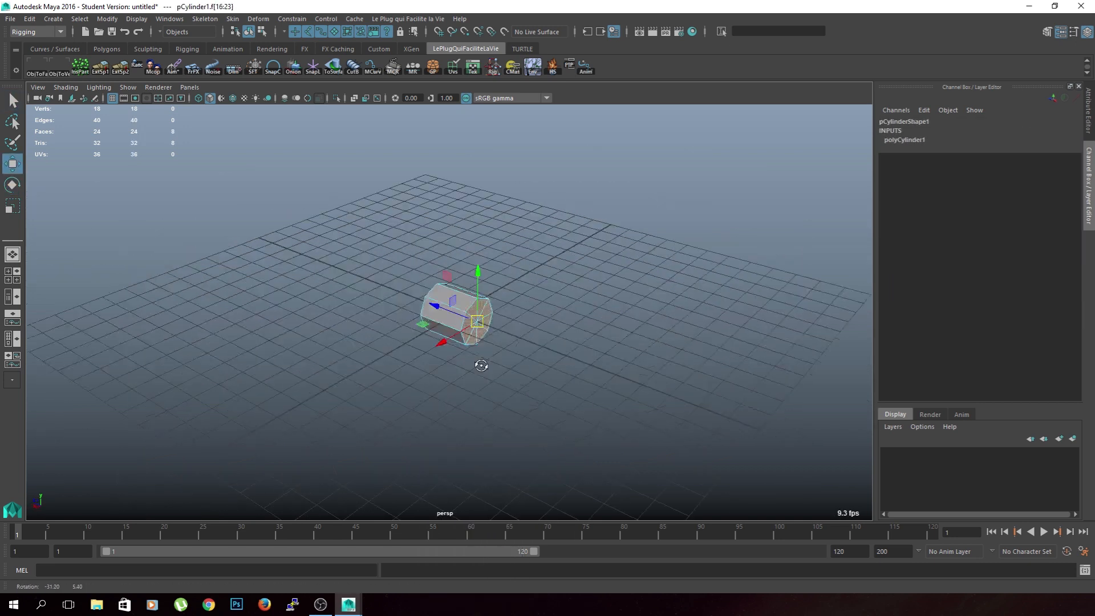
{"action": "left_click_drag", "start_coordinate": [438, 311], "coordinate": [768, 346]}
{"action": "key", "text": "F8"}
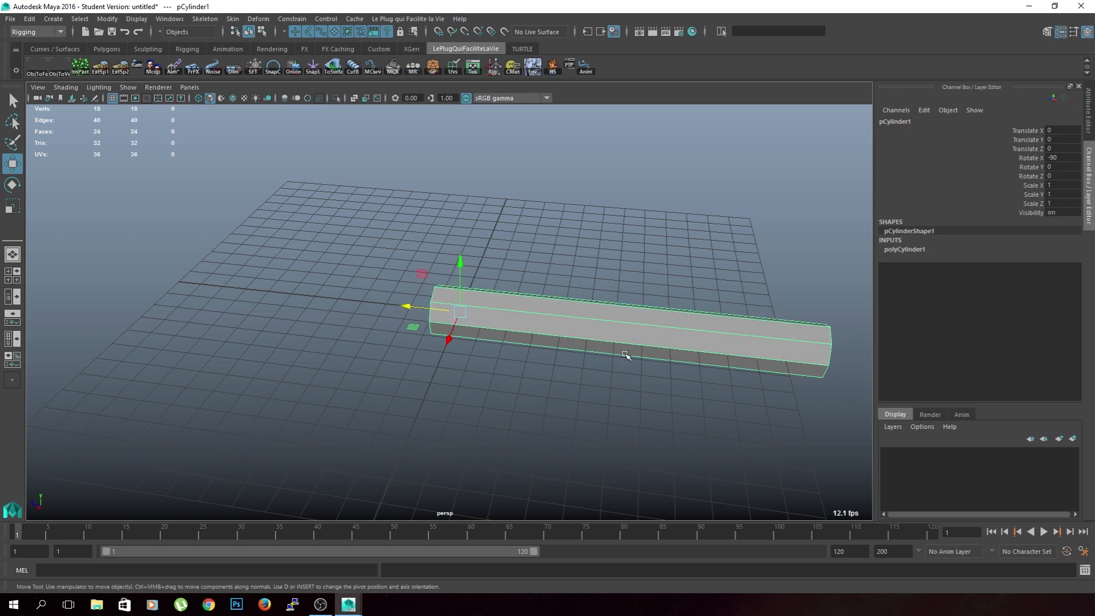
{"action": "left_click_drag", "start_coordinate": [412, 303], "coordinate": [258, 295]}
{"action": "left_click_drag", "start_coordinate": [333, 343], "coordinate": [379, 386], "text": "alt"}
Cut three edge loops around the cylinder, dividing its length into four roughly equal sections.
{"action": "right_click_drag", "start_coordinate": [498, 339], "coordinate": [439, 340], "text": "shift"}
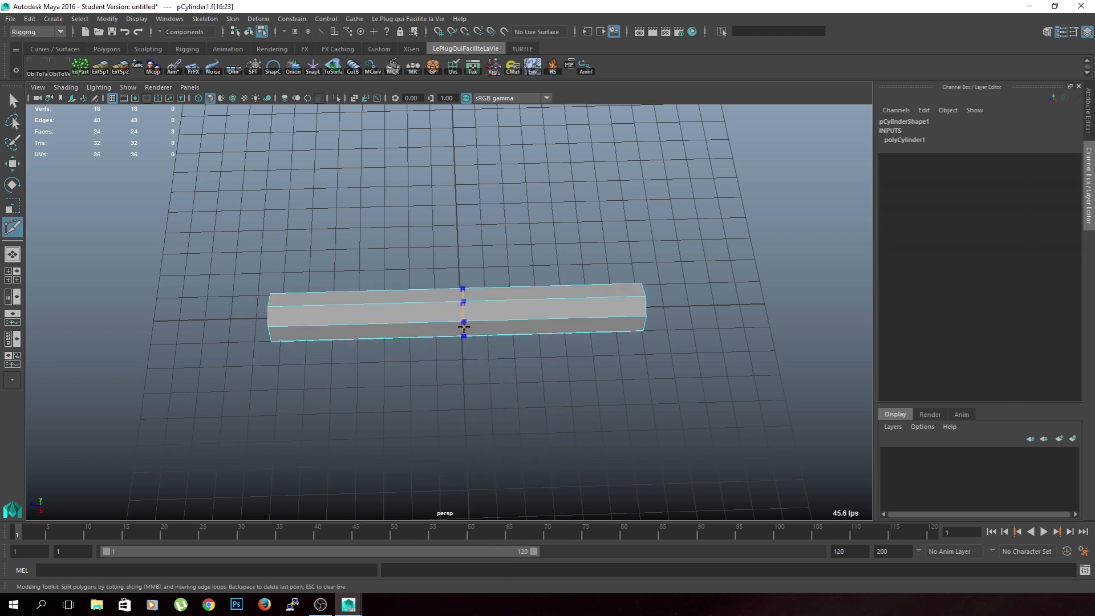
{"action": "left_click", "coordinate": [368, 336], "text": "ctrl"}
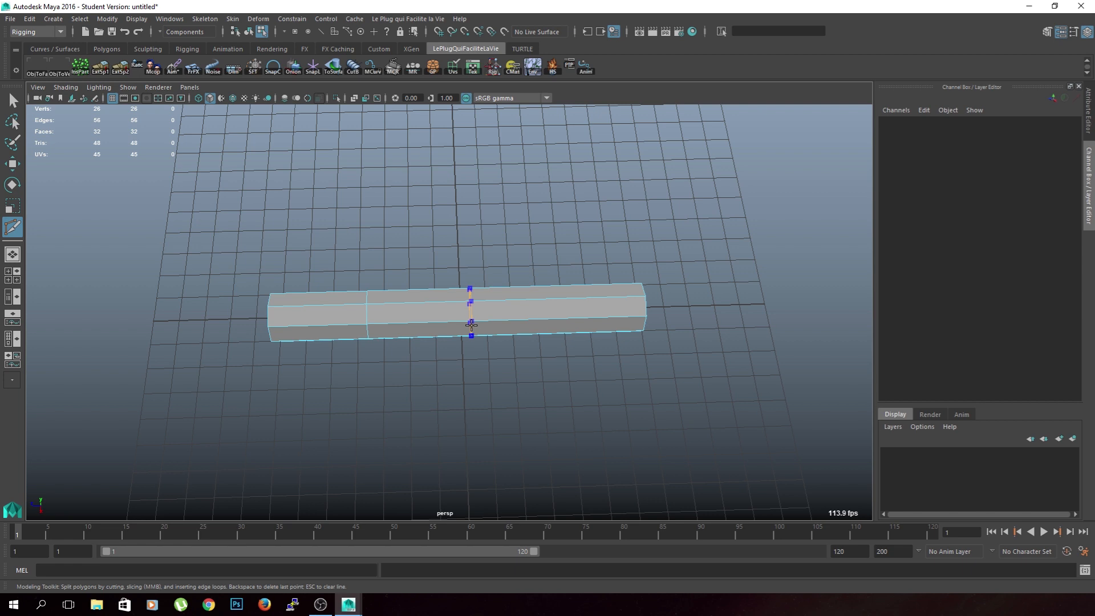
{"action": "left_click", "coordinate": [467, 332], "text": "ctrl"}
{"action": "left_click", "coordinate": [563, 316], "text": "ctrl"}
{"action": "left_click_drag", "start_coordinate": [482, 392], "coordinate": [476, 403], "text": "alt"}
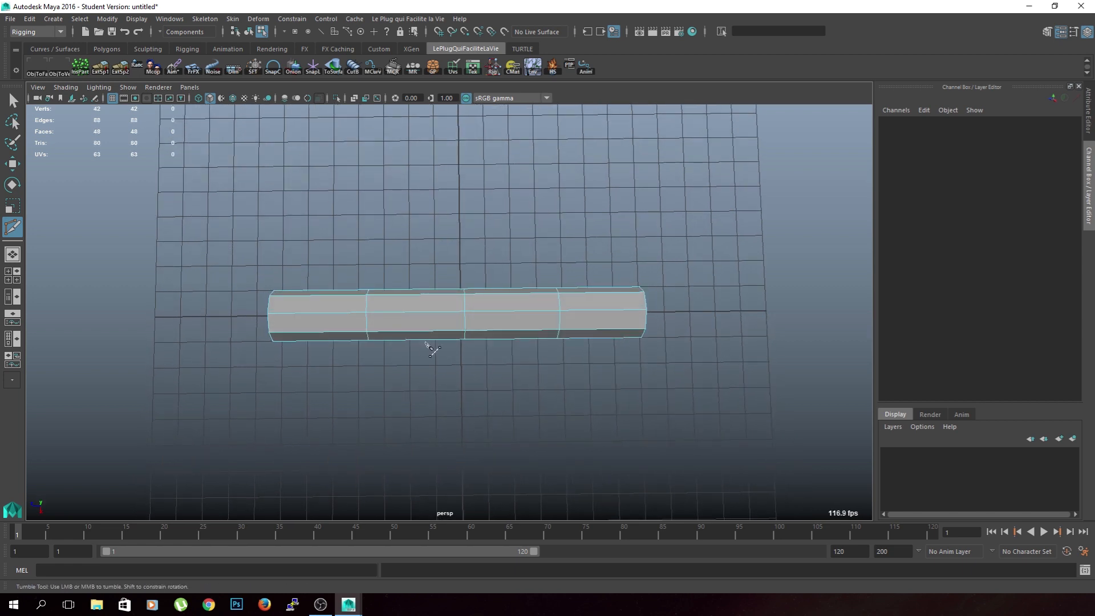
Cut six more edge loops between the quarter divisions: one in each end section and two in each middle section.
{"action": "left_click", "coordinate": [319, 330], "text": "ctrl"}
{"action": "left_click", "coordinate": [409, 326], "text": "ctrl"}
{"action": "left_click", "coordinate": [437, 331], "text": "ctrl"}
{"action": "left_click", "coordinate": [494, 330], "text": "ctrl"}
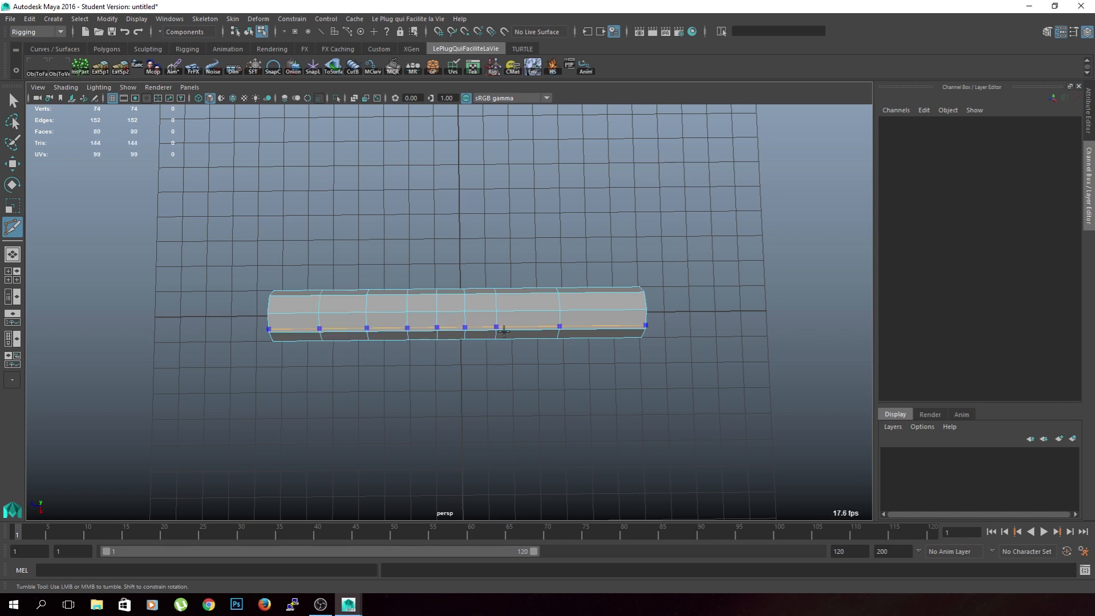
{"action": "left_click", "coordinate": [535, 327], "text": "ctrl"}
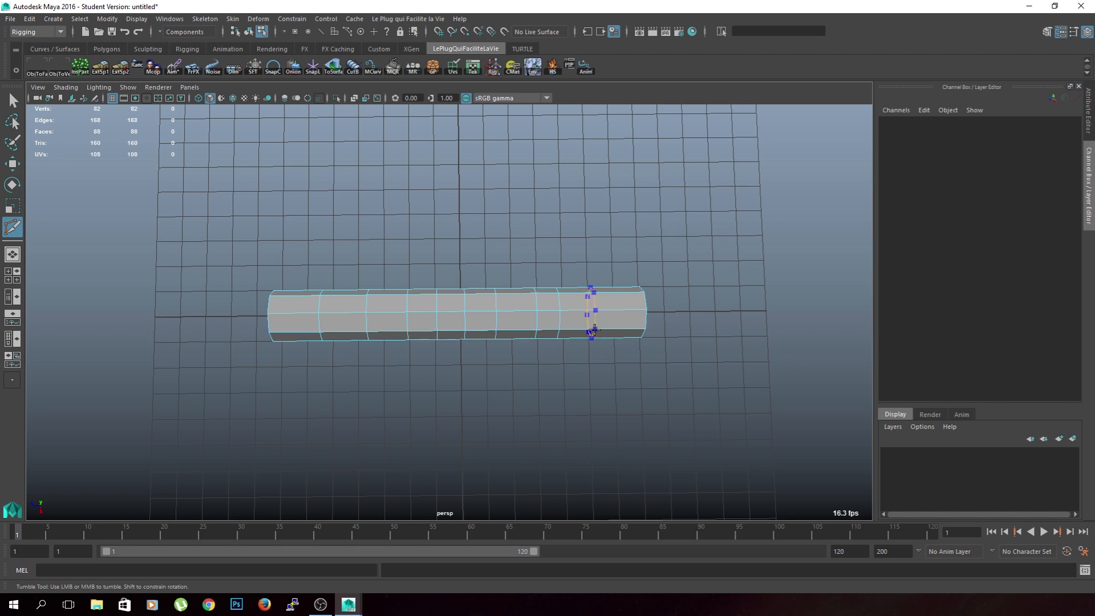
{"action": "left_click", "coordinate": [591, 328], "text": "ctrl"}
{"action": "key", "text": "q"}
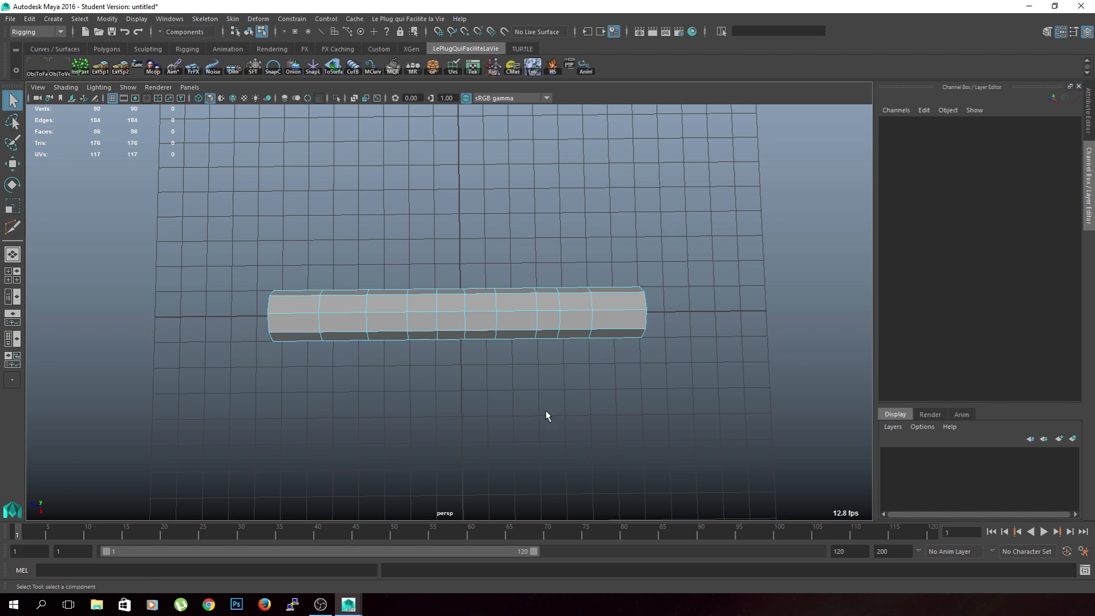
Slide the two edge loops flanking the right quarter division slightly along Z, spacing them evenly around that division.
{"action": "double_click", "coordinate": [591, 328]}
{"action": "key", "text": "w"}
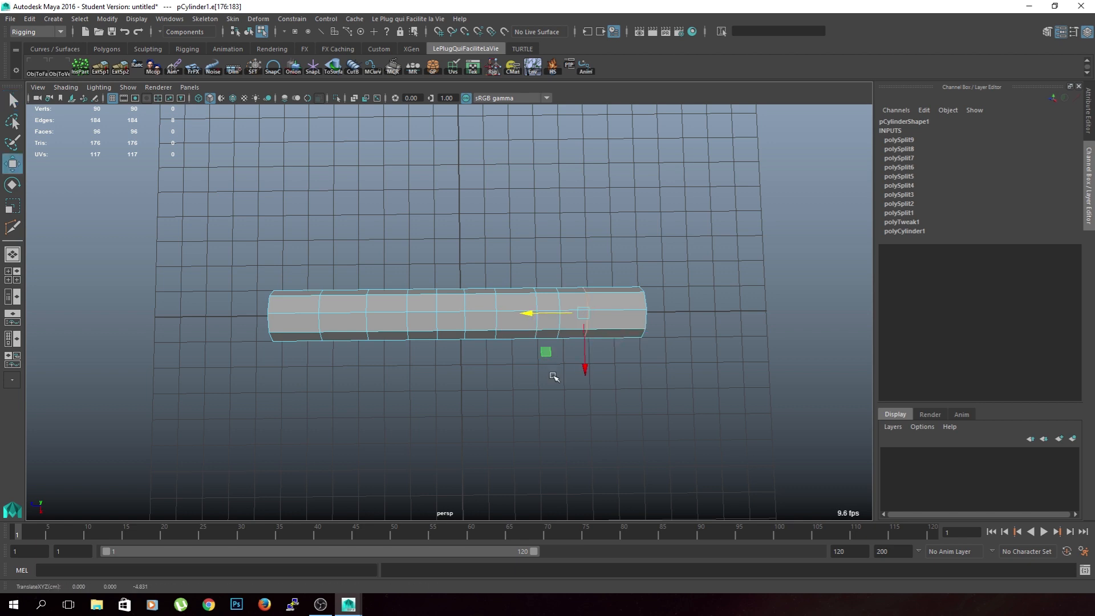
{"action": "left_click", "coordinate": [537, 323]}
{"action": "double_click", "coordinate": [536, 323]}
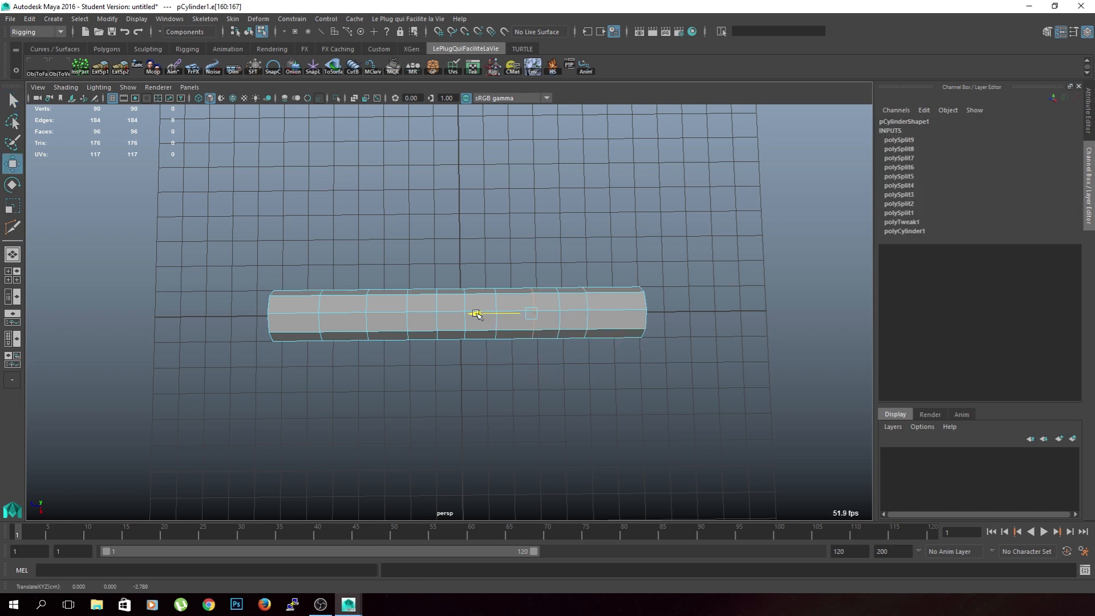
{"action": "left_click", "coordinate": [506, 406]}
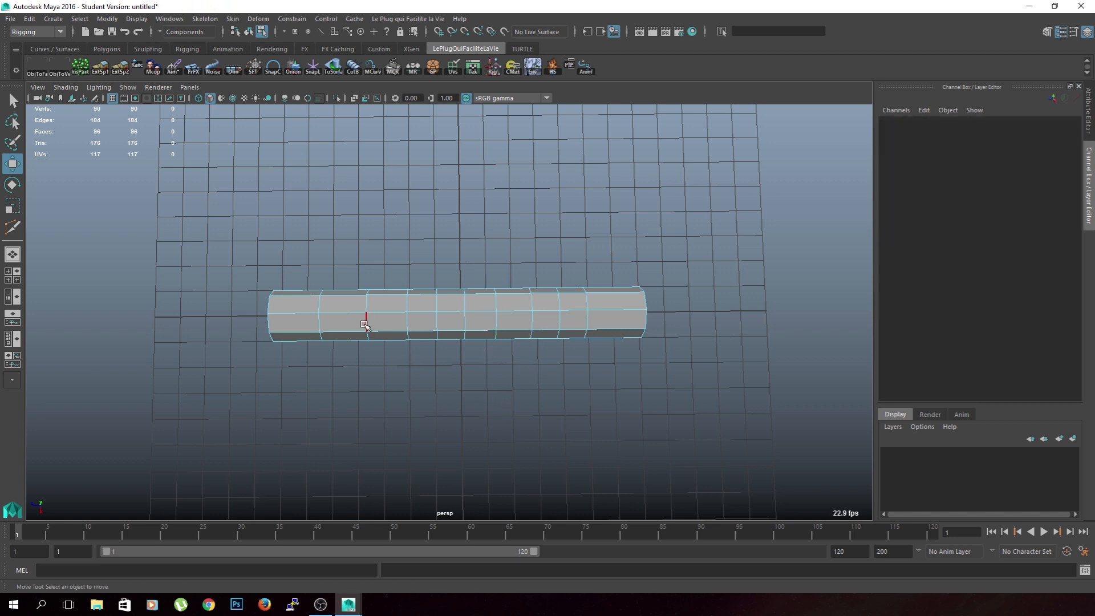
Slide the edge loops in the cylinder's left half along Z so they sit evenly around the left quarter and centre divisions.
{"action": "double_click", "coordinate": [316, 322]}
{"action": "left_click_drag", "start_coordinate": [268, 316], "coordinate": [282, 317]}
{"action": "left_click", "coordinate": [357, 378]}
{"action": "double_click", "coordinate": [408, 326]}
{"action": "left_click_drag", "start_coordinate": [351, 317], "coordinate": [344, 317]}
{"action": "left_click", "coordinate": [395, 407]}
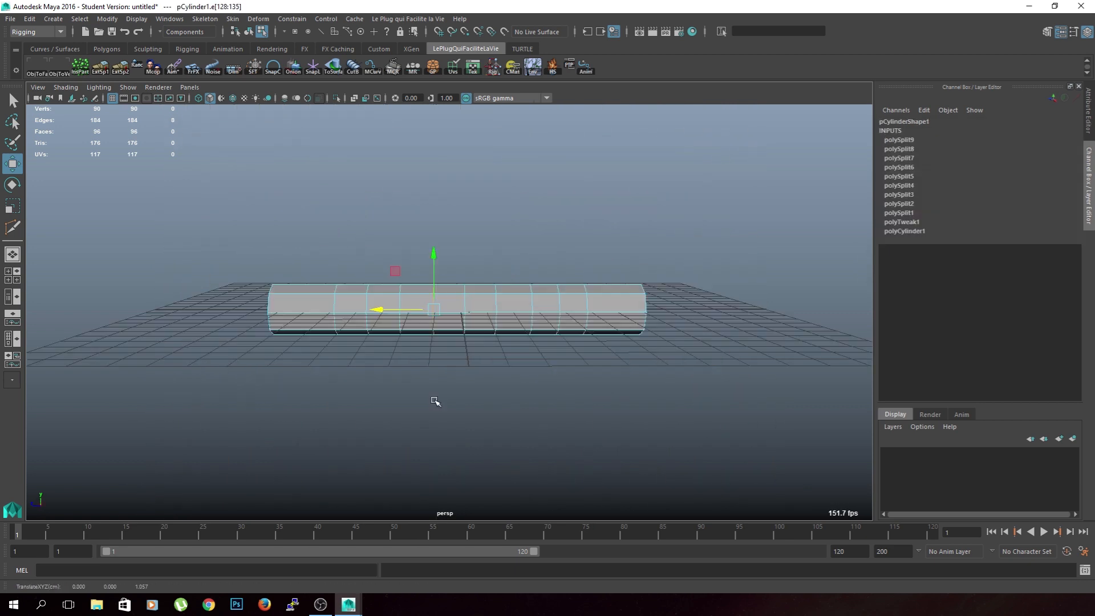
{"action": "left_click", "coordinate": [435, 402]}
{"action": "left_click_drag", "start_coordinate": [435, 402], "coordinate": [493, 405], "text": "alt"}
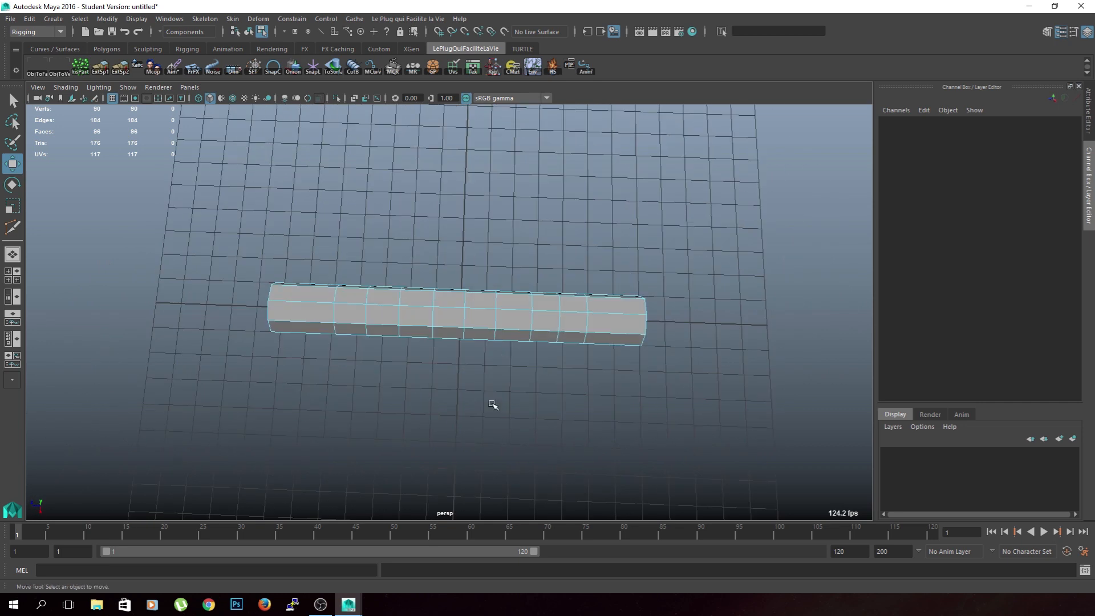
Display the cylinder in the top view, framed and in wireframe.
{"action": "key", "text": "space"}
{"action": "key", "text": "space"}
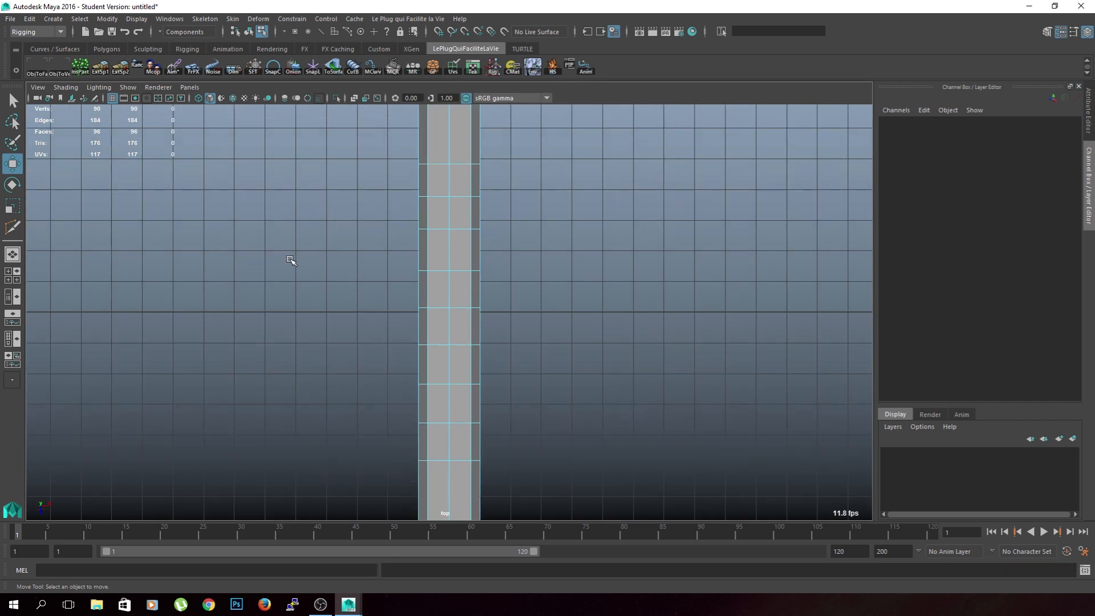
{"action": "key", "text": "f"}
{"action": "key", "text": "4"}
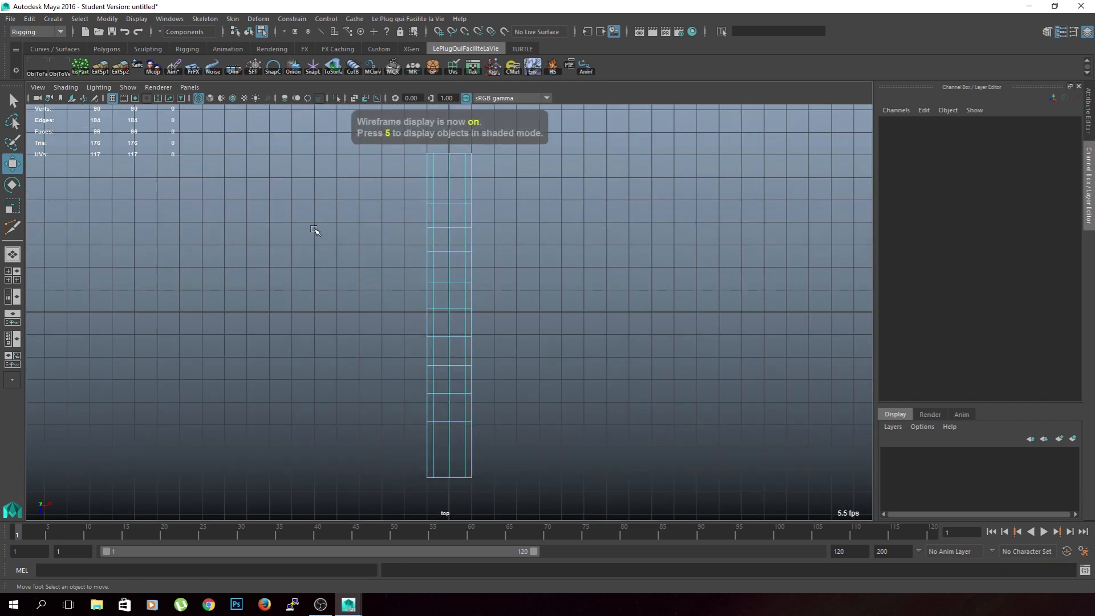
Draw a five-joint chain along the cylinder's centre line, with joints at both ends, the quarter divisions and the middle.
{"action": "left_click", "coordinate": [187, 49]}
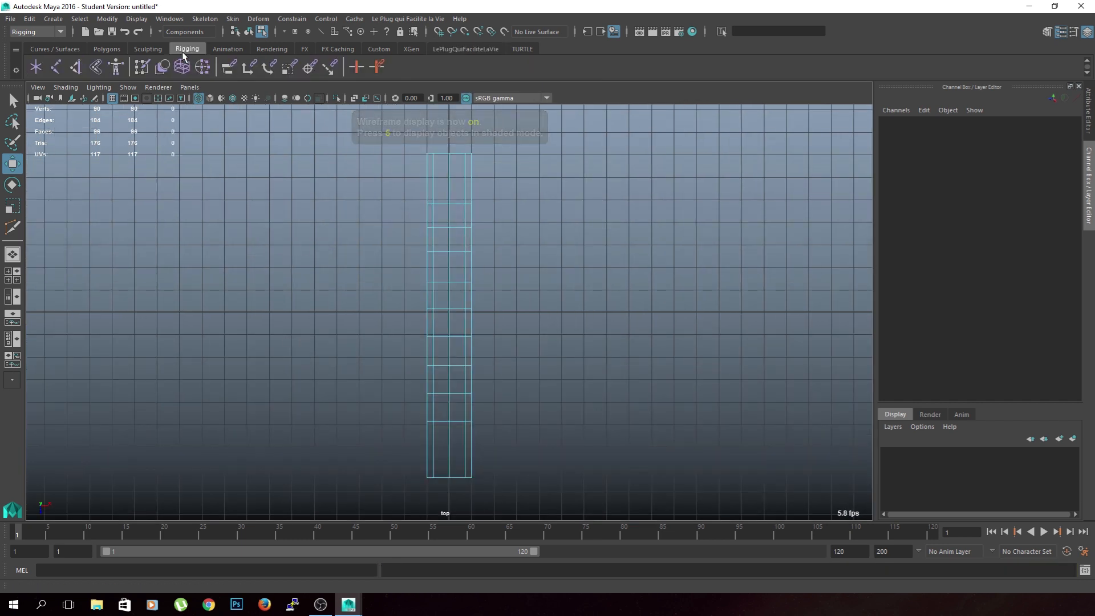
{"action": "left_click", "coordinate": [60, 68]}
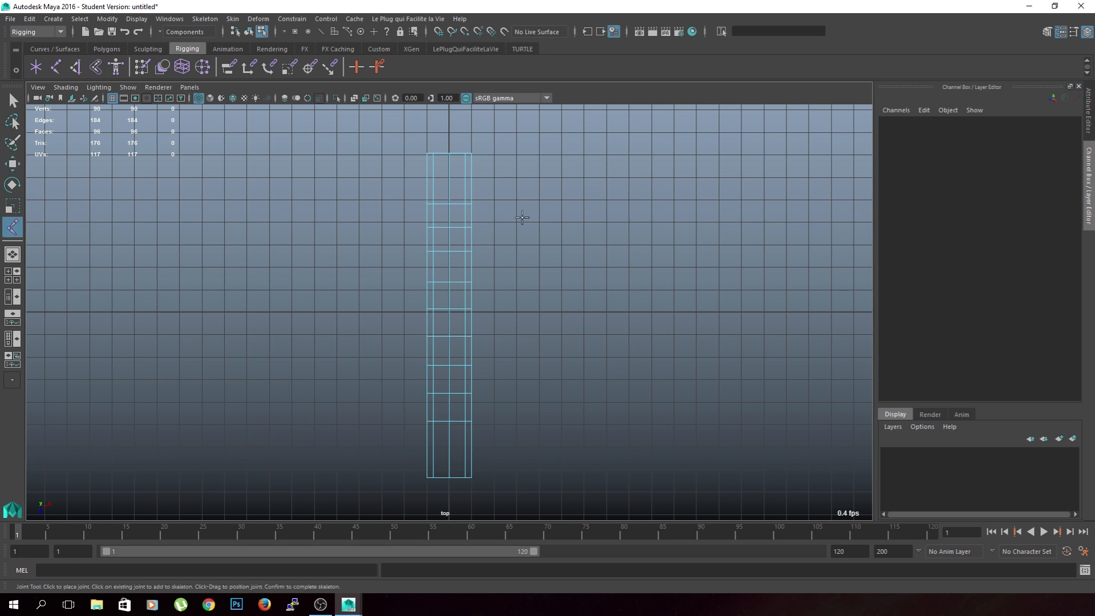
{"action": "left_click", "coordinate": [448, 153]}
{"action": "scroll", "coordinate": [461, 180], "scroll_direction": "up", "scroll_amount": 2}
{"action": "scroll", "coordinate": [469, 182], "scroll_direction": "down", "scroll_amount": 1}
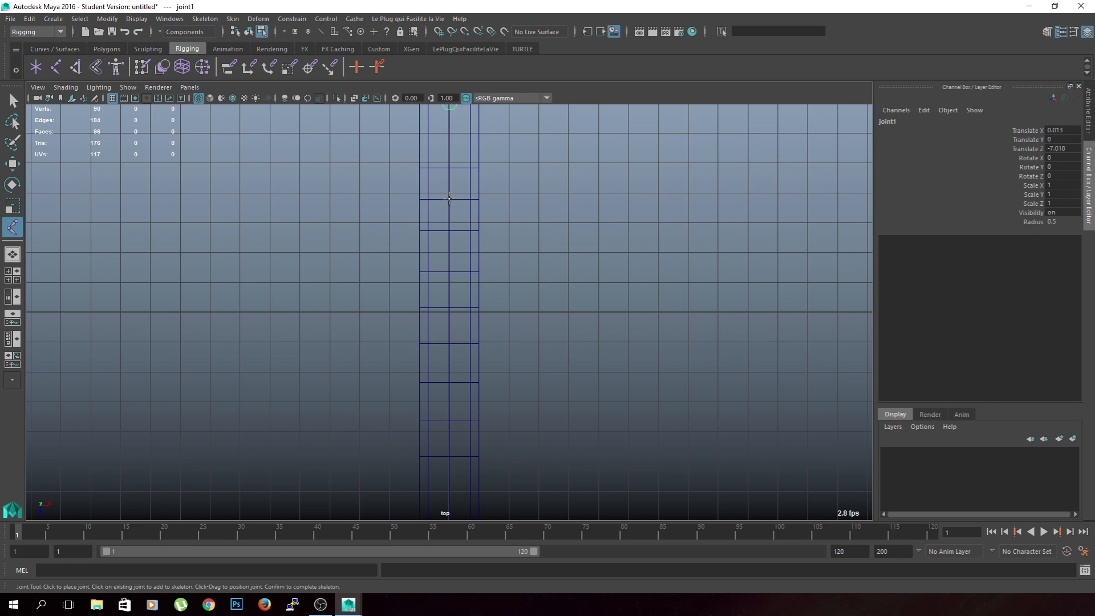
{"action": "left_click", "coordinate": [449, 199]}
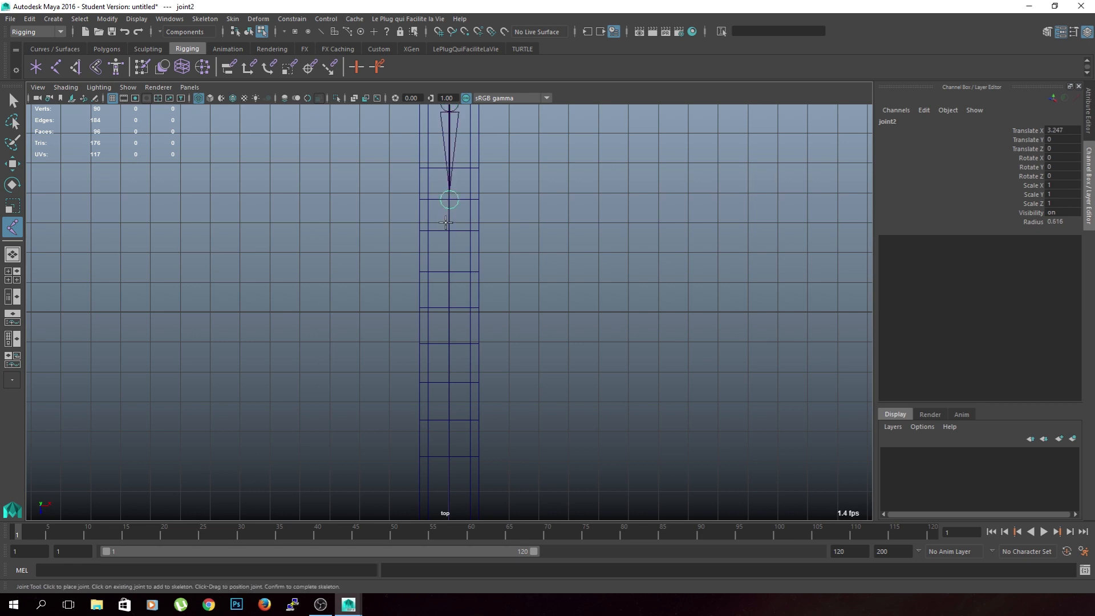
{"action": "left_click", "coordinate": [448, 308]}
{"action": "left_click", "coordinate": [448, 416]}
{"action": "scroll", "coordinate": [449, 419], "scroll_direction": "down", "scroll_amount": 4}
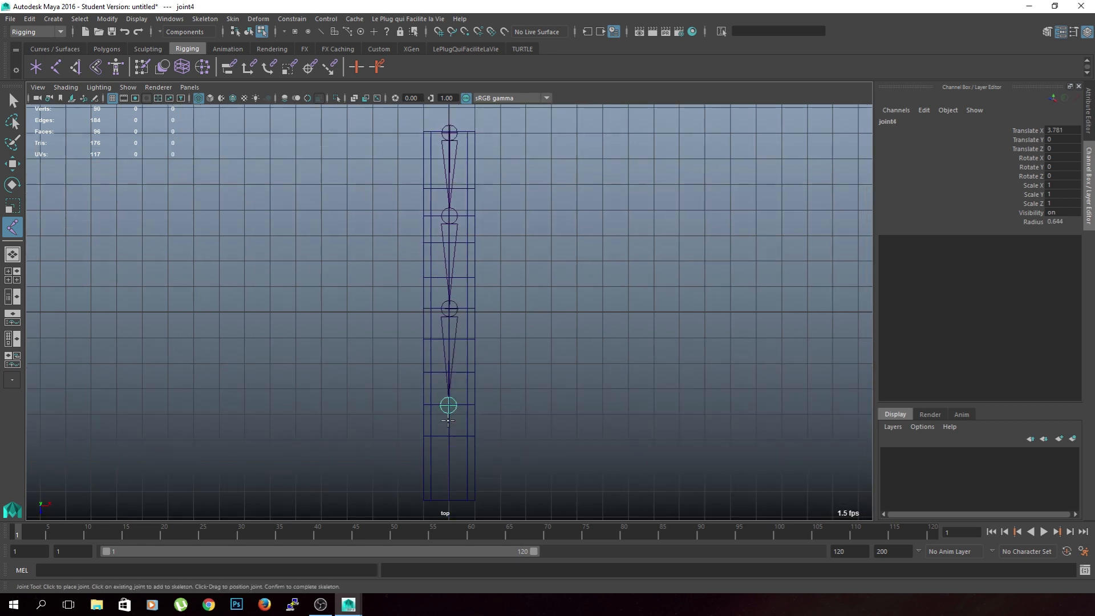
{"action": "left_click", "coordinate": [448, 461]}
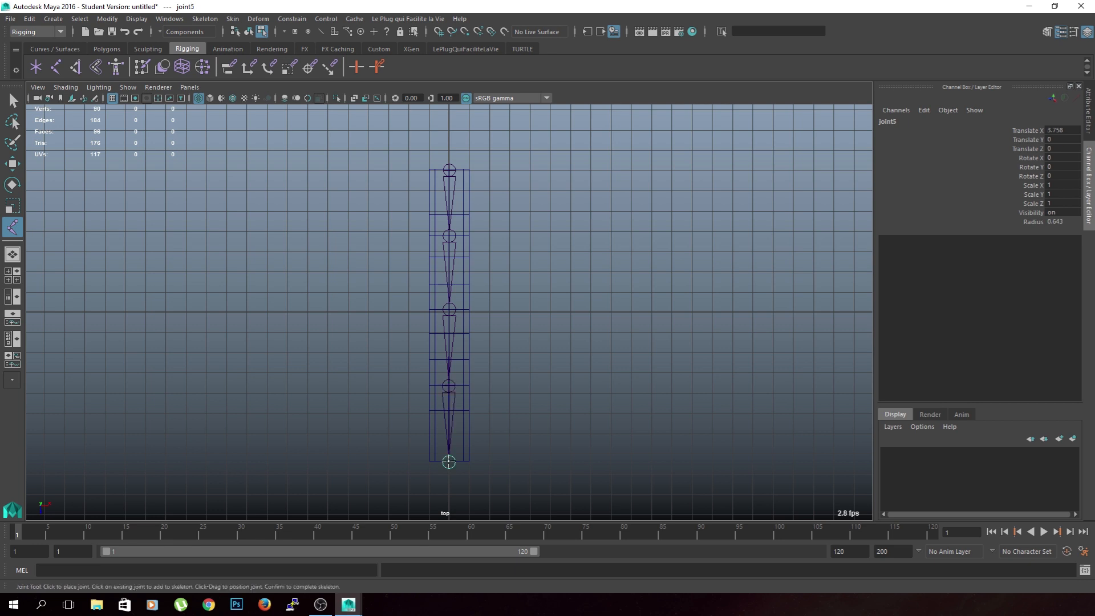
{"action": "key", "text": "q"}
Return to the perspective view and turn on X-ray display of the joints.
{"action": "key", "text": "space"}
{"action": "key", "text": "space"}
{"action": "left_click_drag", "start_coordinate": [599, 270], "coordinate": [519, 319], "text": "alt"}
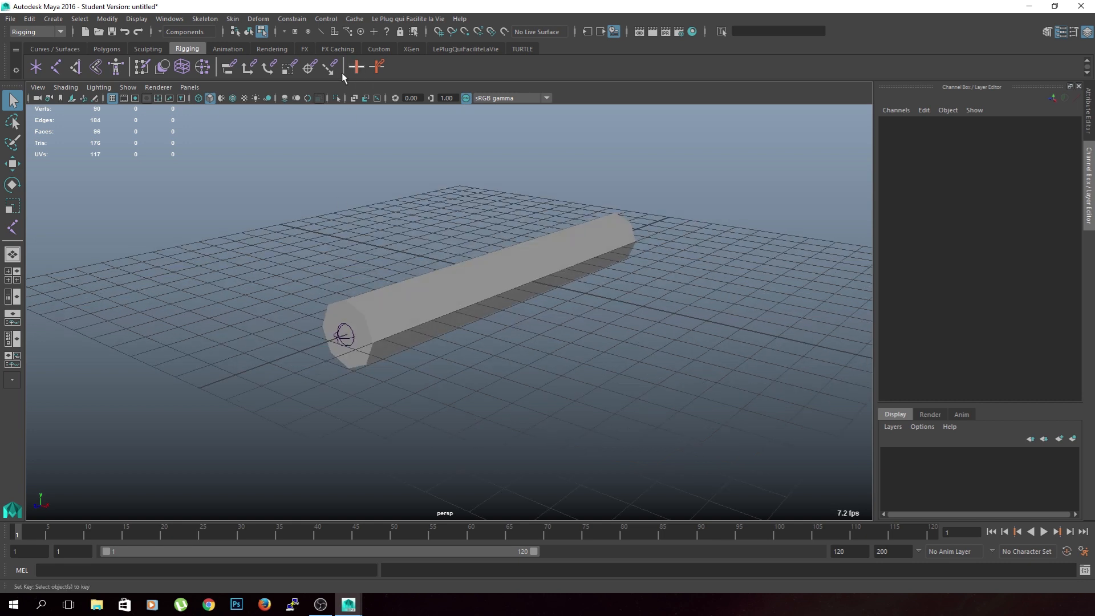
{"action": "left_click", "coordinate": [378, 98]}
{"action": "left_click_drag", "start_coordinate": [550, 234], "coordinate": [522, 243], "text": "alt"}
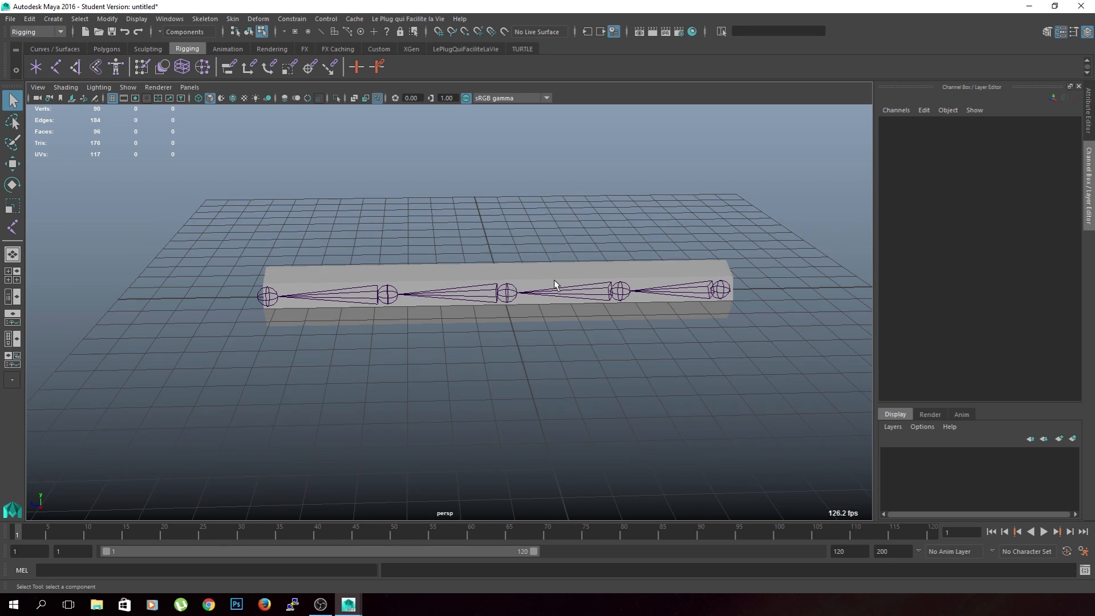
Switch to object mode and examine from several angles how the joints line up with the cylinder's edge loops.
{"action": "key", "text": "F8"}
{"action": "left_click", "coordinate": [568, 317]}
{"action": "left_click_drag", "start_coordinate": [569, 318], "coordinate": [533, 398], "text": "alt"}
{"action": "left_click", "coordinate": [583, 357]}
{"action": "left_click", "coordinate": [587, 331]}
{"action": "scroll", "coordinate": [534, 396], "scroll_direction": "up", "scroll_amount": 2}
{"action": "middle_click_drag", "start_coordinate": [535, 393], "coordinate": [396, 331], "text": "alt"}
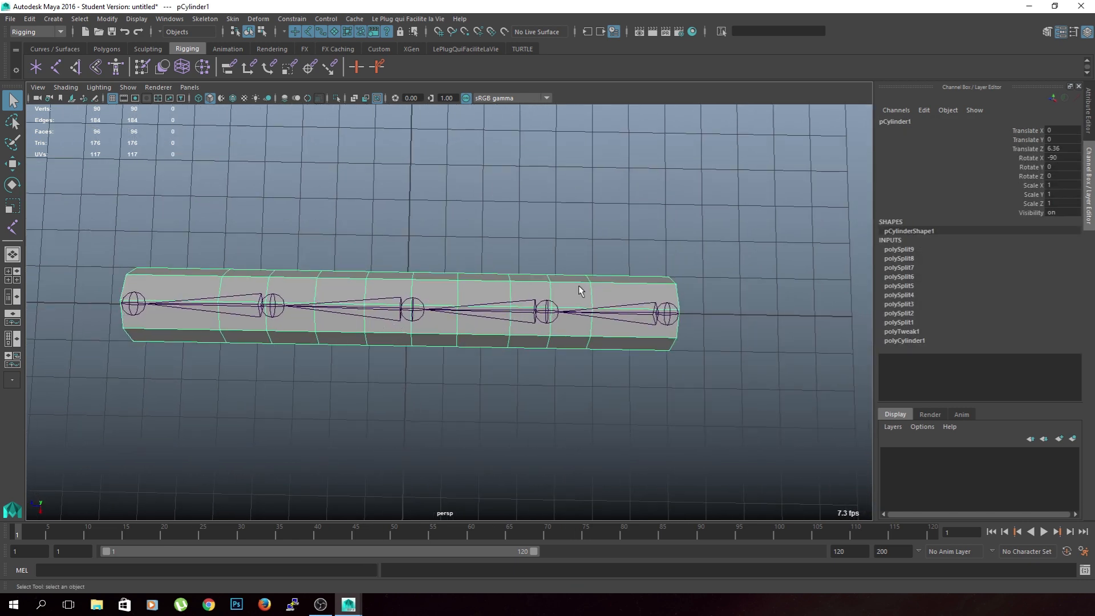
{"action": "left_click_drag", "start_coordinate": [297, 379], "coordinate": [328, 370], "text": "alt"}
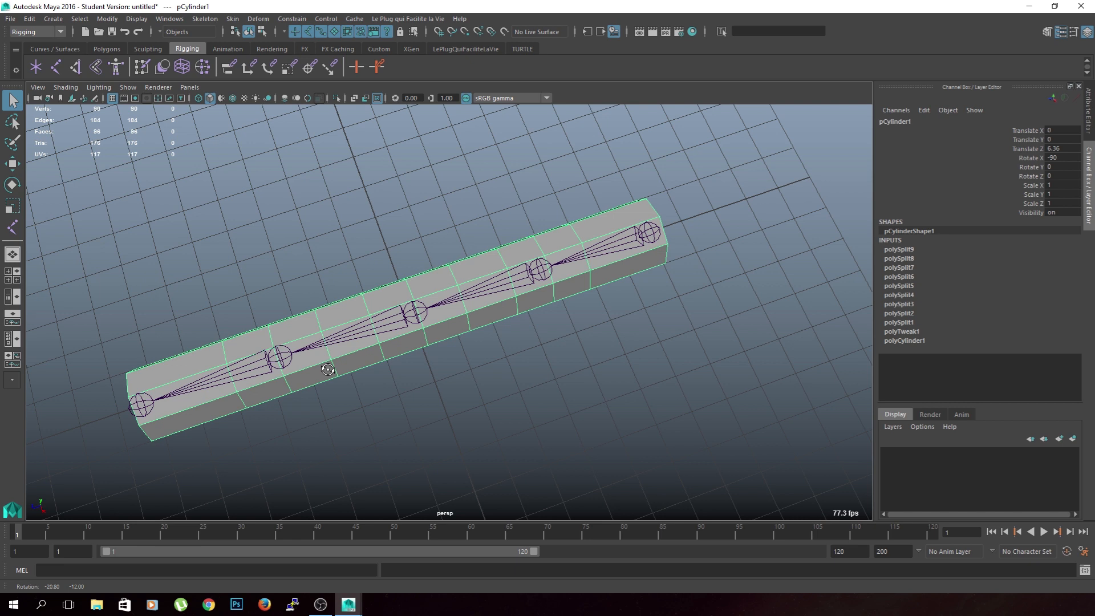
{"action": "left_click_drag", "start_coordinate": [530, 267], "coordinate": [551, 296], "text": "alt"}
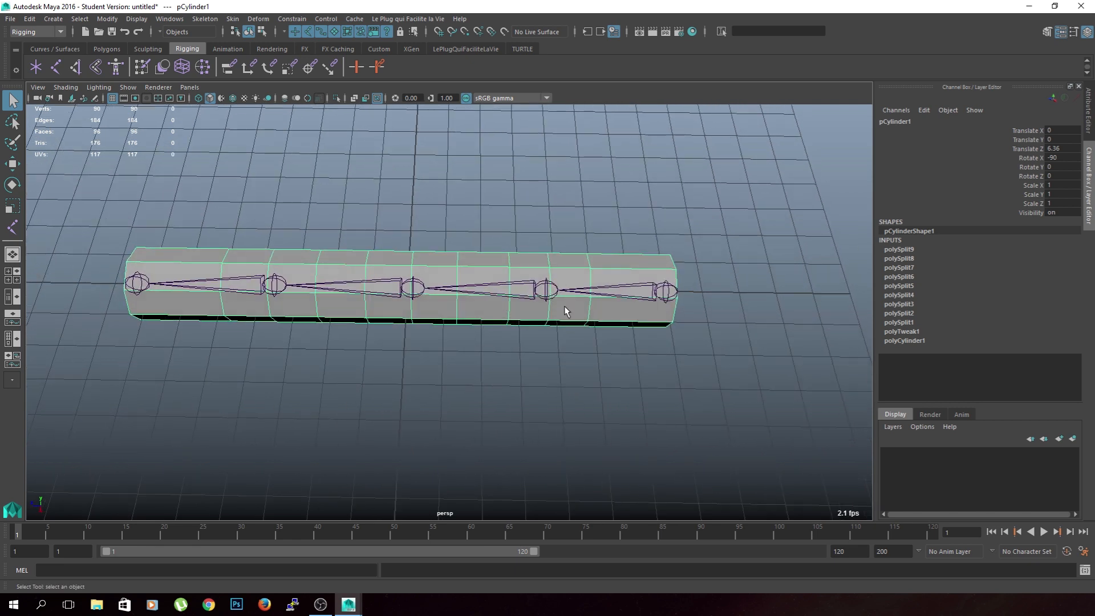
{"action": "left_click_drag", "start_coordinate": [342, 384], "coordinate": [385, 353], "text": "alt"}
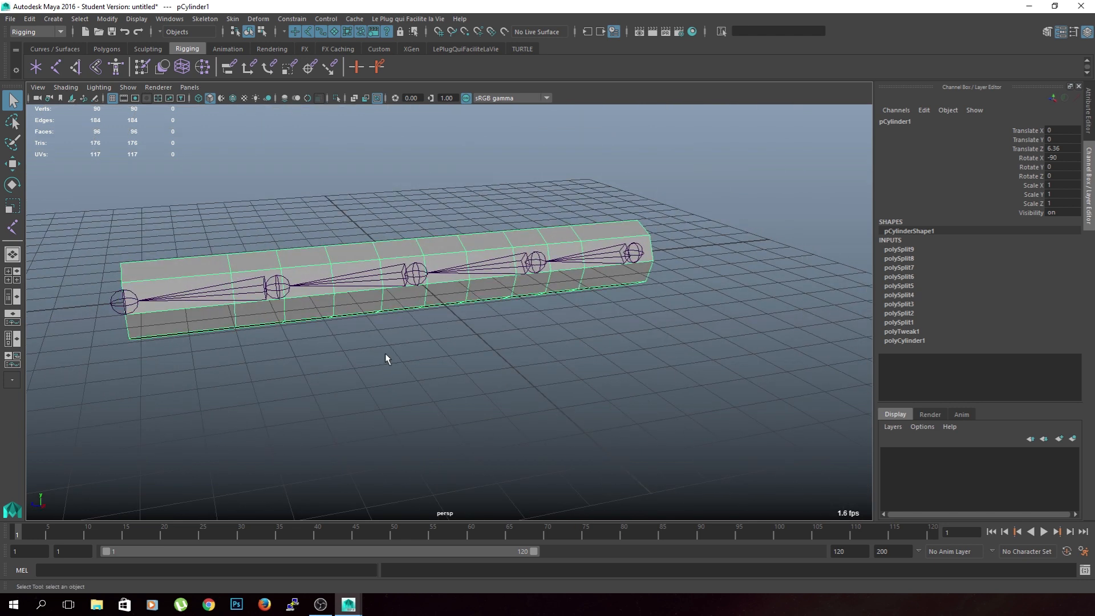
{"action": "middle_click_drag", "start_coordinate": [576, 305], "coordinate": [678, 304], "text": "alt"}
{"action": "left_click_drag", "start_coordinate": [677, 304], "coordinate": [650, 335], "text": "alt"}
{"action": "left_click", "coordinate": [649, 335]}
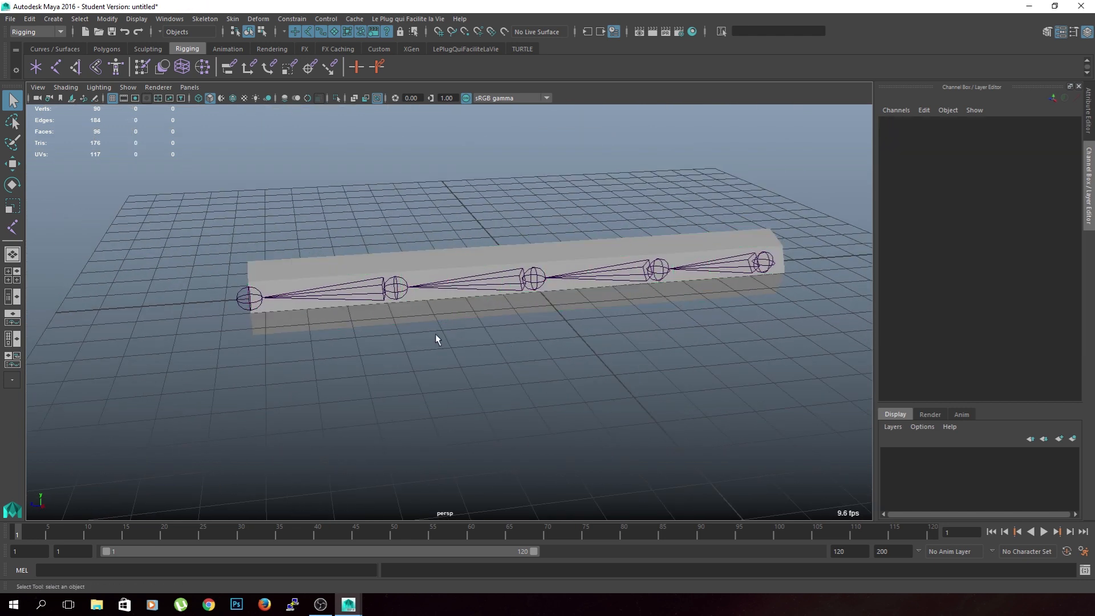
{"action": "left_click_drag", "start_coordinate": [594, 397], "coordinate": [572, 388], "text": "alt"}
Delete the cylinder's construction history.
{"action": "left_click", "coordinate": [447, 308]}
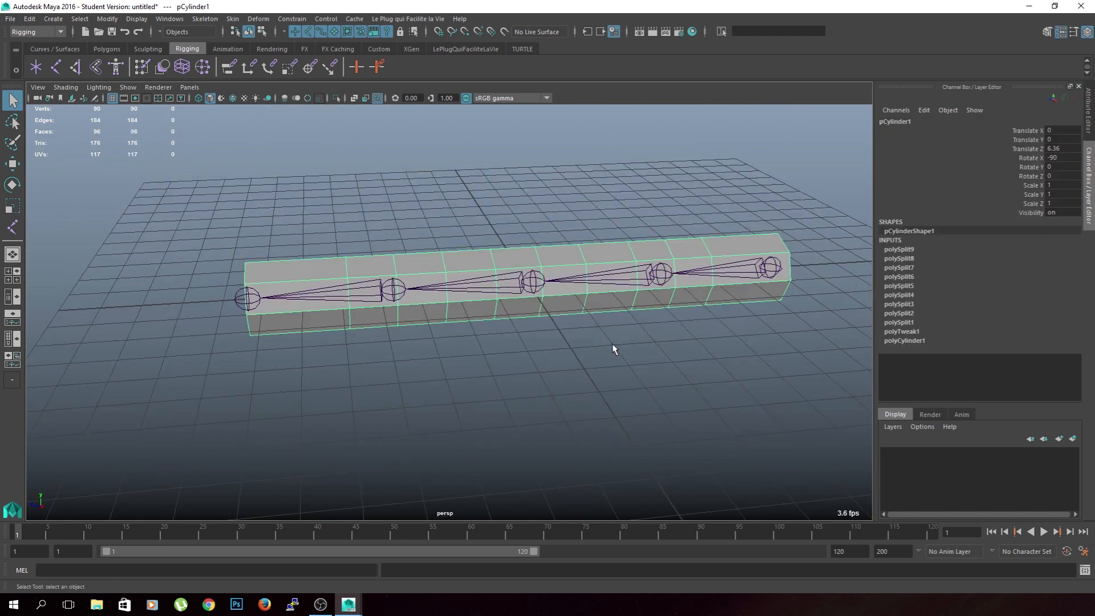
{"action": "left_click_drag", "start_coordinate": [611, 343], "coordinate": [618, 342], "text": "alt"}
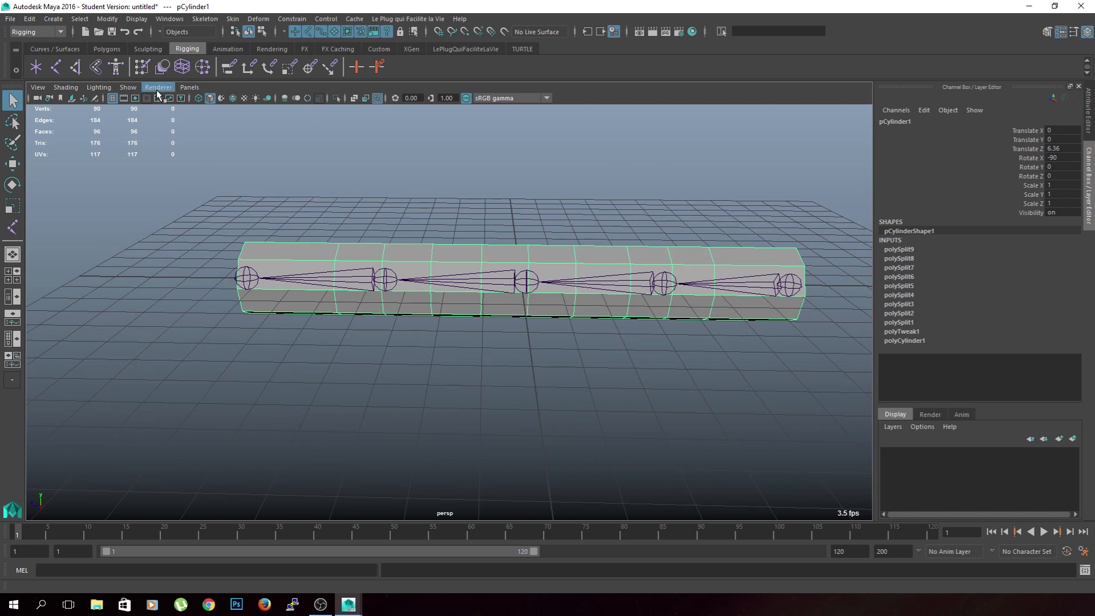
{"action": "left_click", "coordinate": [29, 19]}
{"action": "mouse_move", "coordinate": [100, 155]}
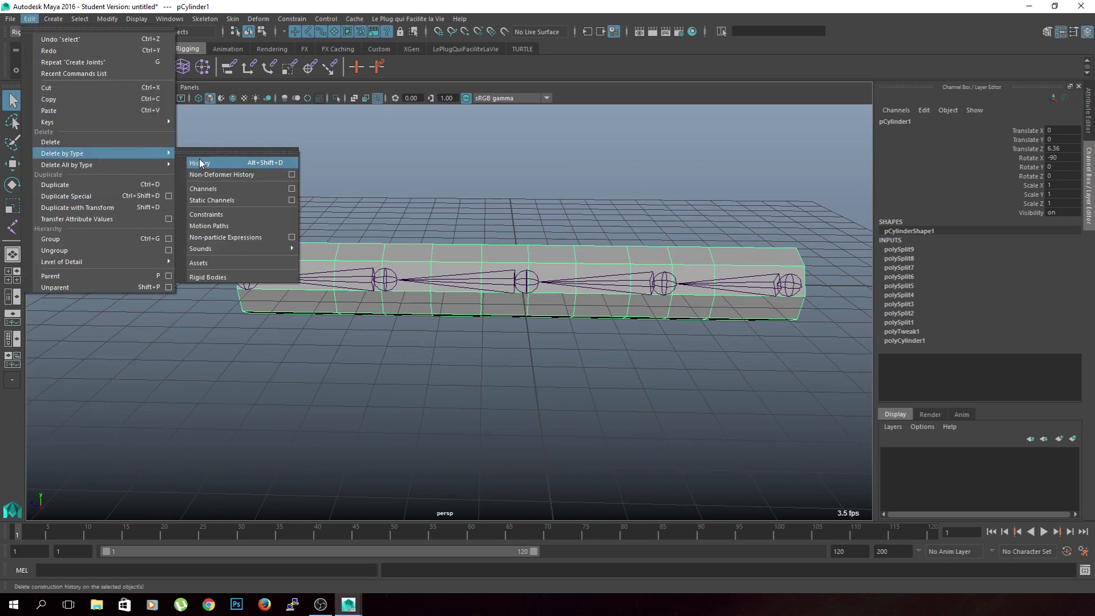
{"action": "left_click", "coordinate": [197, 155]}
{"action": "left_click_drag", "start_coordinate": [335, 304], "coordinate": [388, 325], "text": "alt"}
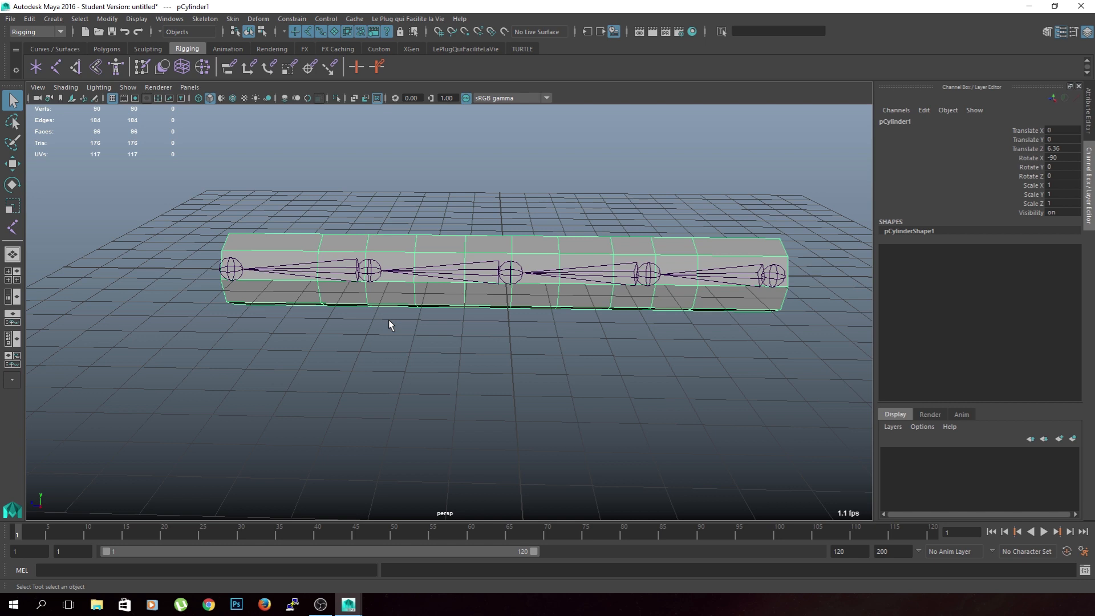
Examine the joint chain inside the cylinder by selecting the root and an inner joint from different angles.
{"action": "left_click", "coordinate": [491, 354]}
{"action": "left_click", "coordinate": [466, 296]}
{"action": "mouse_move", "coordinate": [690, 328]}
{"action": "left_mouse_down", "text": "alt"}
{"action": "mouse_move", "coordinate": [616, 350]}
{"action": "mouse_move", "coordinate": [689, 338]}
{"action": "left_mouse_up", "text": "alt"}
{"action": "left_click", "coordinate": [786, 308]}
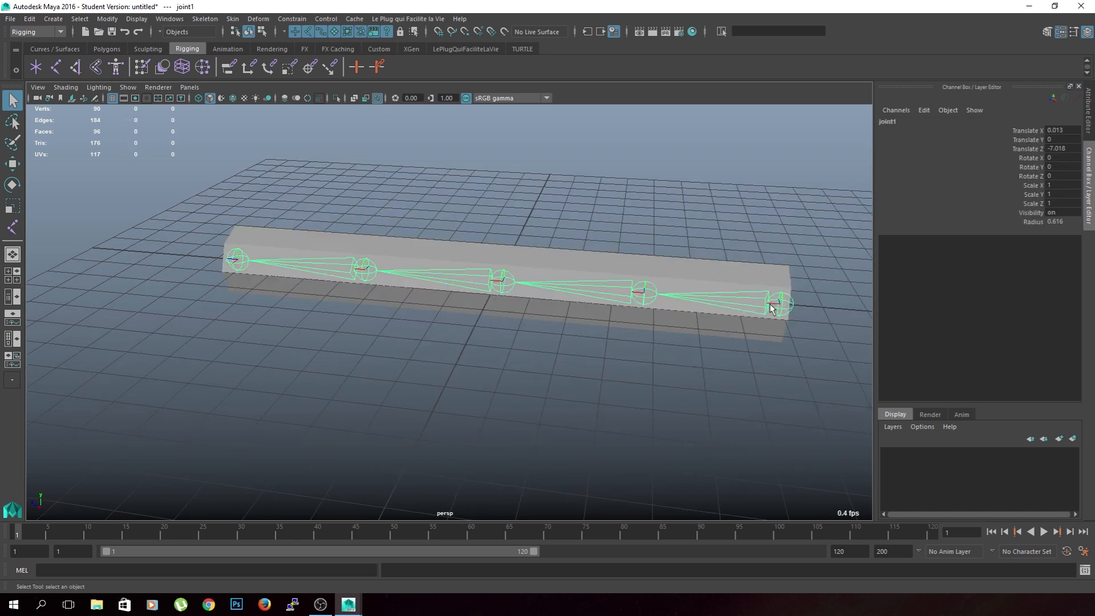
{"action": "left_click", "coordinate": [541, 350]}
{"action": "left_click_drag", "start_coordinate": [542, 352], "coordinate": [554, 388], "text": "alt"}
{"action": "left_click", "coordinate": [783, 327]}
{"action": "left_click", "coordinate": [651, 317]}
{"action": "left_click", "coordinate": [603, 377]}
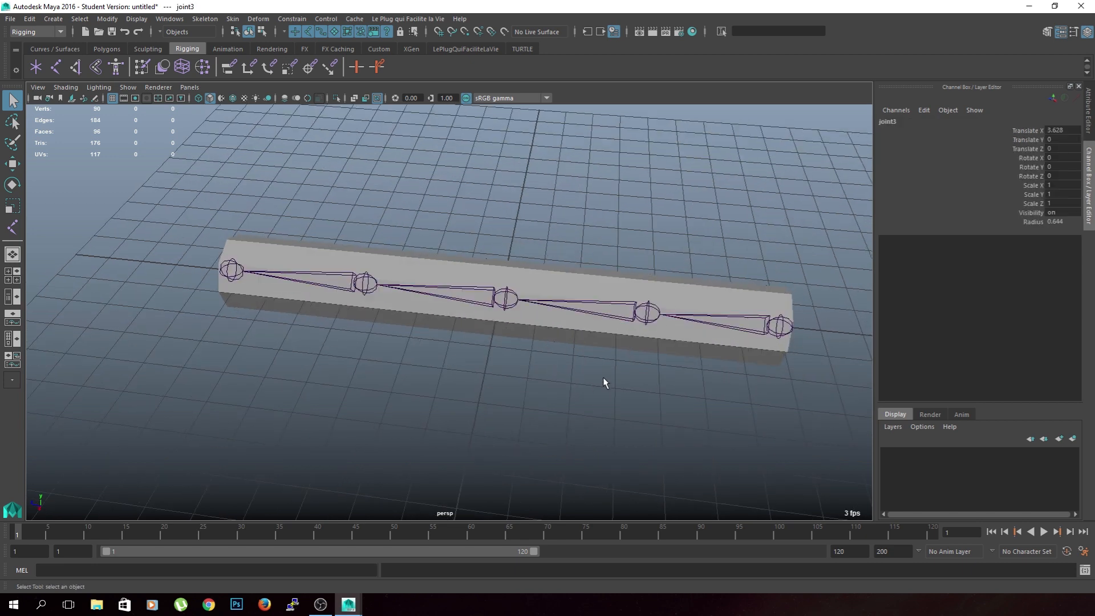
Select the root joint, open the Outliner and expand the chain's hierarchy down to joint5.
{"action": "left_click", "coordinate": [790, 338]}
{"action": "left_click", "coordinate": [169, 19]}
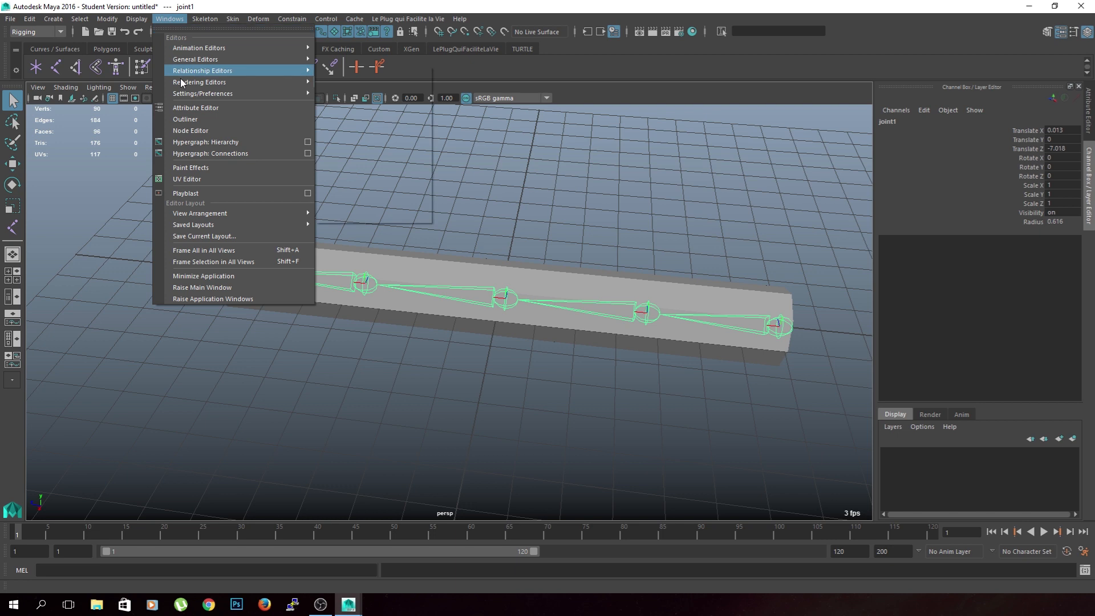
{"action": "left_click", "coordinate": [474, 210]}
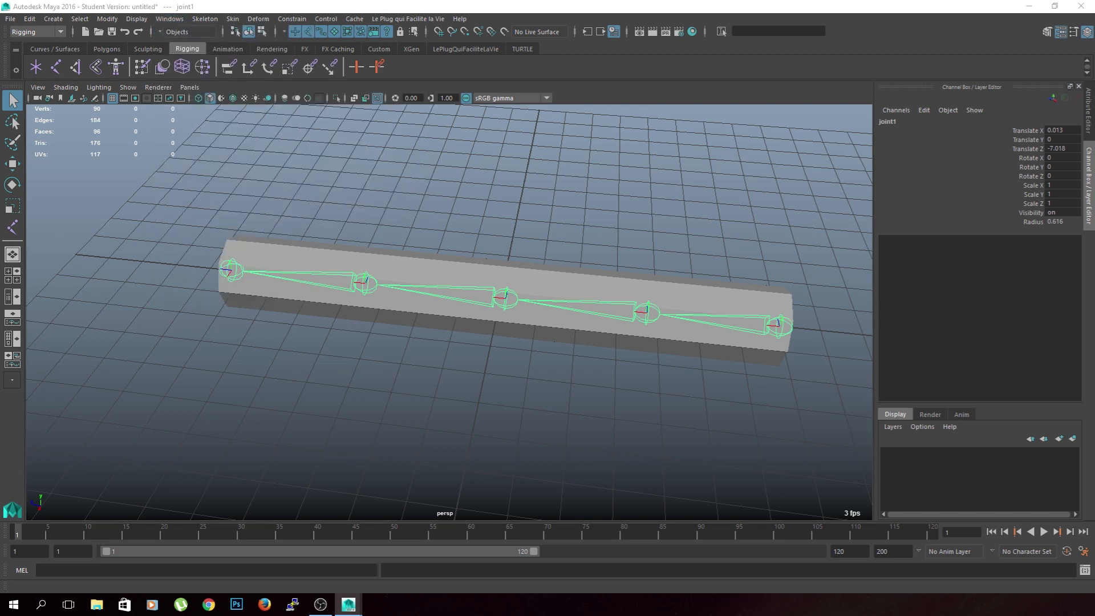
{"action": "left_click", "coordinate": [631, 173]}
{"action": "left_click", "coordinate": [642, 185]}
{"action": "left_click", "coordinate": [653, 196]}
{"action": "left_click", "coordinate": [665, 207]}
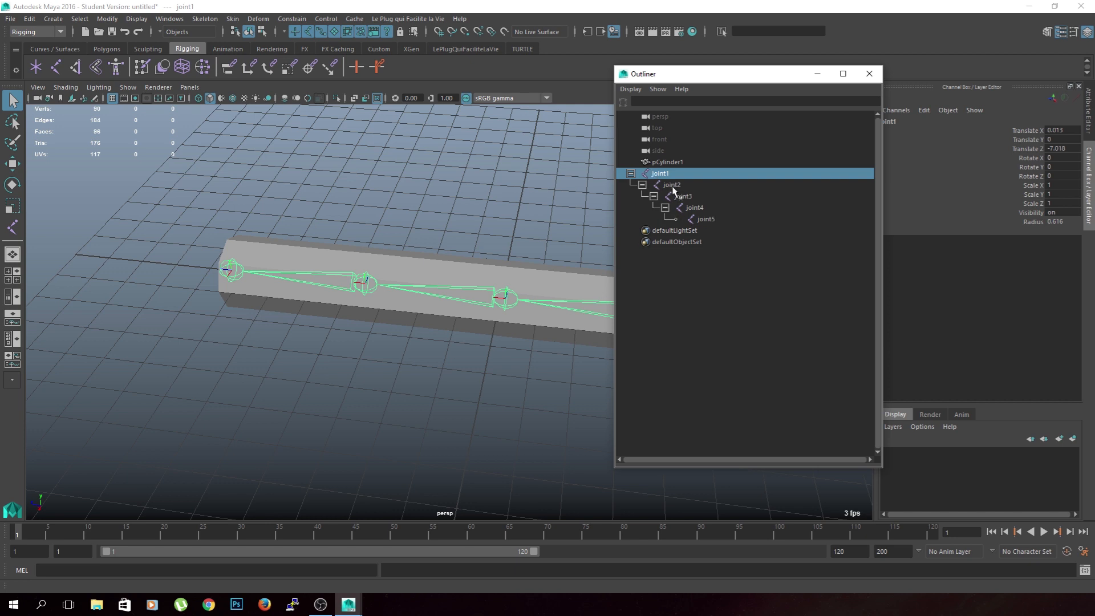
Select the child joints joint2 to joint5 in the Outliner, collapse the hierarchy and move the Outliner out of the way.
{"action": "left_click", "coordinate": [673, 187]}
{"action": "left_click", "coordinate": [686, 198]}
{"action": "left_click", "coordinate": [694, 207]}
{"action": "left_click", "coordinate": [703, 215]}
{"action": "left_click_drag", "start_coordinate": [669, 182], "coordinate": [643, 175]}
{"action": "left_click", "coordinate": [631, 174]}
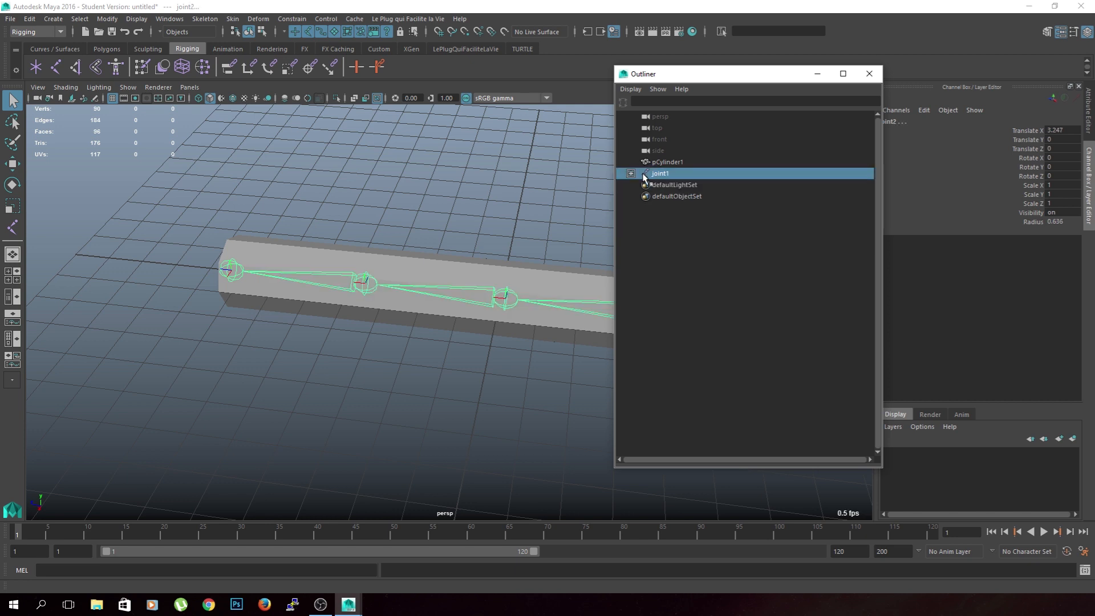
{"action": "left_click_drag", "start_coordinate": [745, 74], "coordinate": [1094, 85]}
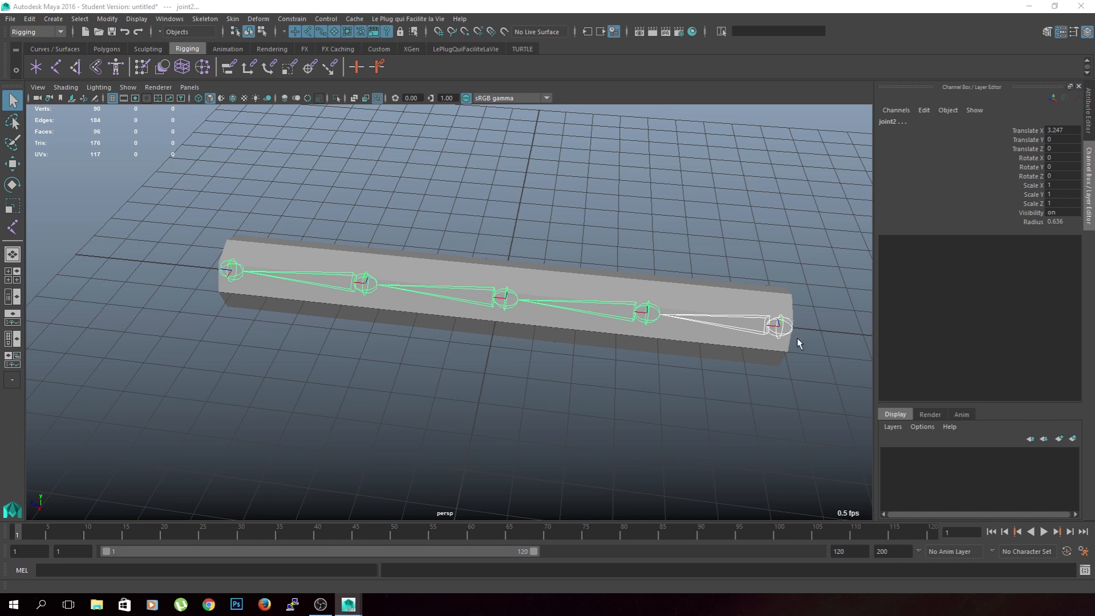
Select the root joint together with the cylinder and bind them with Bind Skin.
{"action": "left_click_drag", "start_coordinate": [772, 366], "coordinate": [750, 333], "text": "alt"}
{"action": "left_click", "coordinate": [740, 361]}
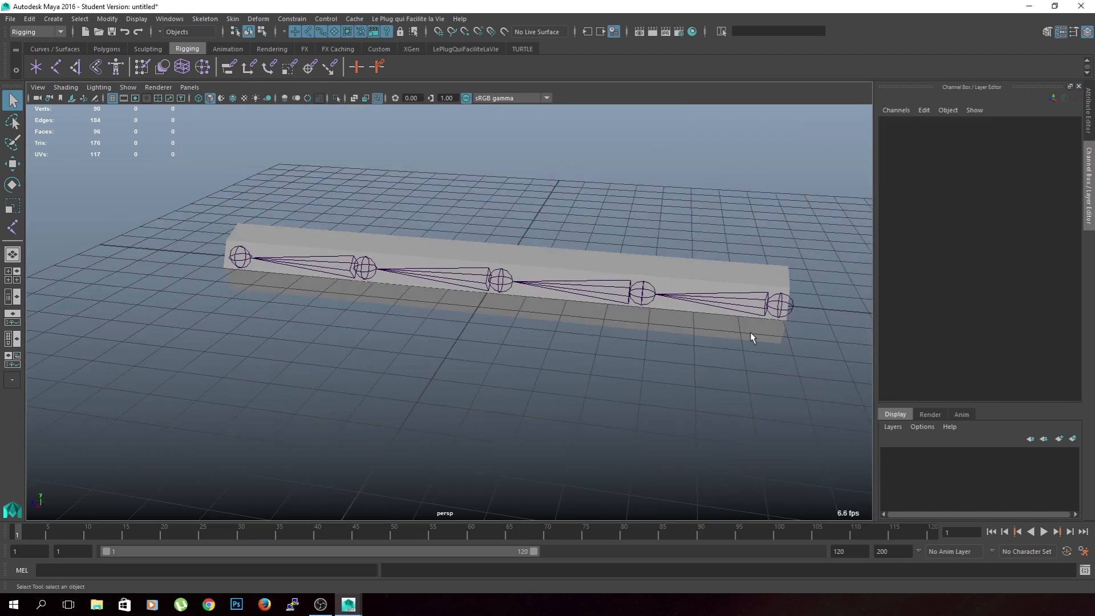
{"action": "left_click", "coordinate": [779, 306]}
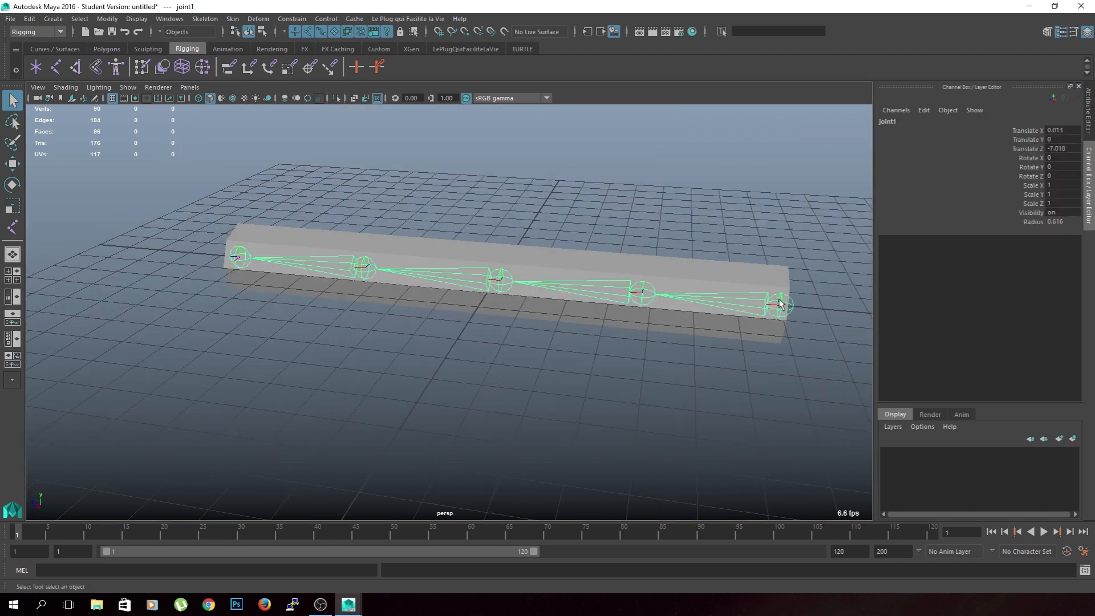
{"action": "left_click", "coordinate": [775, 339], "text": "shift"}
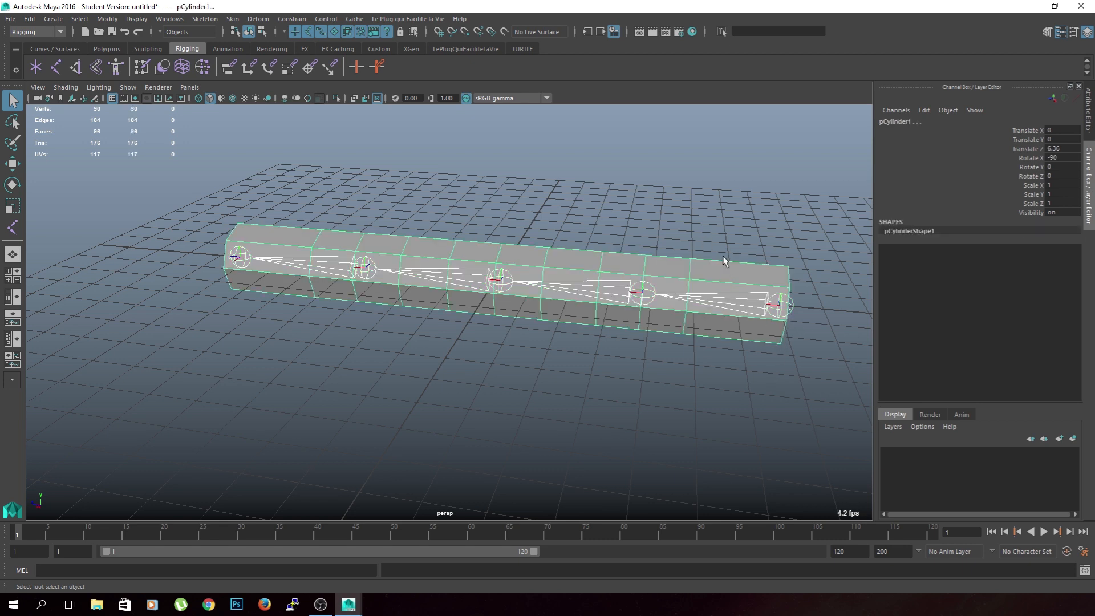
{"action": "left_click", "coordinate": [233, 19]}
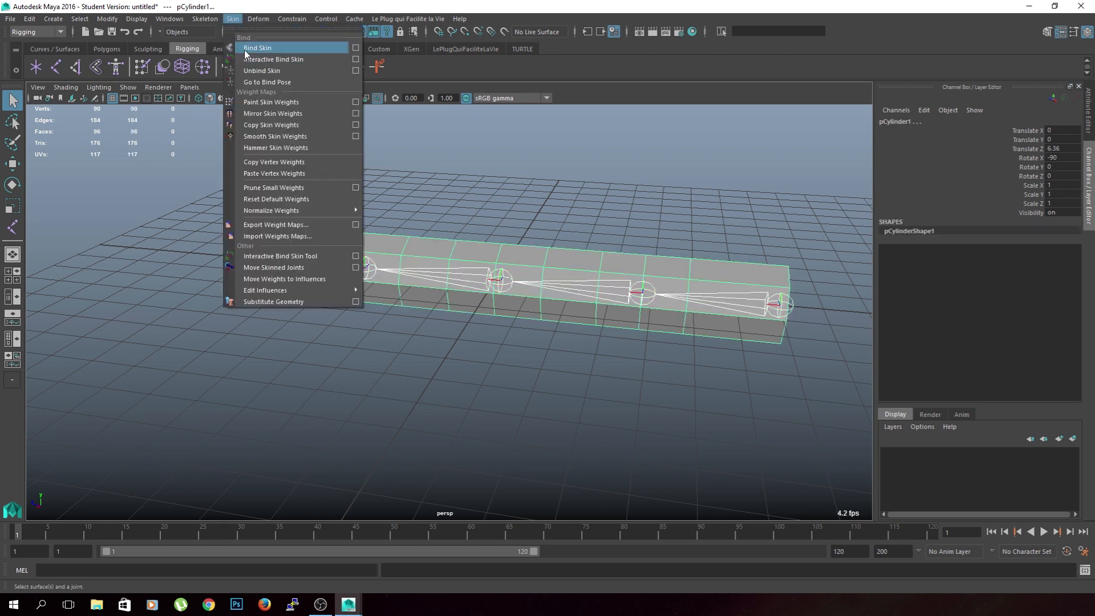
{"action": "left_click", "coordinate": [247, 46]}
Test the binding by rotating several joints together by about -31.7 degrees in Z, and undo the rotation.
{"action": "left_click", "coordinate": [564, 343]}
{"action": "left_click_drag", "start_coordinate": [567, 343], "coordinate": [545, 365], "text": "alt"}
{"action": "left_click", "coordinate": [679, 301]}
{"action": "left_click", "coordinate": [633, 292]}
{"action": "left_click", "coordinate": [486, 281]}
{"action": "left_click", "coordinate": [348, 271]}
{"action": "key", "text": "e"}
{"action": "left_click_drag", "start_coordinate": [393, 251], "coordinate": [411, 311]}
{"action": "key", "text": "ctrl+z"}
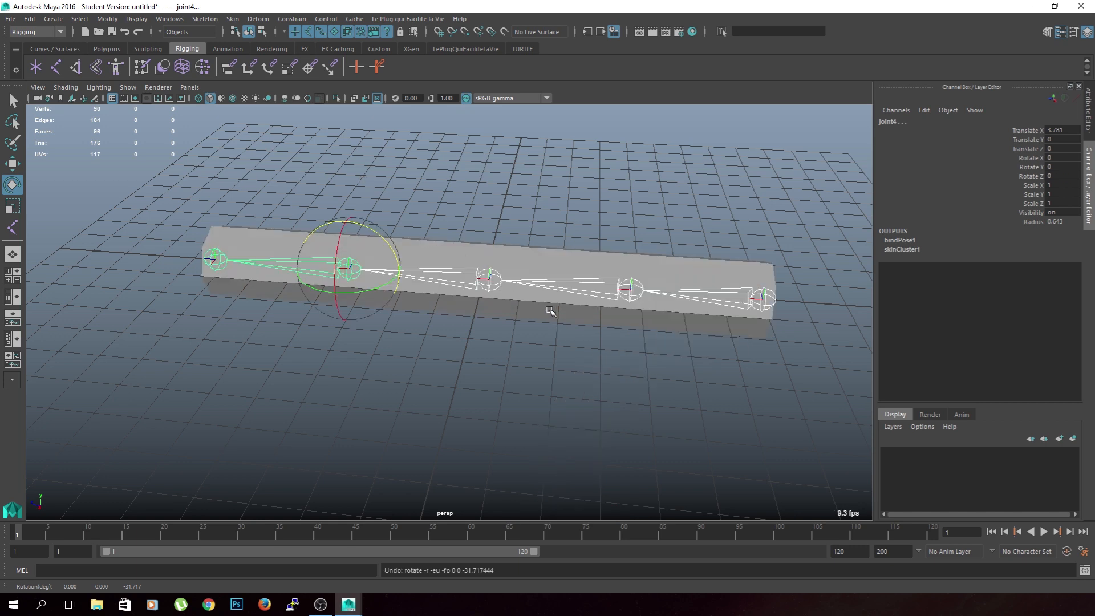
Display the cylinder shaded with its wireframe on top and view it closely along its length.
{"action": "key", "text": "4"}
{"action": "key", "text": "5"}
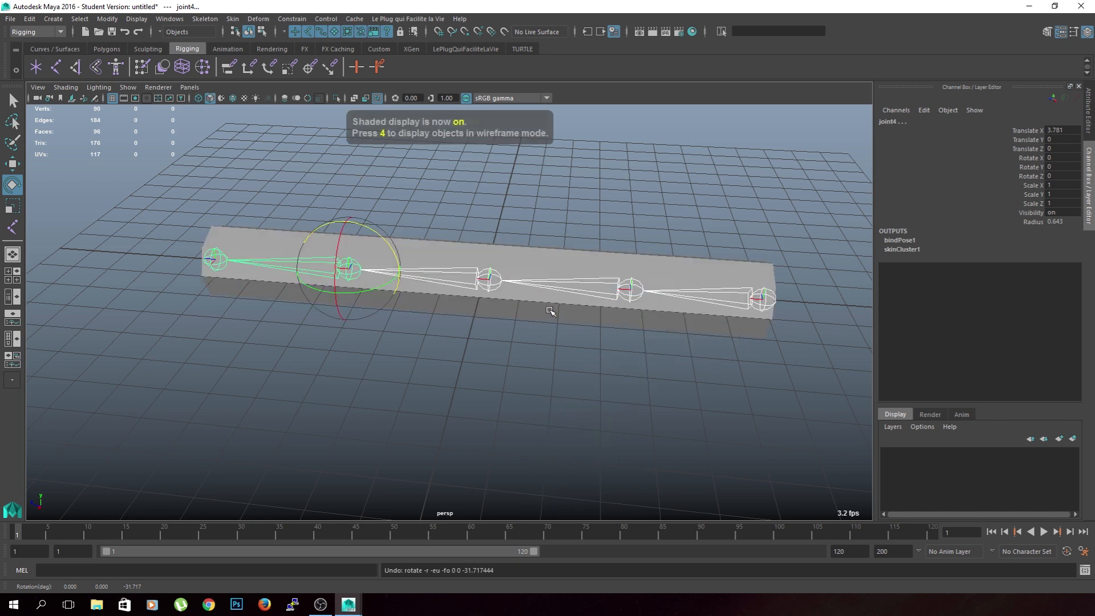
{"action": "left_click", "coordinate": [232, 98]}
{"action": "left_click_drag", "start_coordinate": [259, 239], "coordinate": [352, 265], "text": "alt"}
{"action": "scroll", "coordinate": [352, 264], "scroll_direction": "up", "scroll_amount": 2}
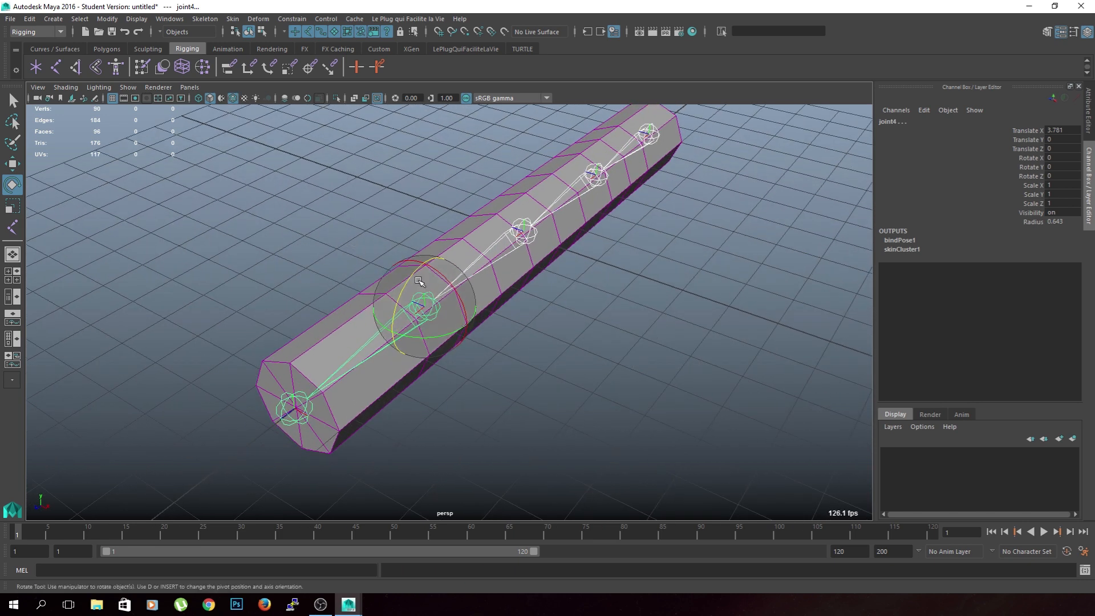
Rotate the selected joints in Z to about 33.9 degrees, examine how the mesh bends, and undo the rotations.
{"action": "left_click_drag", "start_coordinate": [416, 274], "coordinate": [415, 312]}
{"action": "left_click_drag", "start_coordinate": [451, 352], "coordinate": [402, 257], "text": "alt"}
{"action": "middle_click_drag", "start_coordinate": [437, 333], "coordinate": [347, 299], "text": "alt"}
{"action": "middle_click_drag", "start_coordinate": [476, 287], "coordinate": [425, 260], "text": "alt"}
{"action": "middle_click_drag", "start_coordinate": [580, 314], "coordinate": [552, 257], "text": "alt"}
{"action": "left_click_drag", "start_coordinate": [578, 417], "coordinate": [615, 456]}
{"action": "middle_click_drag", "start_coordinate": [521, 243], "coordinate": [626, 478], "text": "alt"}
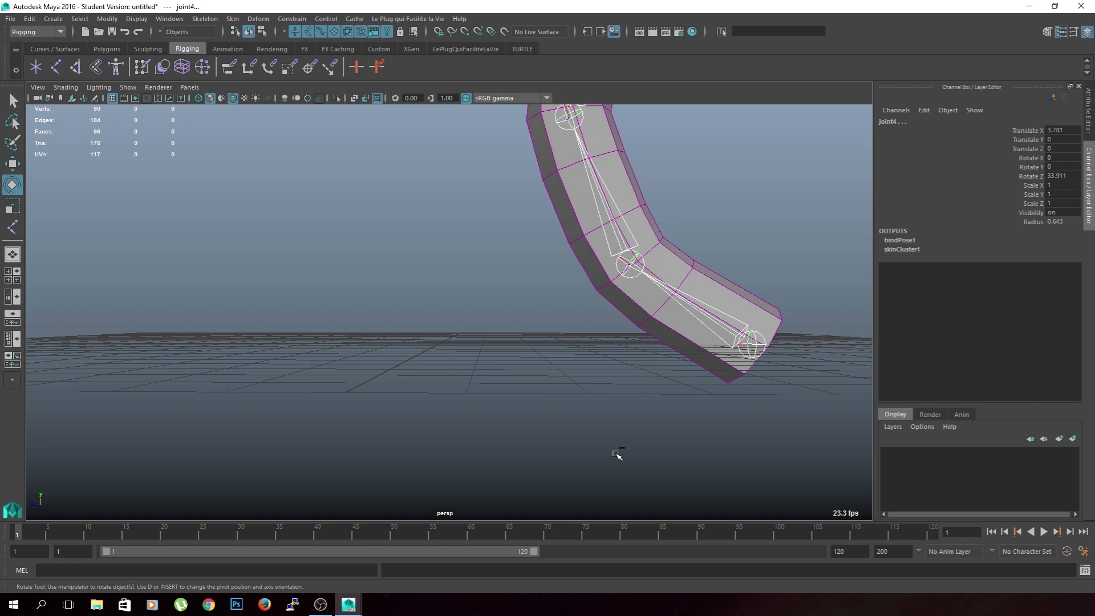
{"action": "key", "text": "ctrl+z"}
{"action": "key", "text": "ctrl+z"}
Switch the cylinder to edge mode and select in turn the edge loops at and on either side of the second joint.
{"action": "left_click", "coordinate": [651, 451]}
{"action": "left_click_drag", "start_coordinate": [501, 214], "coordinate": [585, 292], "text": "alt"}
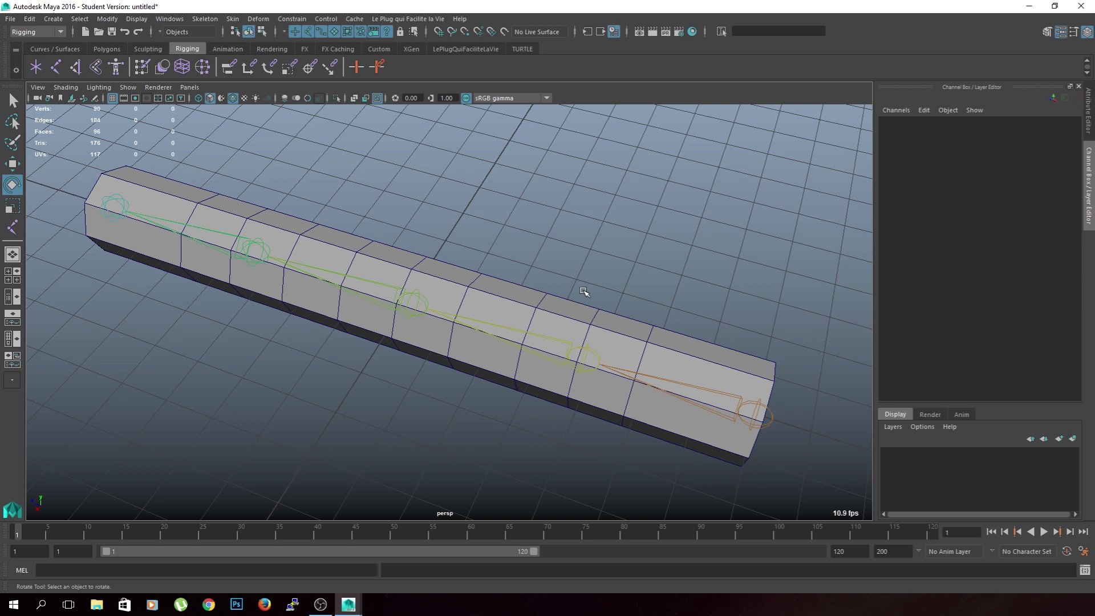
{"action": "left_click_drag", "start_coordinate": [635, 306], "coordinate": [574, 298], "text": "alt"}
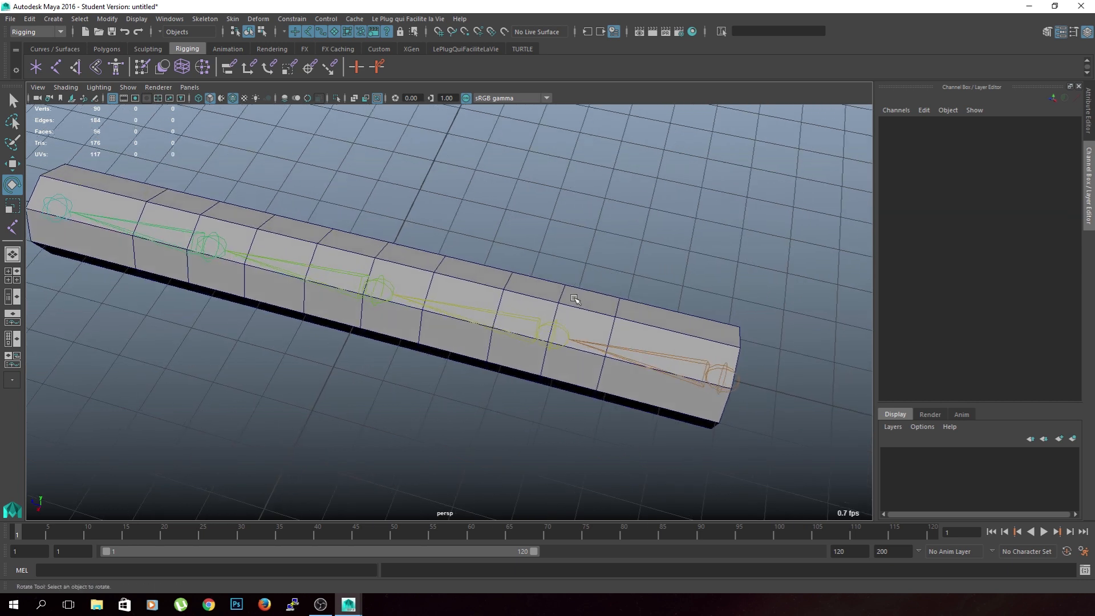
{"action": "left_click", "coordinate": [564, 298]}
{"action": "right_click_drag", "start_coordinate": [578, 286], "coordinate": [573, 246]}
{"action": "double_click", "coordinate": [557, 293]}
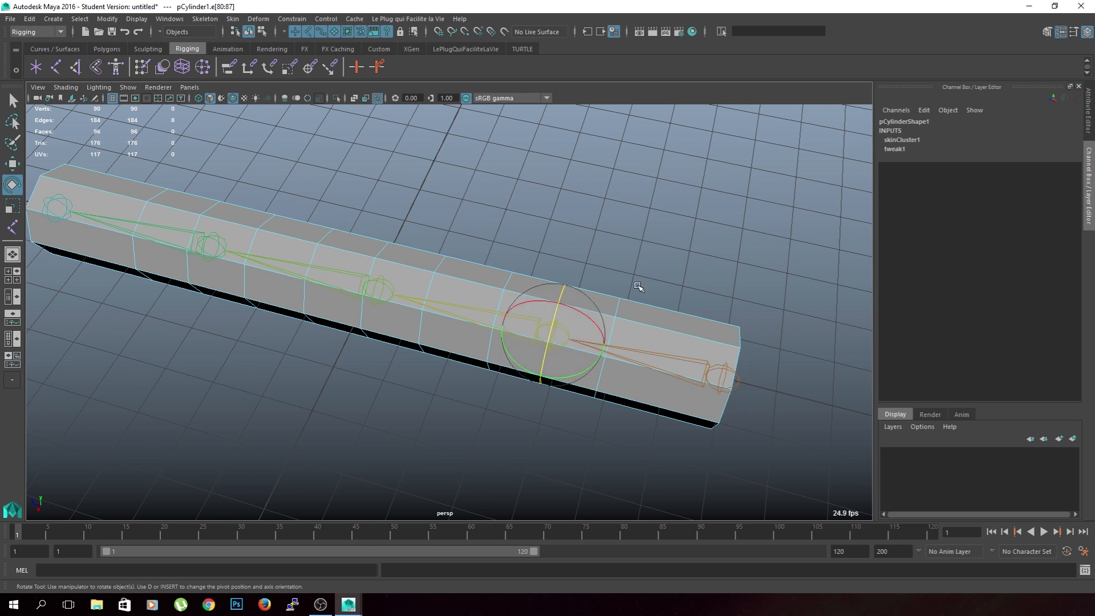
{"action": "double_click", "coordinate": [611, 310]}
{"action": "double_click", "coordinate": [509, 282]}
Clear the edge selection and examine the spacing of the edge loops around the joints from several angles.
{"action": "left_click_drag", "start_coordinate": [509, 282], "coordinate": [553, 253], "text": "alt"}
{"action": "left_click", "coordinate": [555, 393]}
{"action": "left_click_drag", "start_coordinate": [554, 393], "coordinate": [557, 367], "text": "alt"}
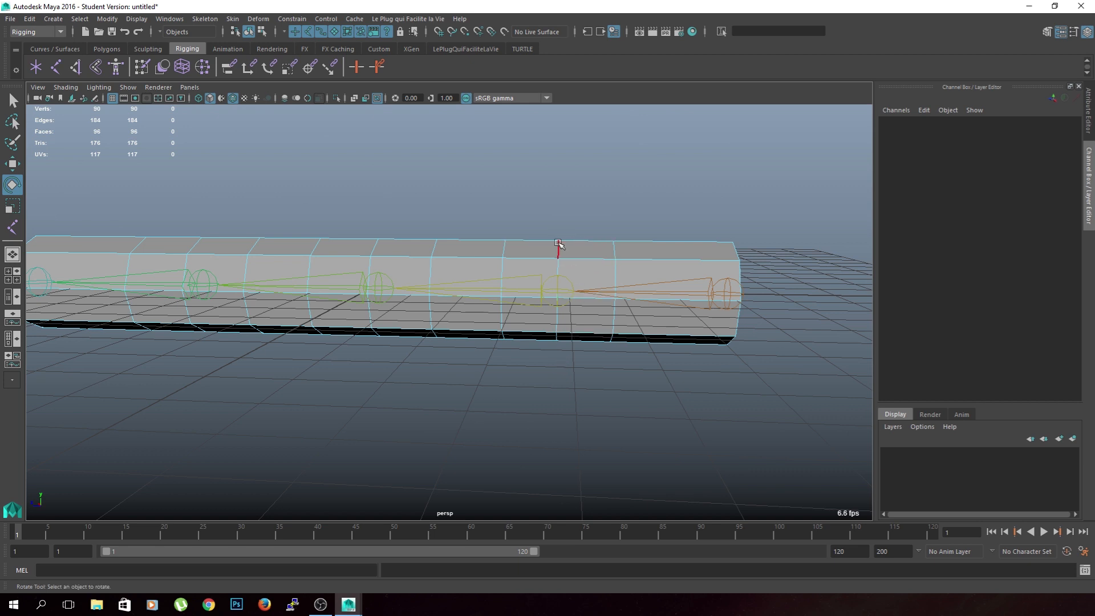
{"action": "left_click_drag", "start_coordinate": [587, 251], "coordinate": [580, 361], "text": "alt"}
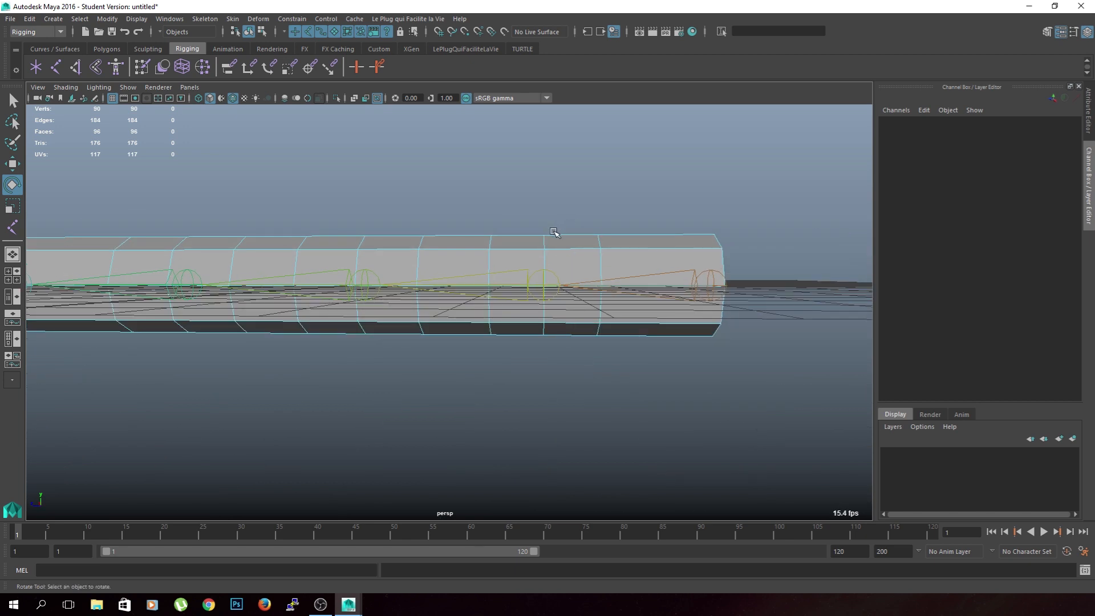
{"action": "left_click_drag", "start_coordinate": [558, 336], "coordinate": [513, 390], "text": "alt"}
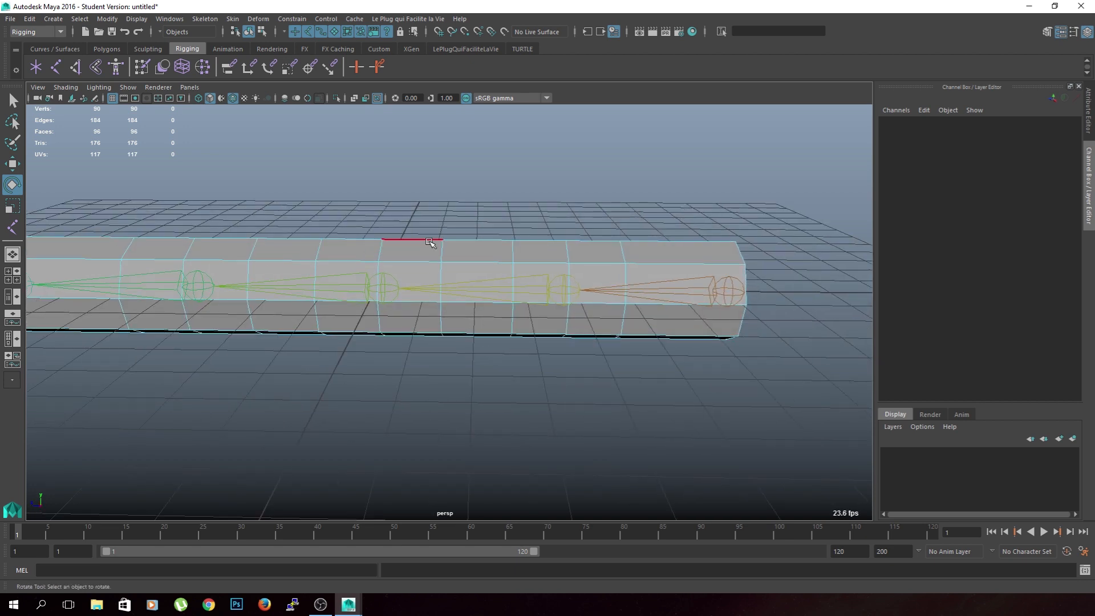
{"action": "left_click_drag", "start_coordinate": [365, 242], "coordinate": [533, 251], "text": "alt"}
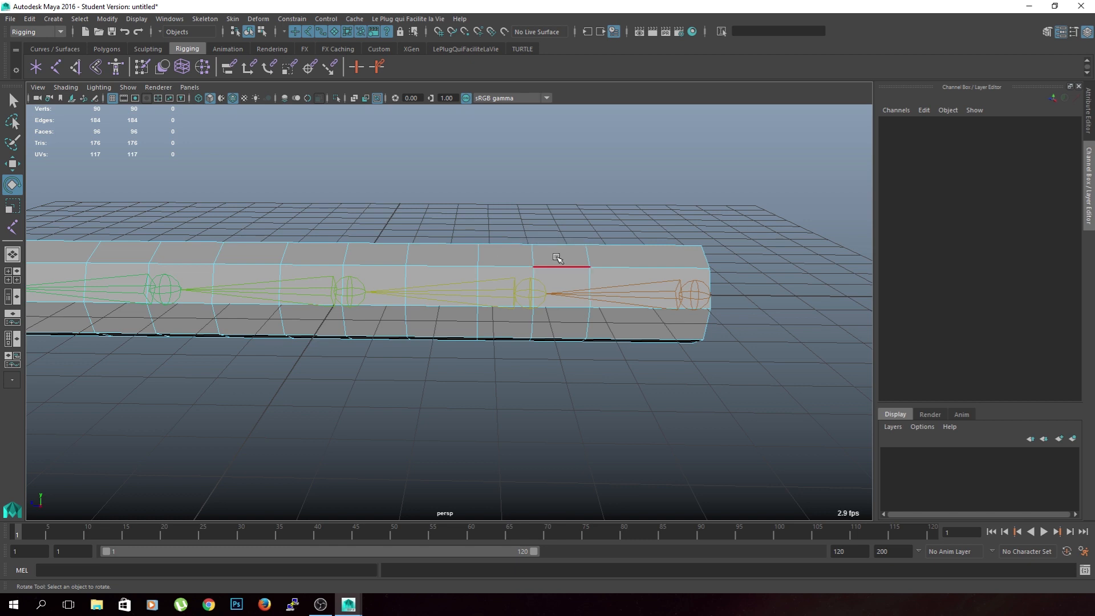
{"action": "left_click_drag", "start_coordinate": [553, 272], "coordinate": [554, 266], "text": "alt"}
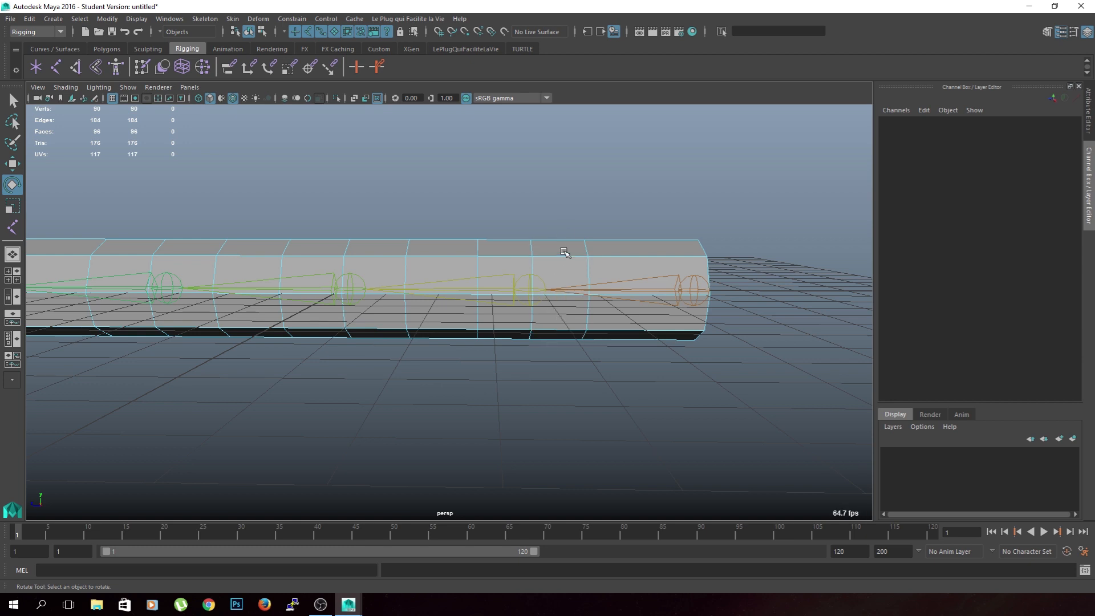
{"action": "left_click_drag", "start_coordinate": [576, 371], "coordinate": [510, 385], "text": "alt"}
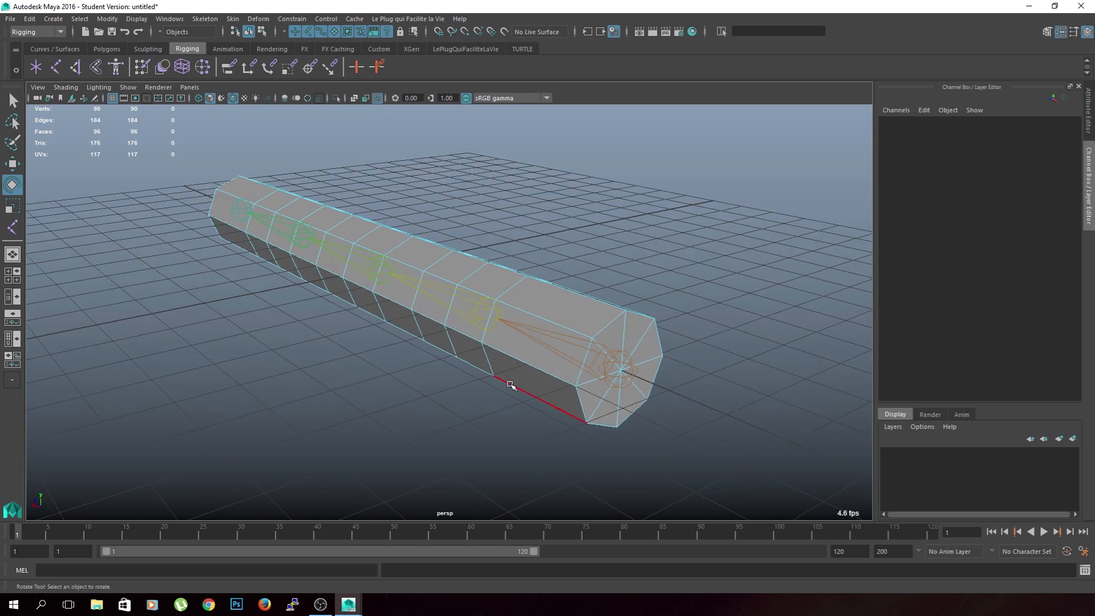
{"action": "left_click_drag", "start_coordinate": [458, 397], "coordinate": [546, 401], "text": "alt"}
Return to object mode and bend the cylinder sharply upward by rotating its second joint in Z.
{"action": "right_click_drag", "start_coordinate": [604, 359], "coordinate": [629, 325]}
{"action": "left_click", "coordinate": [617, 348]}
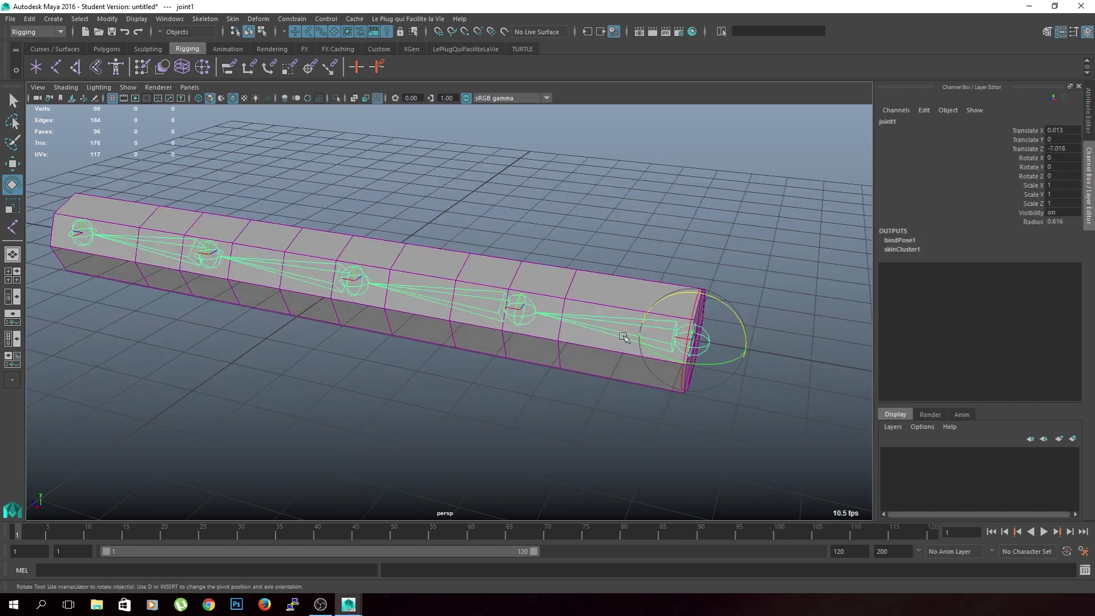
{"action": "left_click", "coordinate": [520, 311]}
{"action": "left_click_drag", "start_coordinate": [542, 275], "coordinate": [530, 188]}
{"action": "left_click", "coordinate": [574, 420]}
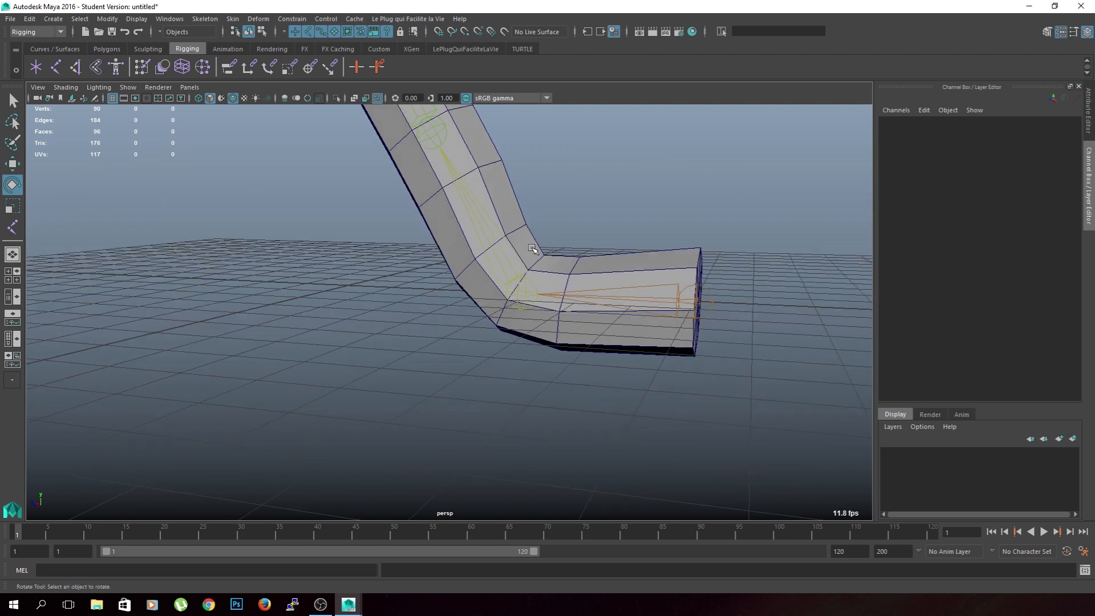
Rotate the second joint back to about 10 degrees in Z and reset its Rotate Z to 0.
{"action": "left_click", "coordinate": [527, 292]}
{"action": "left_click_drag", "start_coordinate": [548, 252], "coordinate": [520, 237]}
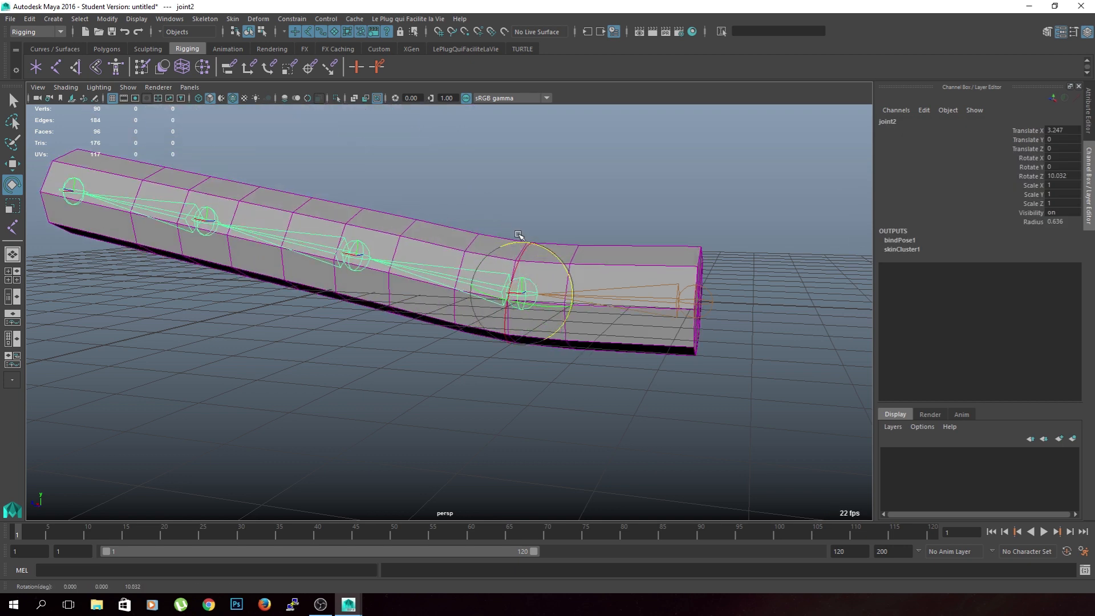
{"action": "double_click", "coordinate": [1066, 176]}
{"action": "type", "text": "0"}
{"action": "key", "text": "Return"}
Examine the straight, bound cylinder from all around, comparing its edge loops with the joint positions.
{"action": "left_click", "coordinate": [719, 420]}
{"action": "left_click_drag", "start_coordinate": [598, 408], "coordinate": [625, 430], "text": "alt"}
{"action": "left_click", "coordinate": [686, 352]}
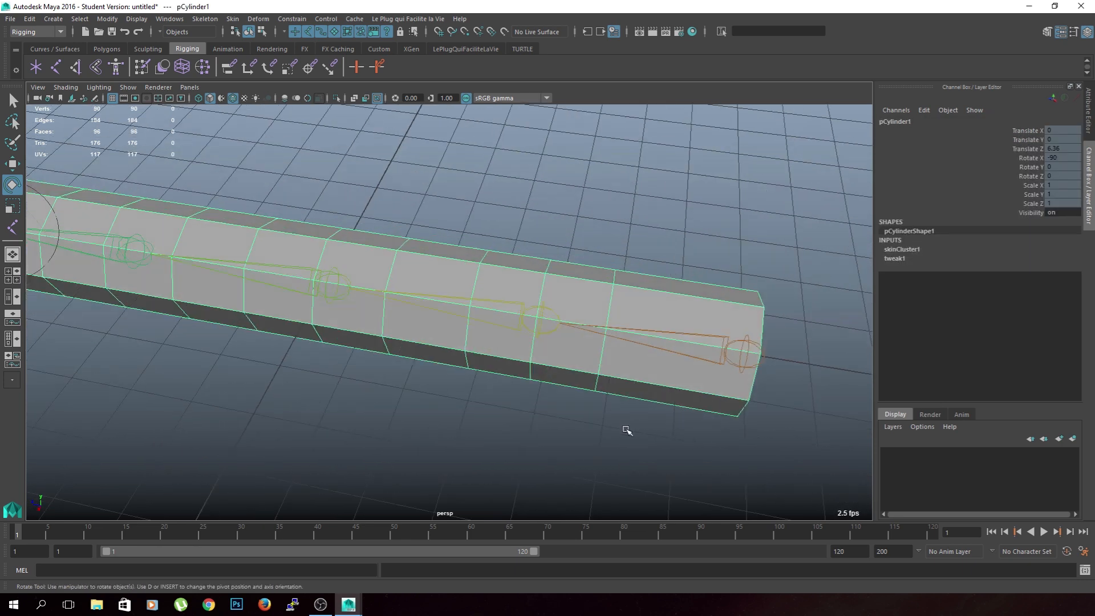
{"action": "left_click", "coordinate": [625, 430]}
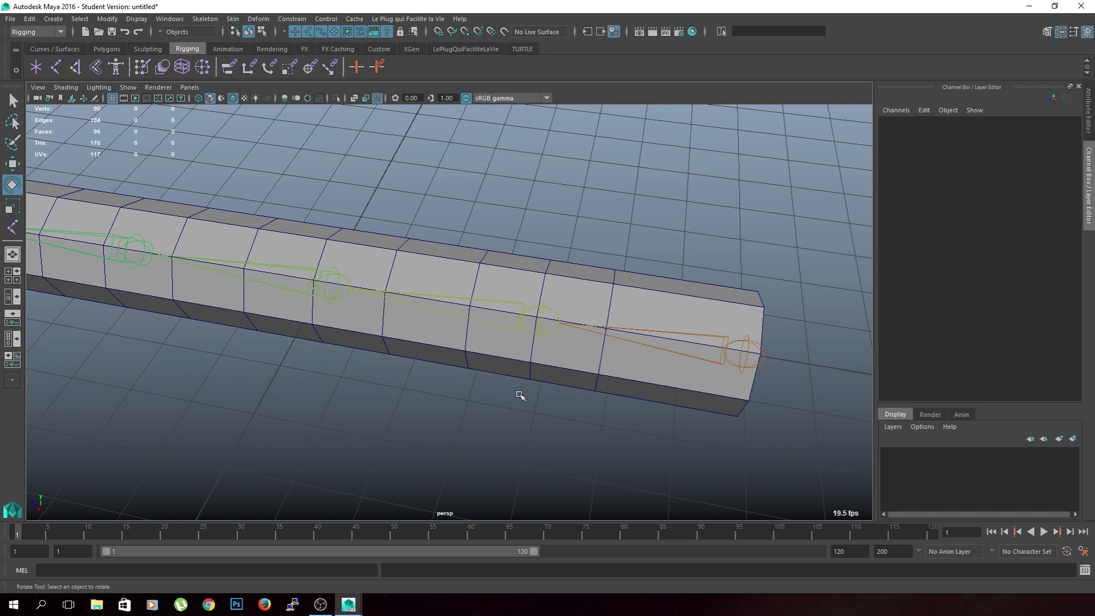
{"action": "left_click_drag", "start_coordinate": [521, 377], "coordinate": [460, 391], "text": "alt"}
{"action": "left_click", "coordinate": [460, 391]}
{"action": "left_click_drag", "start_coordinate": [398, 434], "coordinate": [510, 406], "text": "alt"}
{"action": "left_click", "coordinate": [511, 392]}
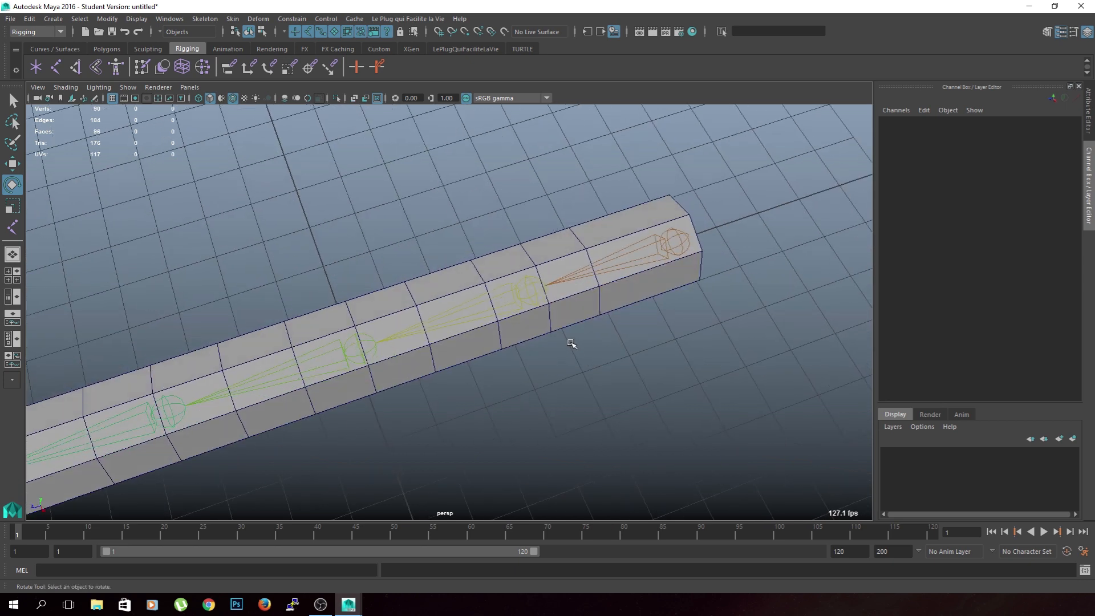
{"action": "left_click_drag", "start_coordinate": [589, 396], "coordinate": [393, 355], "text": "alt"}
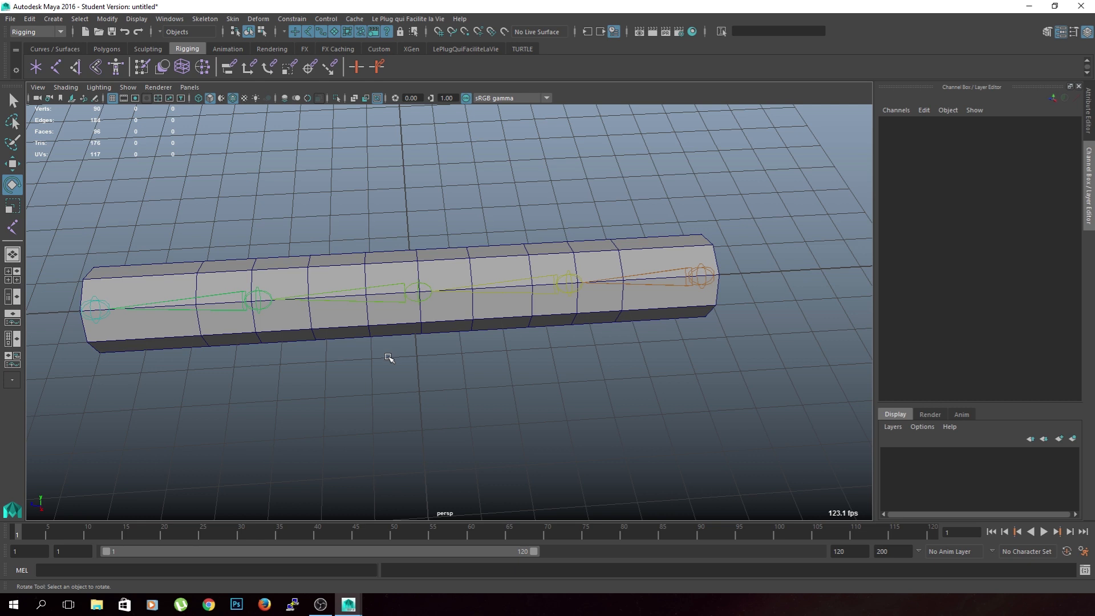
{"action": "scroll", "coordinate": [596, 379], "scroll_direction": "up", "scroll_amount": 1}
{"action": "left_click_drag", "start_coordinate": [608, 372], "coordinate": [582, 311], "text": "alt"}
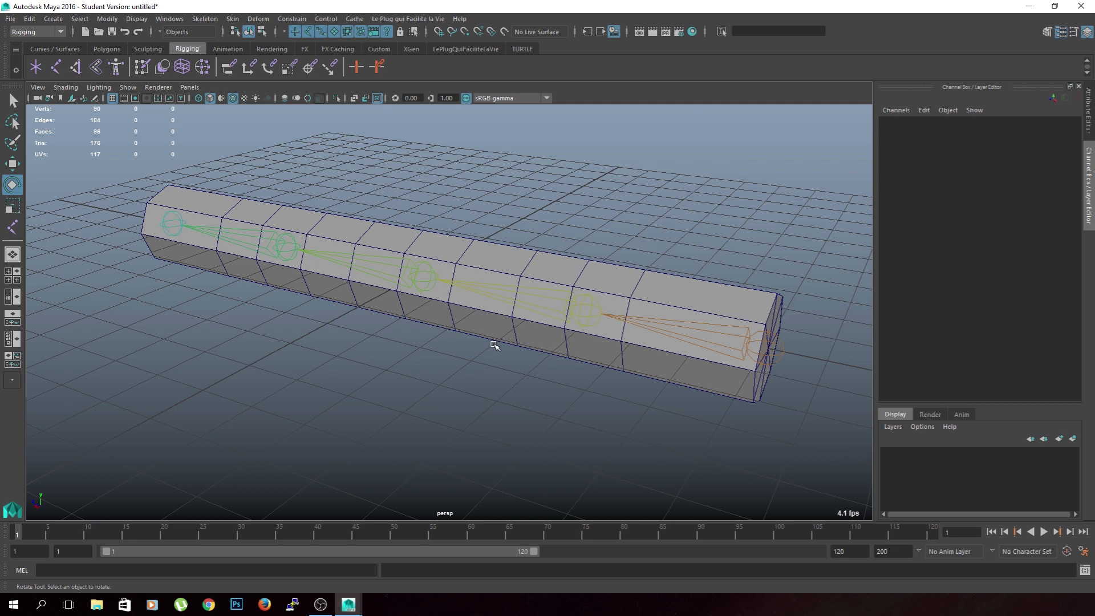
{"action": "left_click_drag", "start_coordinate": [462, 377], "coordinate": [499, 421], "text": "alt"}
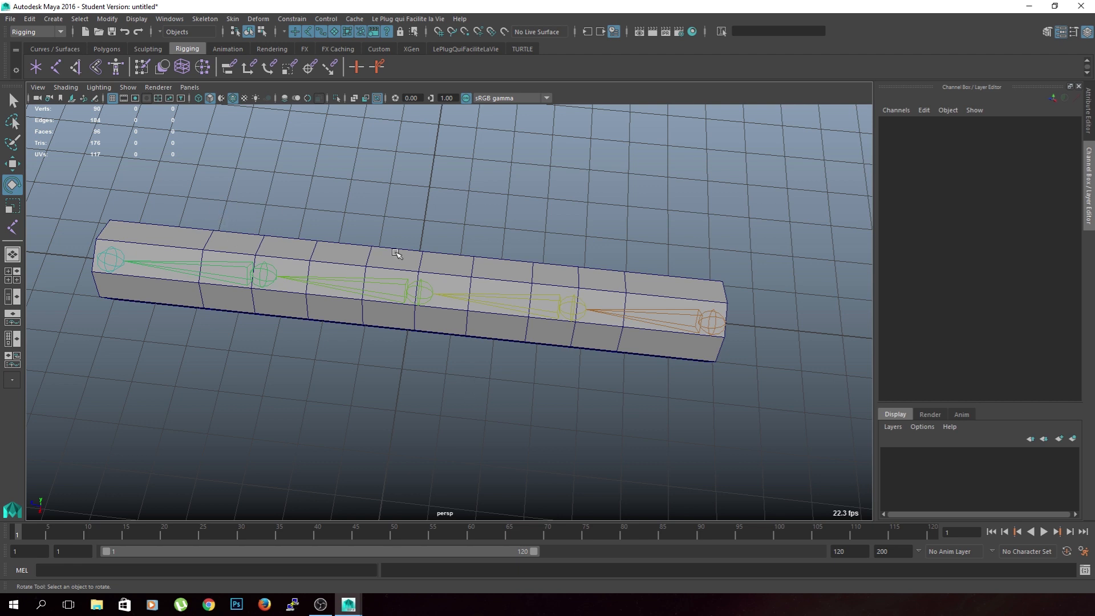
{"action": "left_click_drag", "start_coordinate": [379, 391], "coordinate": [391, 337], "text": "alt"}
{"action": "middle_click_drag", "start_coordinate": [391, 337], "coordinate": [422, 342], "text": "alt"}
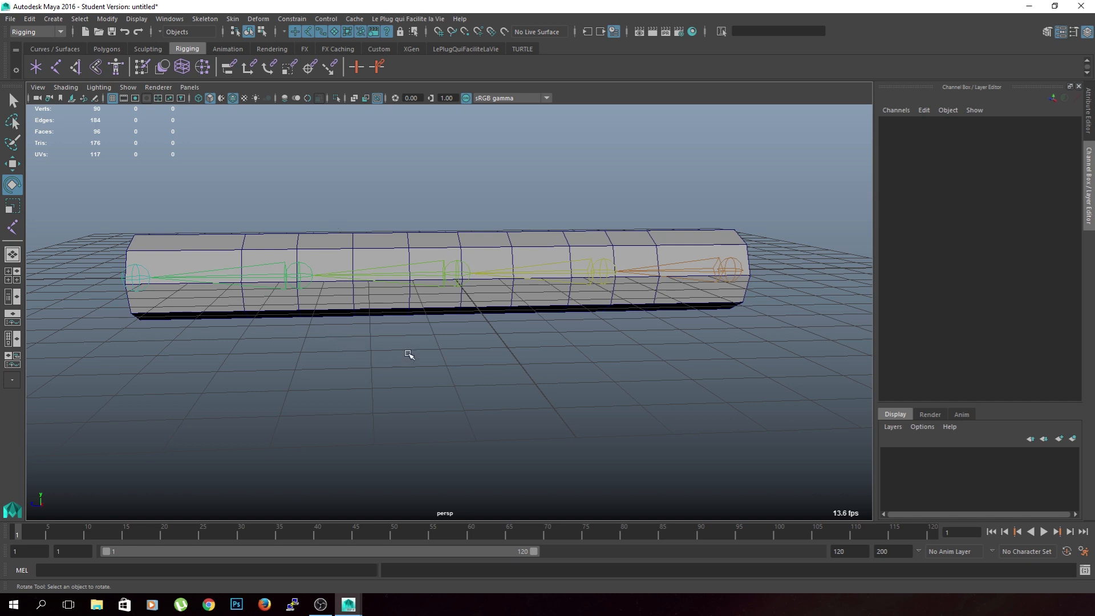
{"action": "left_click_drag", "start_coordinate": [408, 354], "coordinate": [426, 374], "text": "alt"}
{"action": "left_click_drag", "start_coordinate": [283, 362], "coordinate": [399, 383], "text": "alt"}
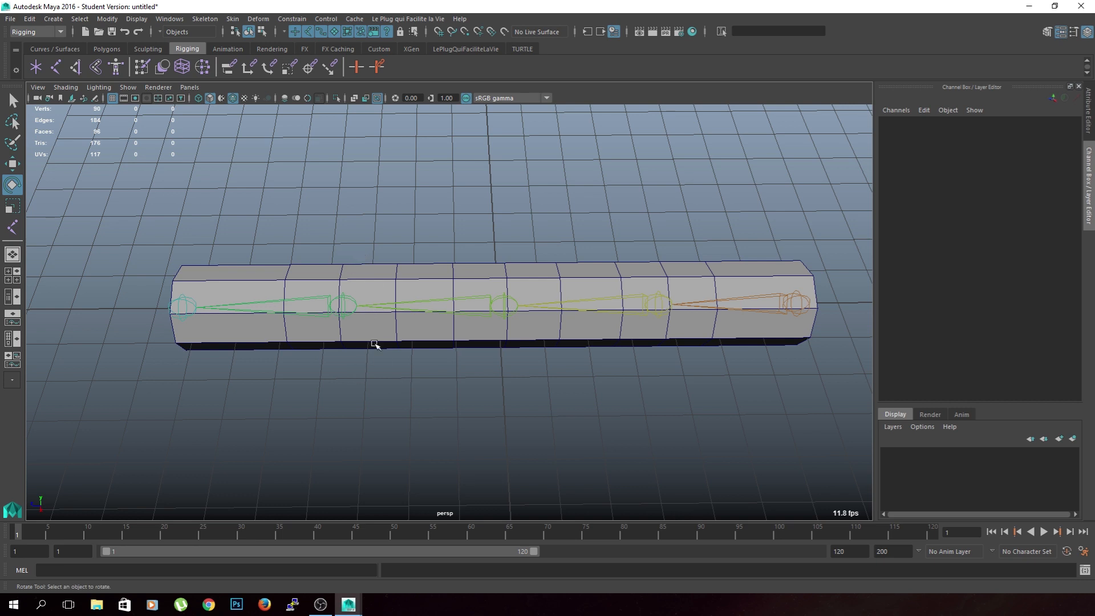
Curl the cylinder by rotating its first four joints together to about -22.5 degrees in Z, and undo the rotation.
{"action": "scroll", "coordinate": [374, 344], "scroll_direction": "down", "scroll_amount": 1}
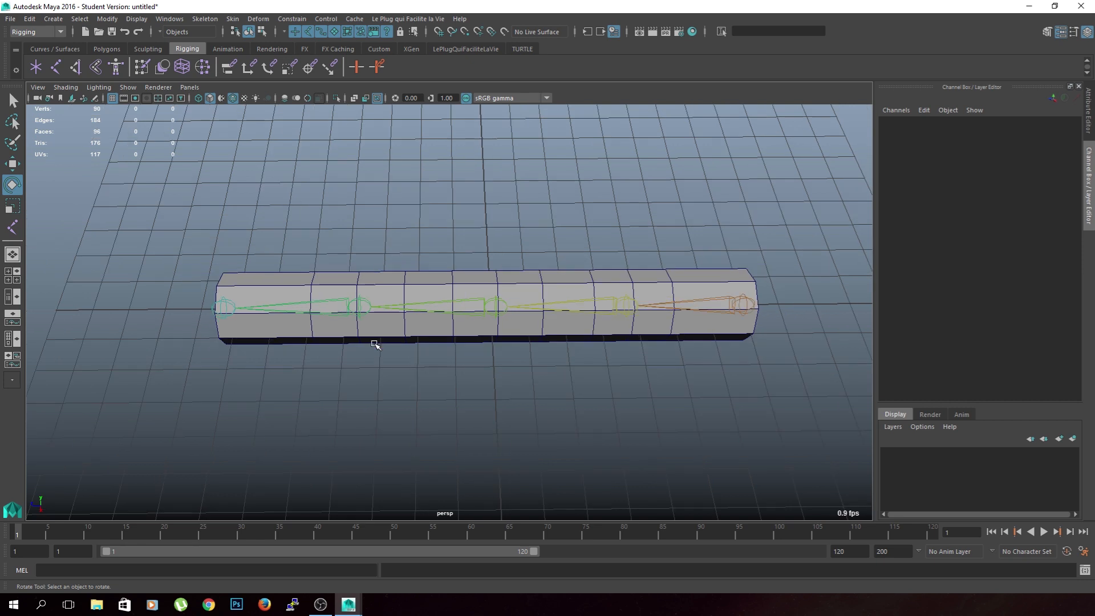
{"action": "left_click_drag", "start_coordinate": [444, 421], "coordinate": [447, 414], "text": "alt"}
{"action": "left_click", "coordinate": [713, 311]}
{"action": "left_click", "coordinate": [607, 311], "text": "shift"}
{"action": "left_click", "coordinate": [474, 312], "text": "shift"}
{"action": "left_click", "coordinate": [342, 312], "text": "shift"}
{"action": "left_click_drag", "start_coordinate": [361, 397], "coordinate": [351, 352], "text": "alt"}
{"action": "left_click_drag", "start_coordinate": [394, 256], "coordinate": [386, 228]}
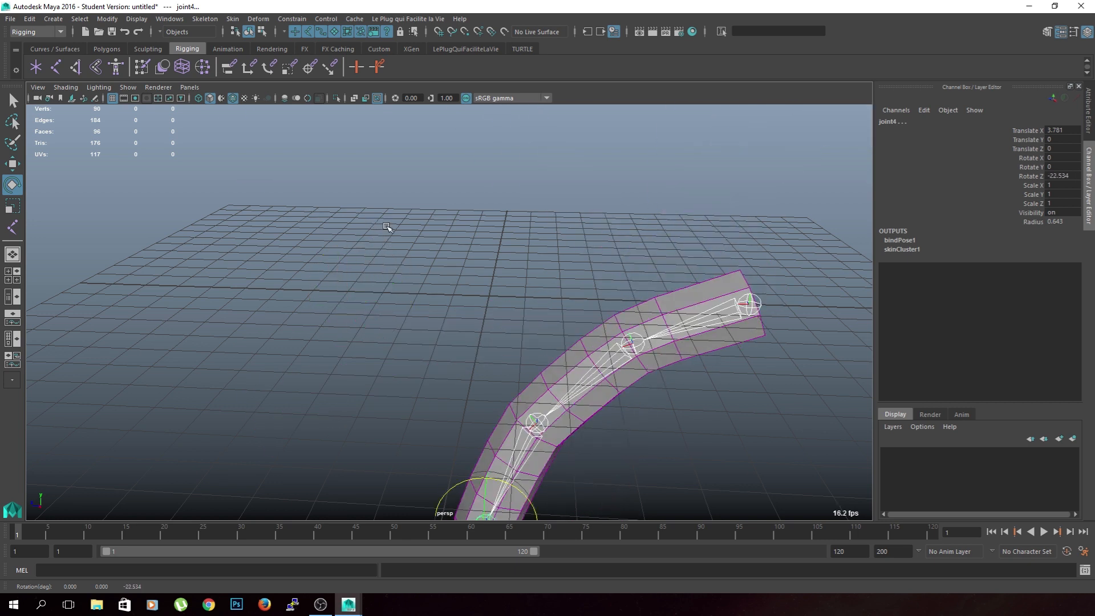
{"action": "key", "text": "ctrl+z"}
{"action": "left_click", "coordinate": [608, 371]}
Try moving the root joint together with the bound cylinder in two directions, undoing each move.
{"action": "middle_click_drag", "start_coordinate": [659, 338], "coordinate": [613, 326], "text": "alt"}
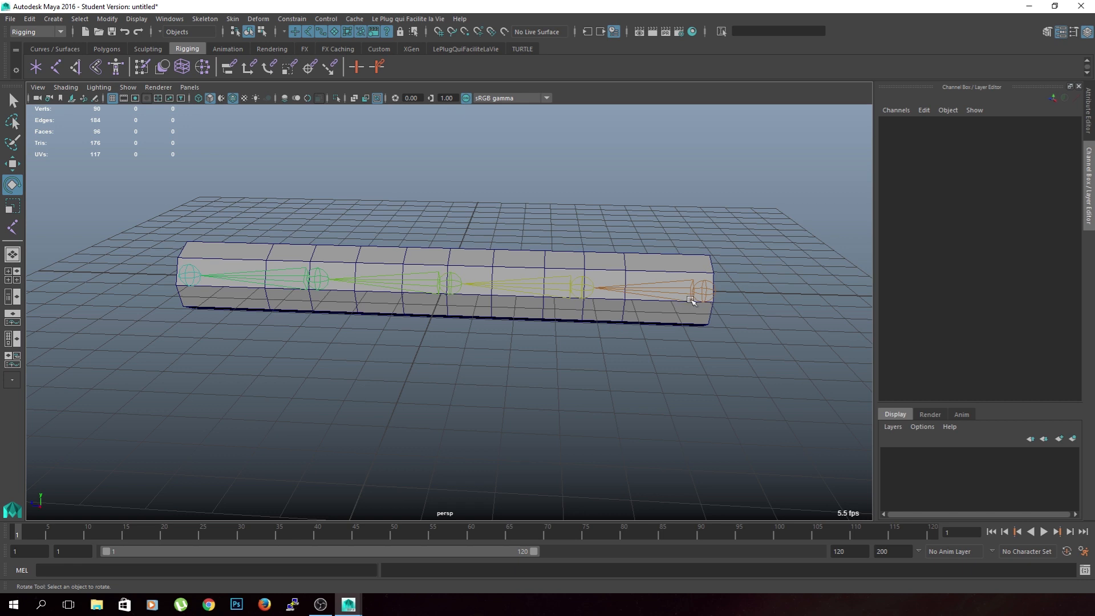
{"action": "left_click", "coordinate": [692, 301]}
{"action": "left_click_drag", "start_coordinate": [695, 304], "coordinate": [750, 317]}
{"action": "key", "text": "ctrl+z"}
{"action": "left_click_drag", "start_coordinate": [667, 252], "coordinate": [619, 209]}
{"action": "key", "text": "ctrl+z"}
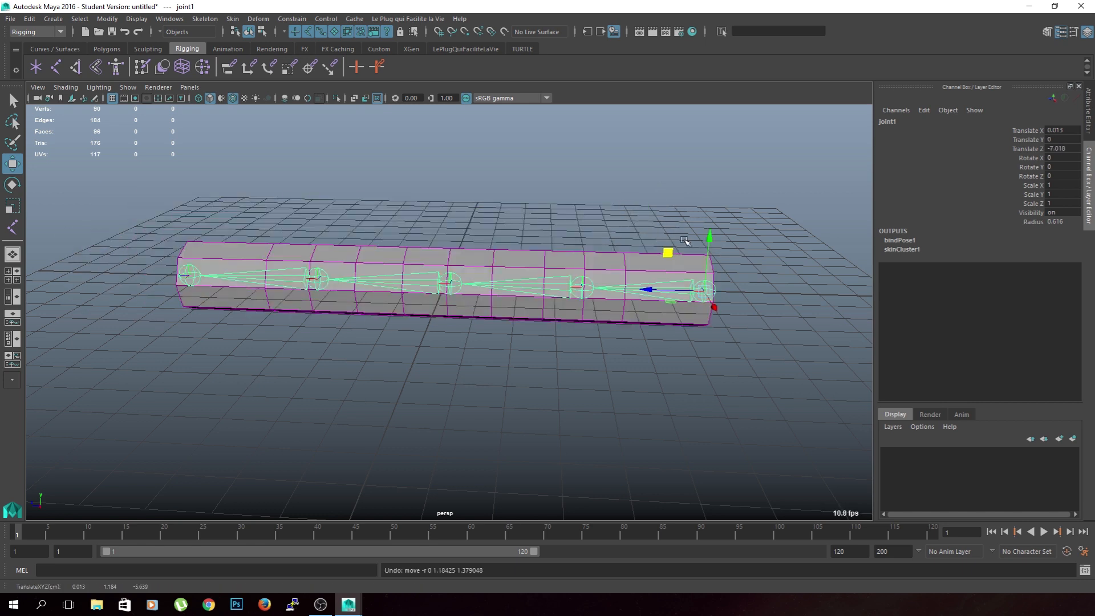
Try rotating the root joint and undo it, checking the joint's transform values before deselecting it.
{"action": "key", "text": "e"}
{"action": "left_click_drag", "start_coordinate": [692, 245], "coordinate": [716, 237]}
{"action": "key", "text": "ctrl+z"}
{"action": "left_click", "coordinate": [730, 206]}
{"action": "left_click", "coordinate": [703, 292]}
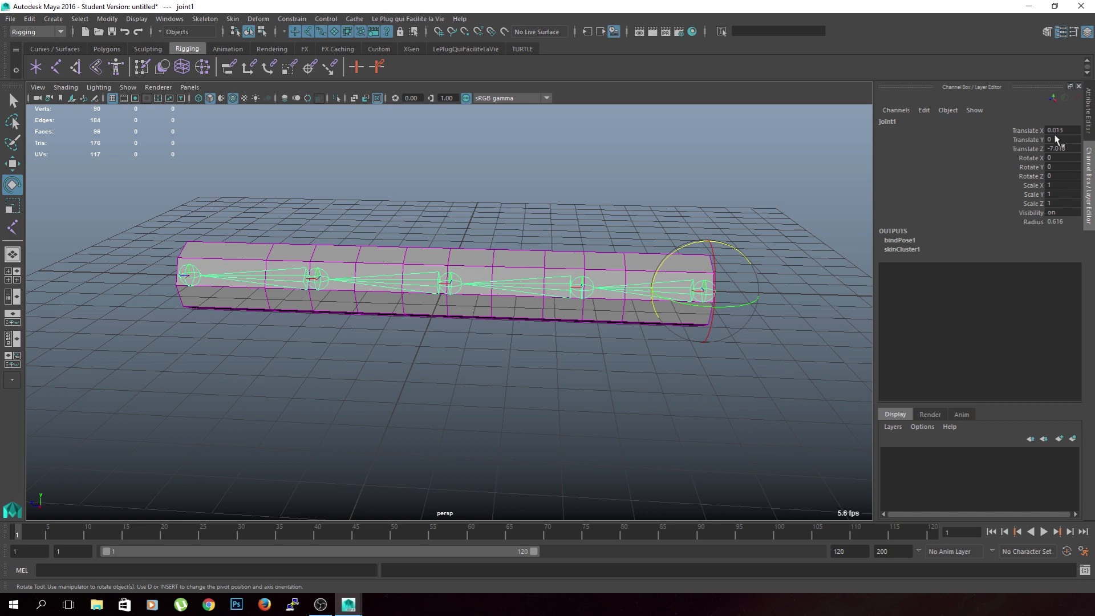
{"action": "left_click", "coordinate": [772, 229]}
Move the whole joint chain and cylinder away from the origin by the root joint, and undo the move.
{"action": "left_click", "coordinate": [674, 298]}
{"action": "key", "text": "w"}
{"action": "left_click_drag", "start_coordinate": [665, 251], "coordinate": [557, 183]}
{"action": "left_click", "coordinate": [765, 193]}
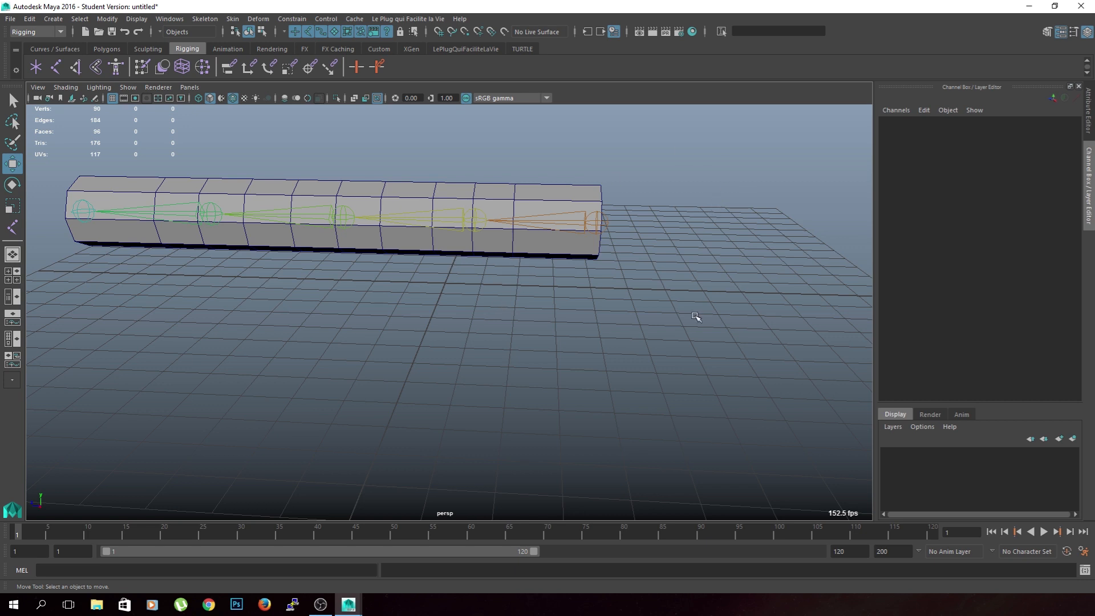
{"action": "key", "text": "ctrl+z"}
{"action": "key", "text": "ctrl+z"}
{"action": "left_click", "coordinate": [755, 235]}
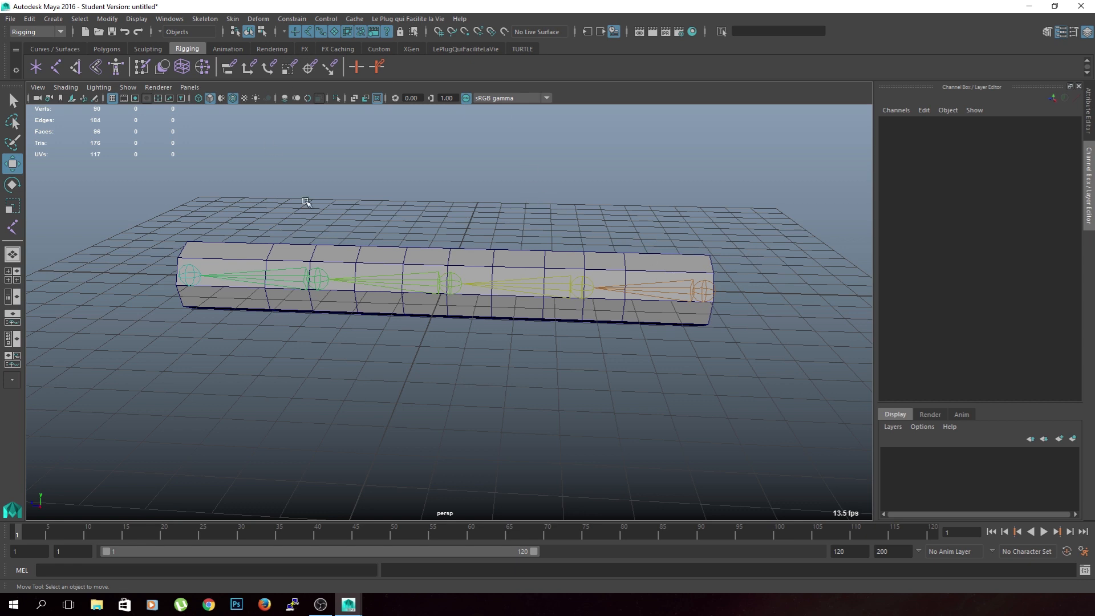
Create a NURBS circle at the origin and rotate it 90 degrees in X so it encircles the cylinder.
{"action": "left_click", "coordinate": [64, 49]}
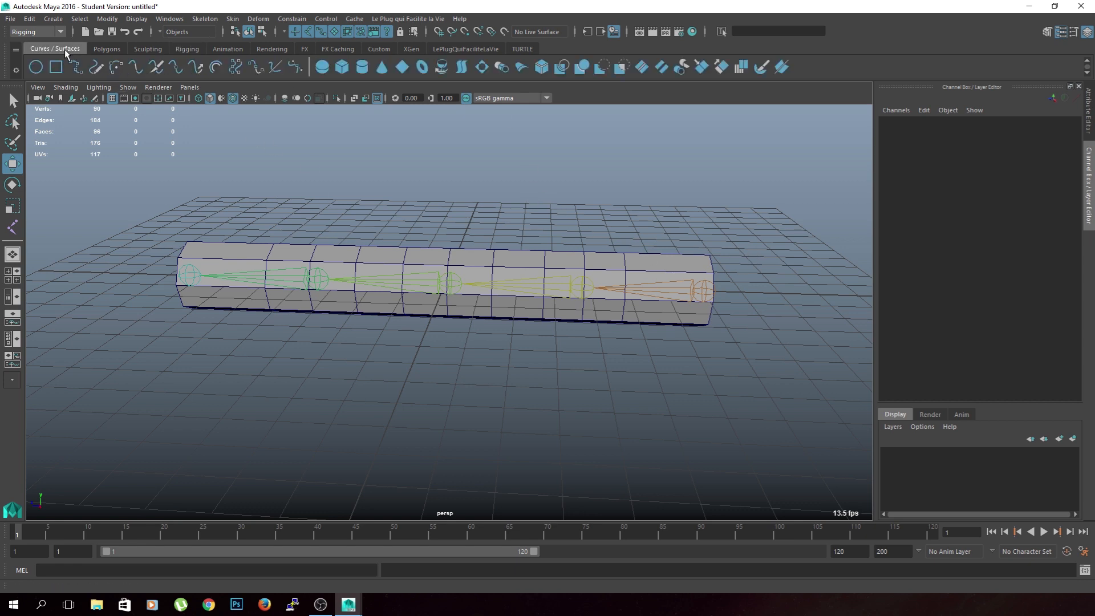
{"action": "left_click", "coordinate": [36, 68]}
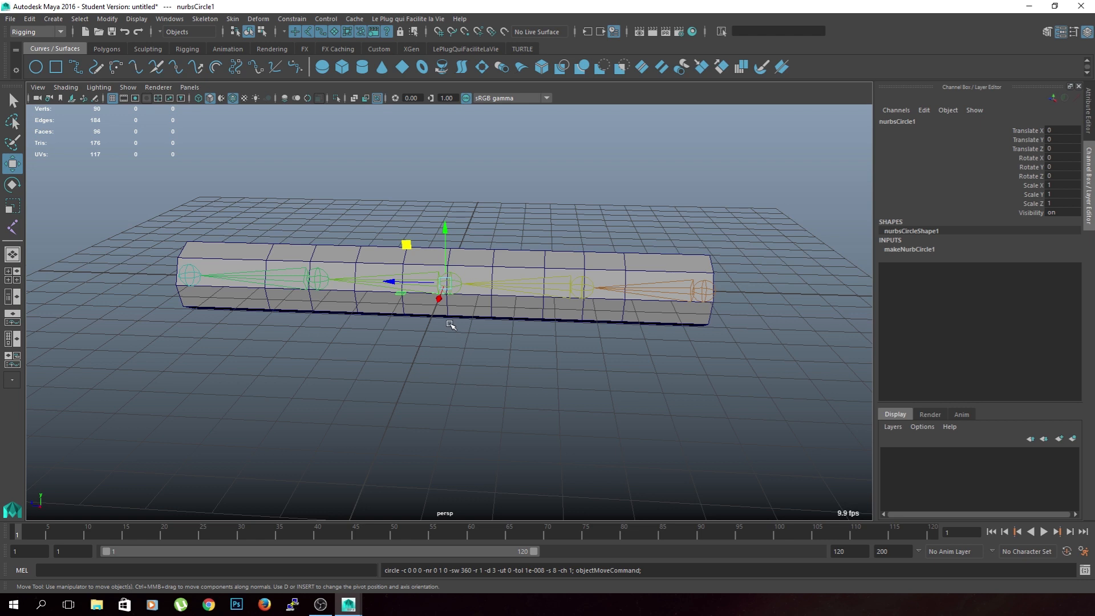
{"action": "key", "text": "r"}
{"action": "middle_click_drag", "start_coordinate": [452, 325], "coordinate": [513, 382]}
{"action": "key", "text": "ctrl+z"}
{"action": "key", "text": "e"}
{"action": "left_click_drag", "start_coordinate": [492, 259], "coordinate": [452, 211]}
{"action": "key", "text": "ctrl+z"}
{"action": "left_click_drag", "start_coordinate": [475, 255], "coordinate": [425, 211]}
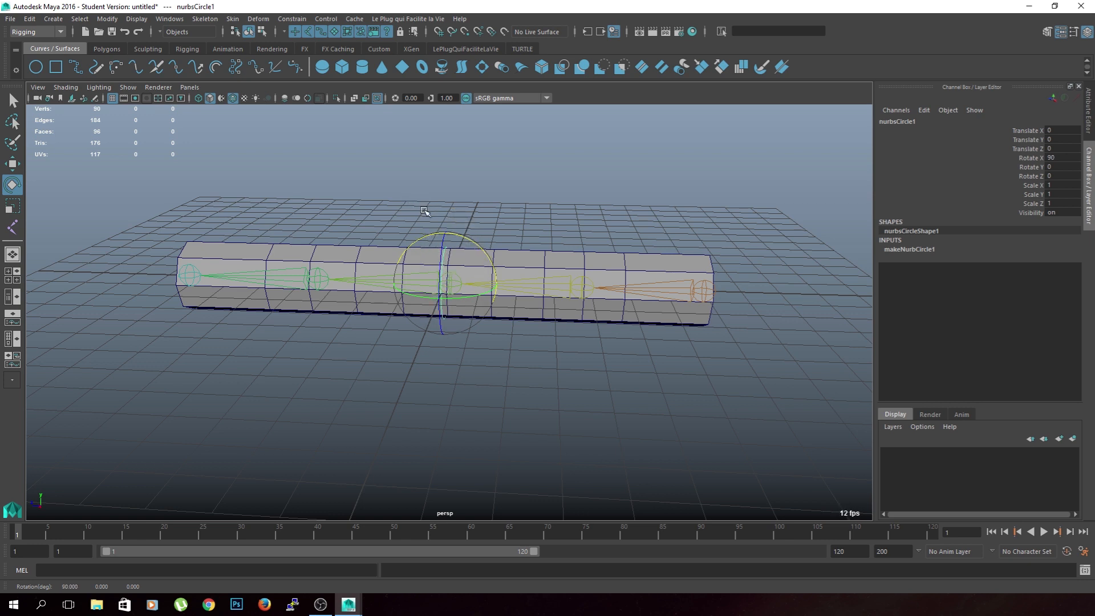
Scale the circle uniformly to about 1.405 so it clears the cylinder, and check its fit from several angles.
{"action": "key", "text": "w"}
{"action": "left_click", "coordinate": [518, 357]}
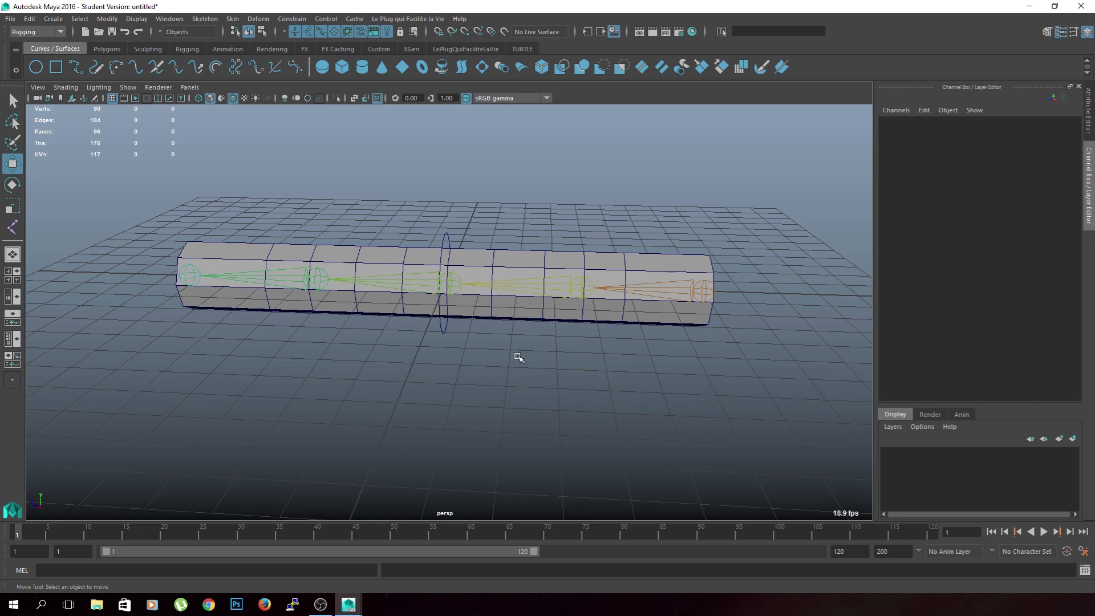
{"action": "left_click", "coordinate": [447, 230]}
{"action": "scroll", "coordinate": [512, 225], "scroll_direction": "up", "scroll_amount": 2}
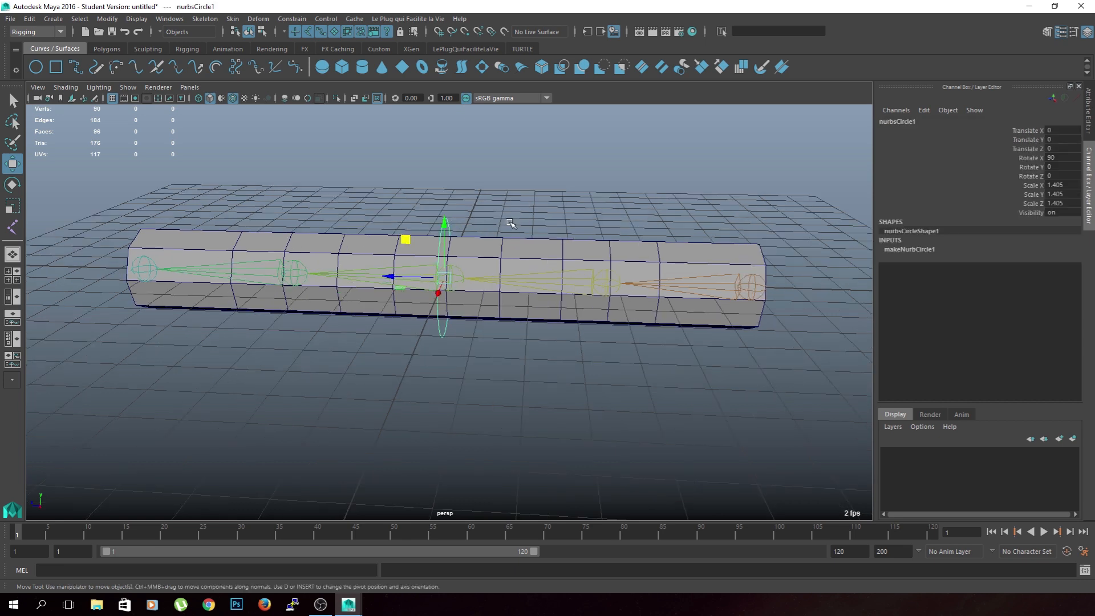
{"action": "left_click_drag", "start_coordinate": [513, 224], "coordinate": [569, 226], "text": "alt"}
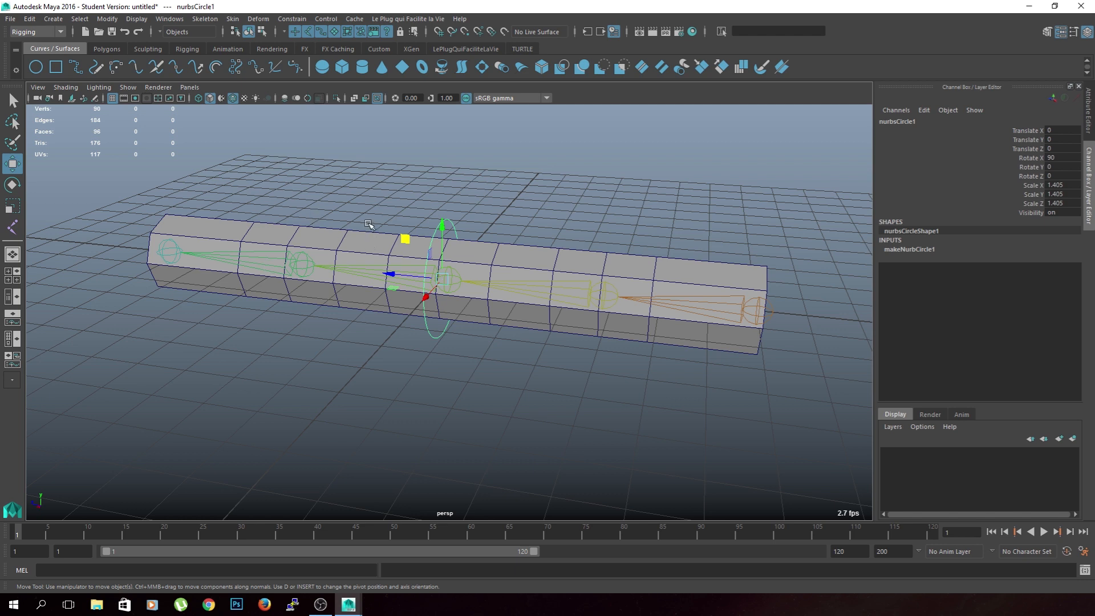
{"action": "left_click_drag", "start_coordinate": [536, 217], "coordinate": [518, 233], "text": "alt"}
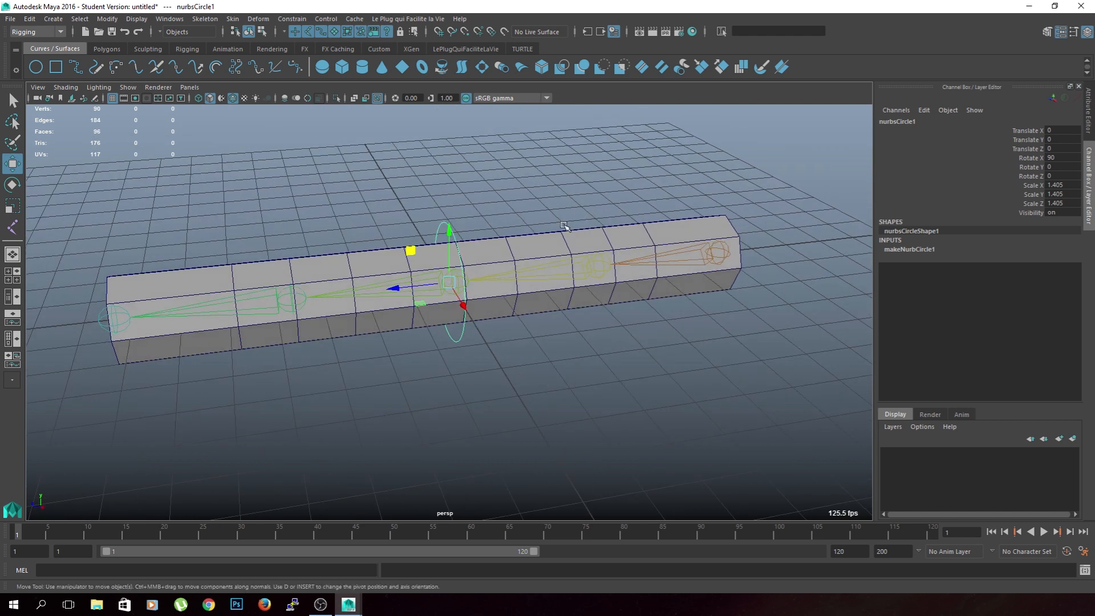
{"action": "left_click_drag", "start_coordinate": [555, 304], "coordinate": [508, 323], "text": "alt"}
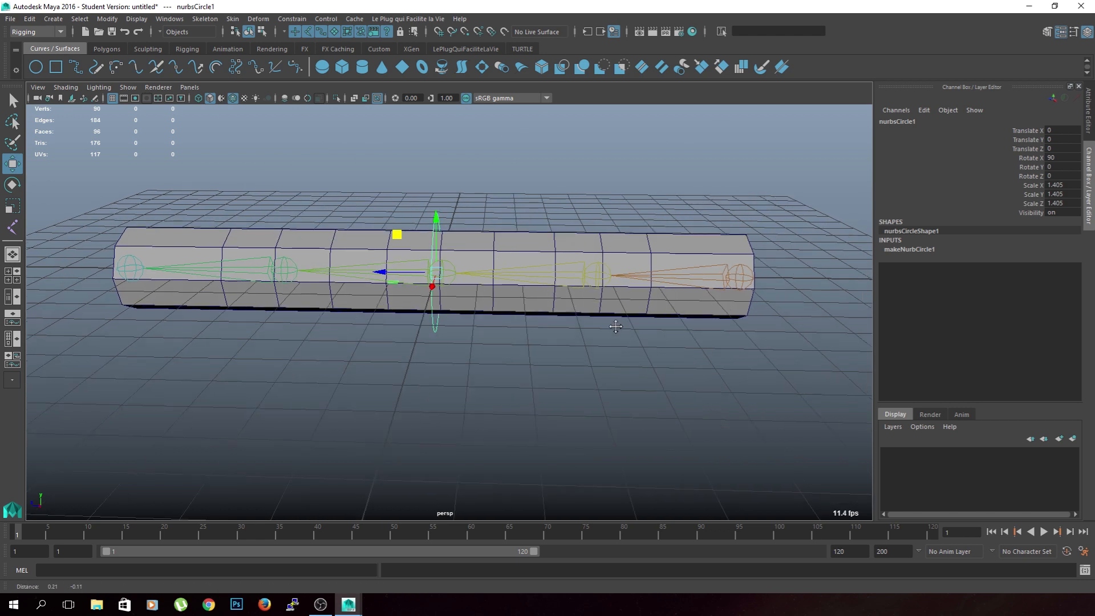
Move the circle along the cylinder to the root joint's end, at about -7.02 in Z.
{"action": "left_click_drag", "start_coordinate": [397, 234], "coordinate": [703, 240]}
{"action": "left_click_drag", "start_coordinate": [644, 393], "coordinate": [494, 364], "text": "alt"}
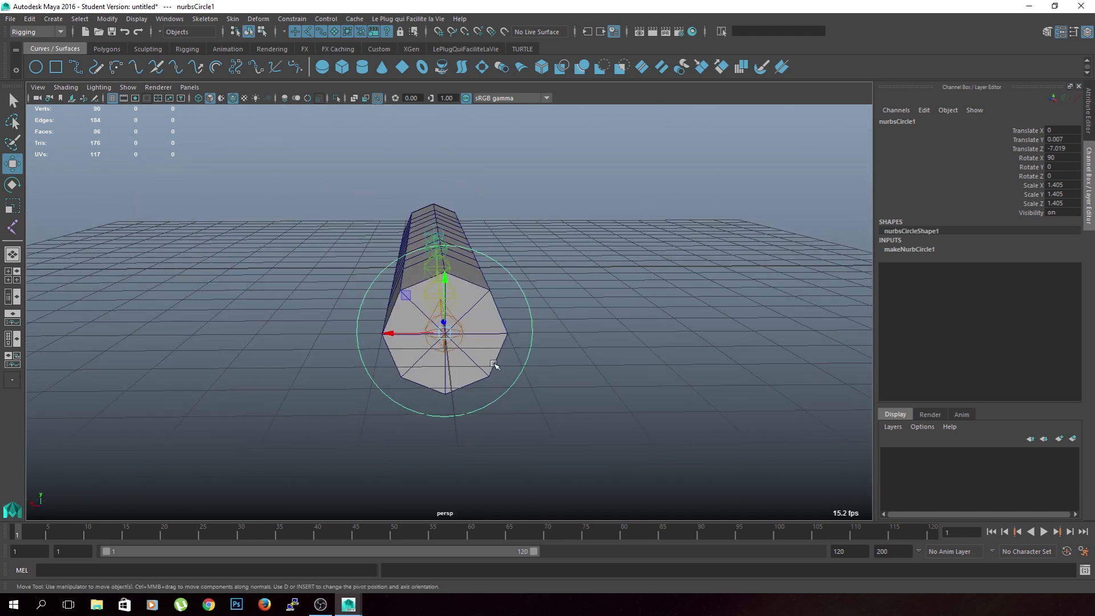
{"action": "left_click_drag", "start_coordinate": [582, 391], "coordinate": [628, 397], "text": "alt"}
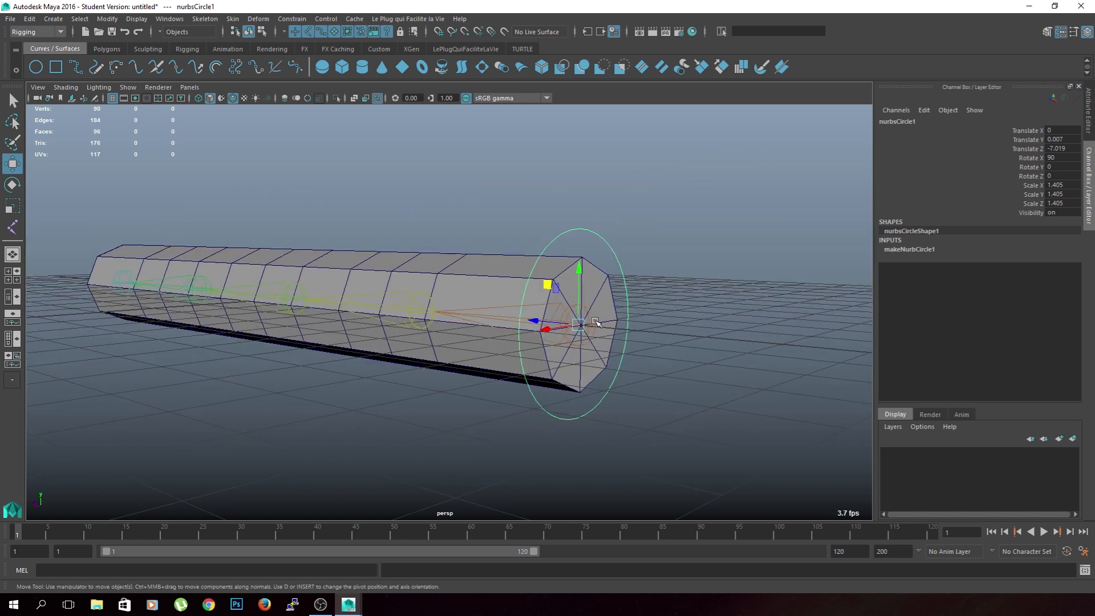
{"action": "left_click", "coordinate": [666, 342]}
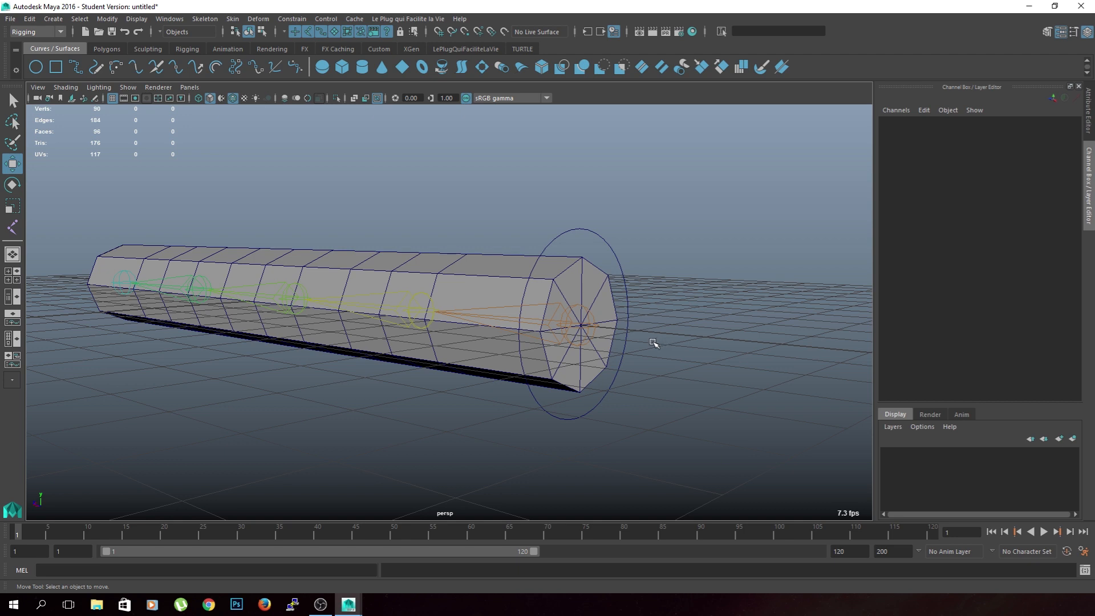
Snap the circle exactly onto the root joint, at Translate X 0.013, Y 0 and Z -7.018.
{"action": "left_click_drag", "start_coordinate": [655, 350], "coordinate": [626, 274], "text": "alt"}
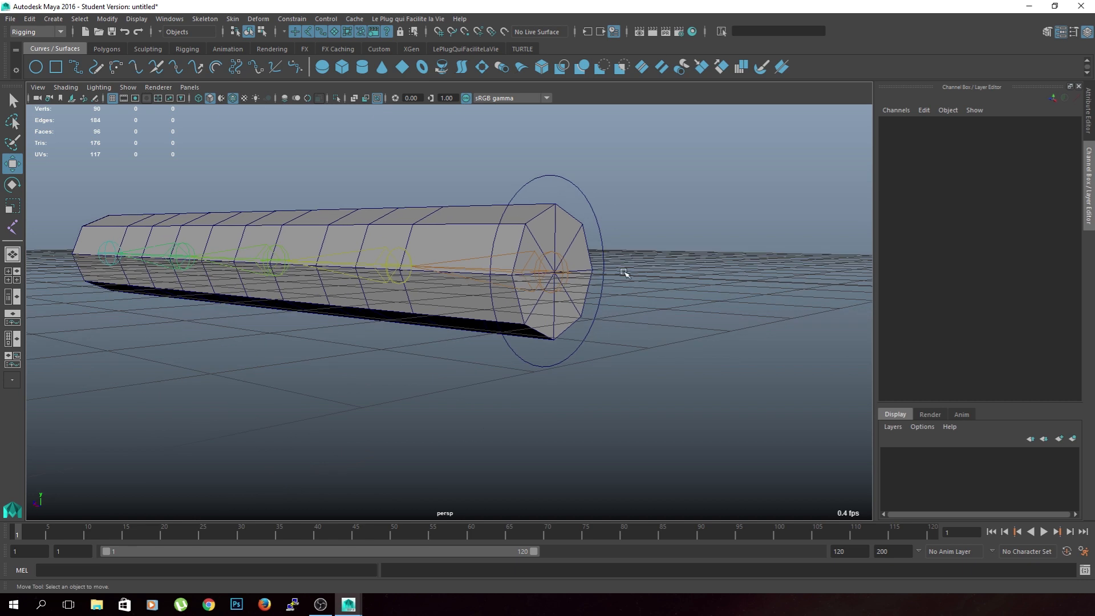
{"action": "left_click", "coordinate": [595, 223]}
{"action": "left_click_drag", "start_coordinate": [596, 223], "coordinate": [659, 306], "text": "alt"}
{"action": "key", "text": "v"}
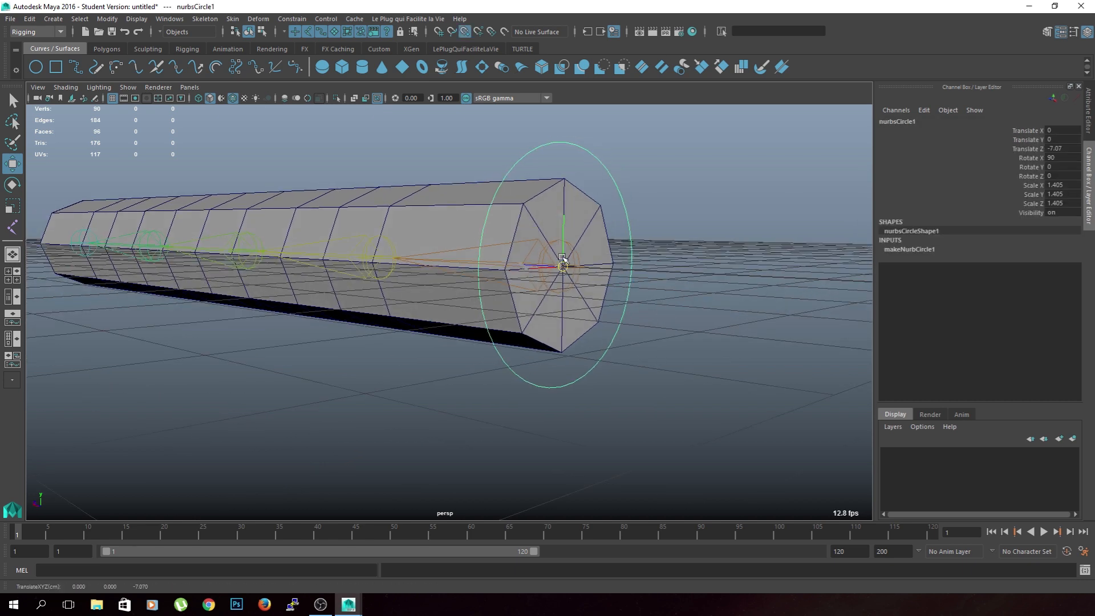
{"action": "mouse_move", "coordinate": [561, 268]}
{"action": "left_mouse_down"}
{"action": "mouse_move", "coordinate": [406, 256]}
{"action": "mouse_move", "coordinate": [558, 263]}
{"action": "left_mouse_up"}
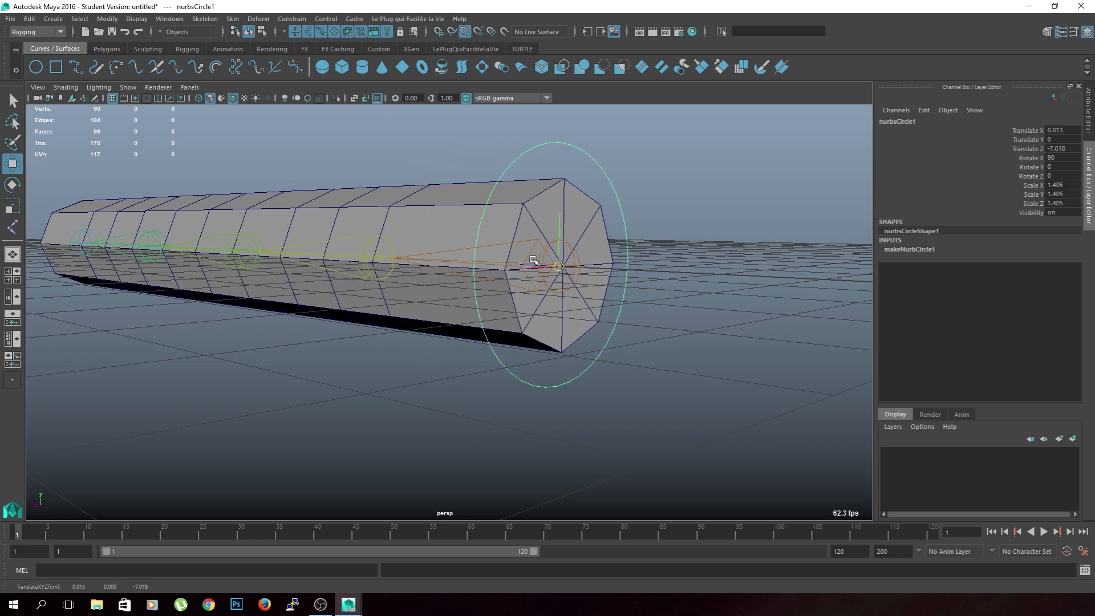
Duplicate the circle and snap the copy onto the second joint, at Translate Z -3.771.
{"action": "left_click_drag", "start_coordinate": [690, 288], "coordinate": [706, 261], "text": "alt"}
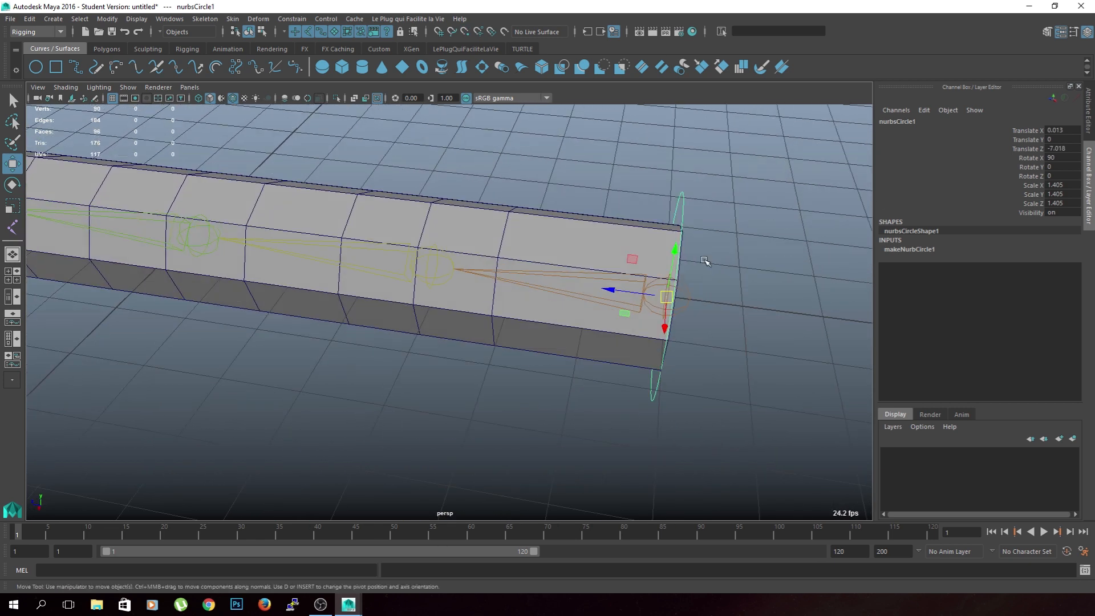
{"action": "left_click_drag", "start_coordinate": [550, 345], "coordinate": [516, 342], "text": "alt"}
{"action": "key", "text": "ctrl+d"}
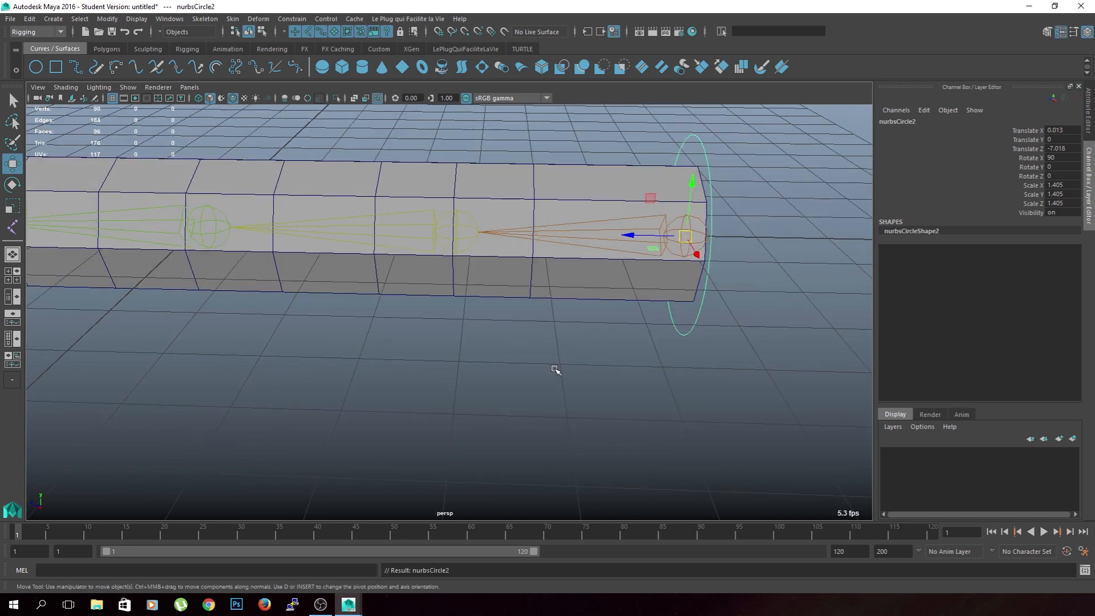
{"action": "key", "text": "v"}
{"action": "left_click_drag", "start_coordinate": [686, 236], "coordinate": [443, 238]}
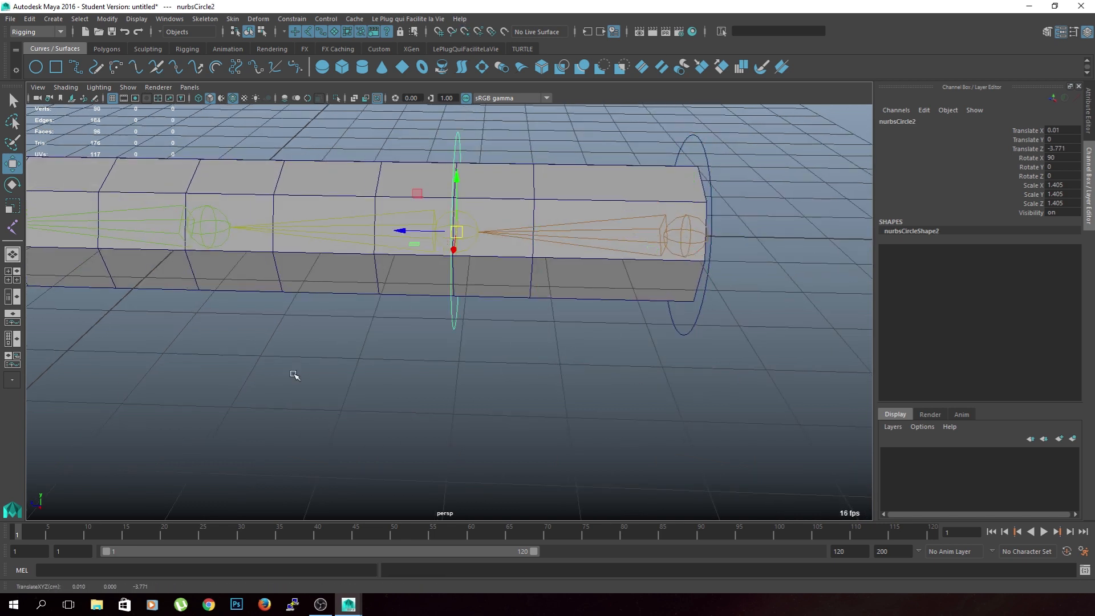
Duplicate the circle twice more, snapping the copies onto the third and fourth joints at Translate Z -0.143 and 3.637.
{"action": "middle_click_drag", "start_coordinate": [354, 351], "coordinate": [488, 318], "text": "alt"}
{"action": "key", "text": "shift+d"}
{"action": "left_click_drag", "start_coordinate": [368, 227], "coordinate": [342, 227]}
{"action": "middle_click_drag", "start_coordinate": [323, 324], "coordinate": [581, 339], "text": "alt"}
{"action": "key", "text": "shift+d"}
{"action": "key", "text": "v"}
{"action": "left_click_drag", "start_coordinate": [391, 236], "coordinate": [385, 238]}
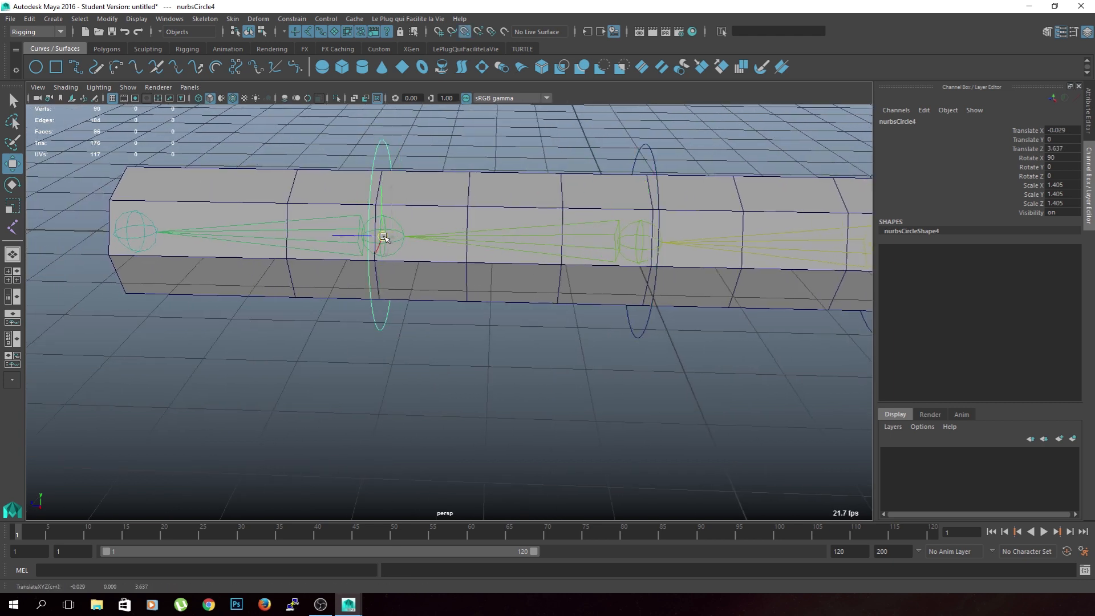
Examine the placement of the four circles around the cylinder's joints, with nothing selected.
{"action": "middle_click_drag", "start_coordinate": [398, 326], "coordinate": [541, 346], "text": "alt"}
{"action": "scroll", "coordinate": [541, 346], "scroll_direction": "down", "scroll_amount": 2}
{"action": "mouse_move", "coordinate": [610, 363]}
{"action": "left_mouse_down", "text": "alt"}
{"action": "mouse_move", "coordinate": [583, 348]}
{"action": "mouse_move", "coordinate": [608, 361]}
{"action": "left_mouse_up", "text": "alt"}
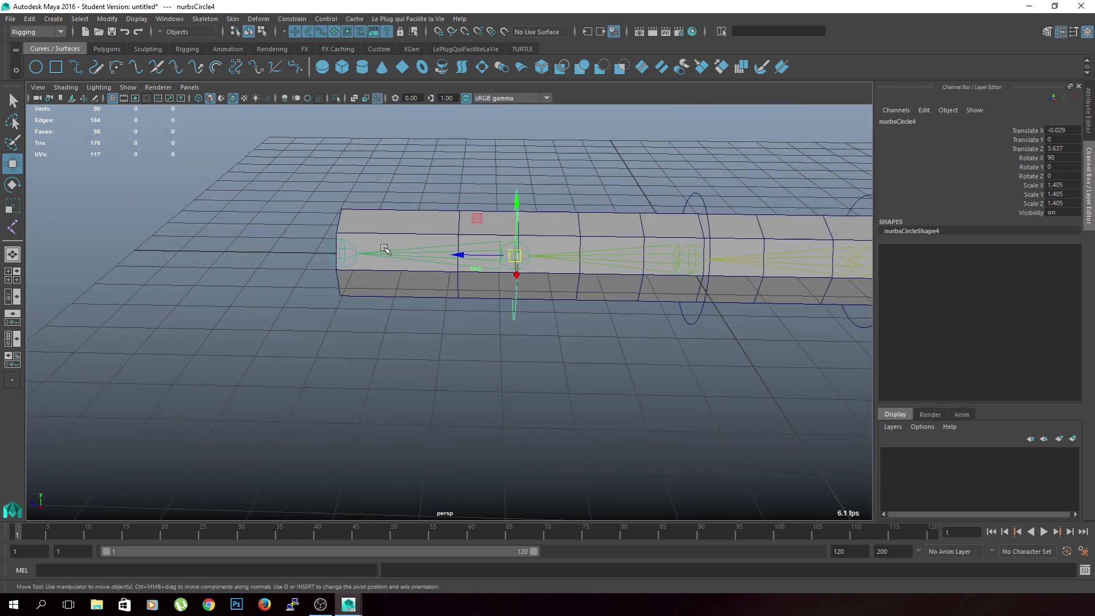
{"action": "middle_click_drag", "start_coordinate": [620, 335], "coordinate": [399, 328], "text": "alt"}
{"action": "left_click_drag", "start_coordinate": [523, 325], "coordinate": [491, 364], "text": "alt"}
{"action": "left_click", "coordinate": [424, 348]}
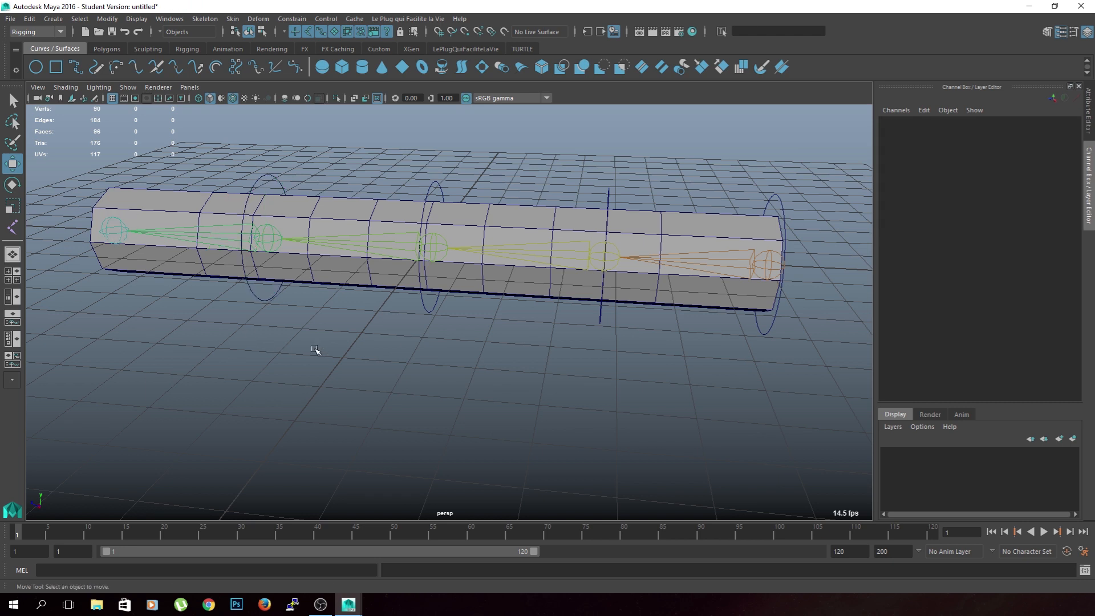
{"action": "scroll", "coordinate": [465, 321], "scroll_direction": "down", "scroll_amount": 1}
{"action": "left_click_drag", "start_coordinate": [466, 323], "coordinate": [604, 335], "text": "alt"}
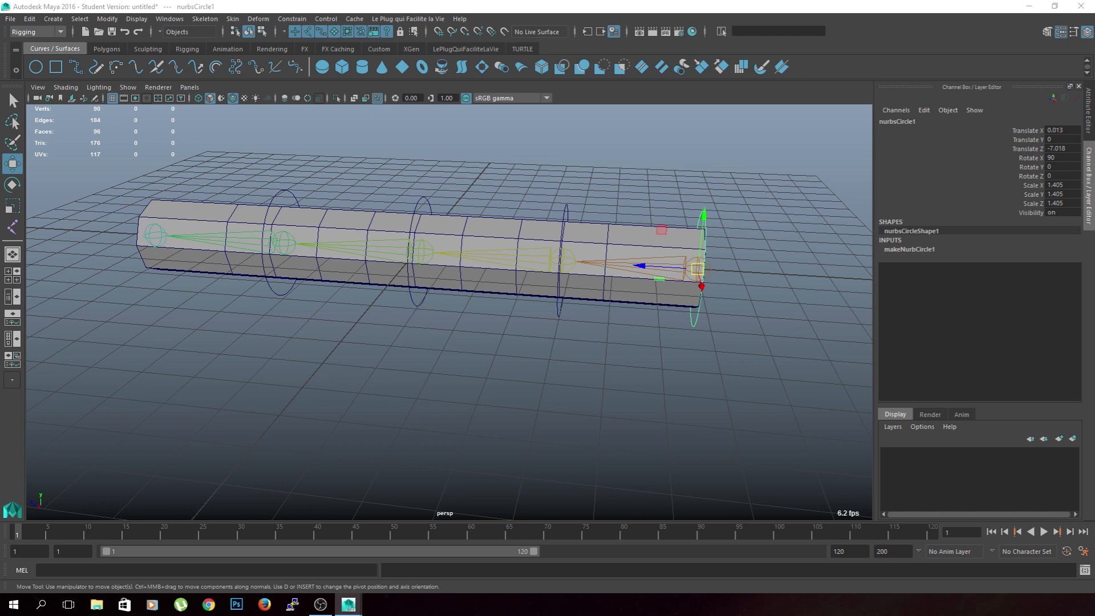
Show the Outliner and rename the root joint's circle CTlBone1 and the second joint's circle CTlBone2.
{"action": "left_click_drag", "start_coordinate": [1094, 91], "coordinate": [770, 81]}
{"action": "key", "text": "Return"}
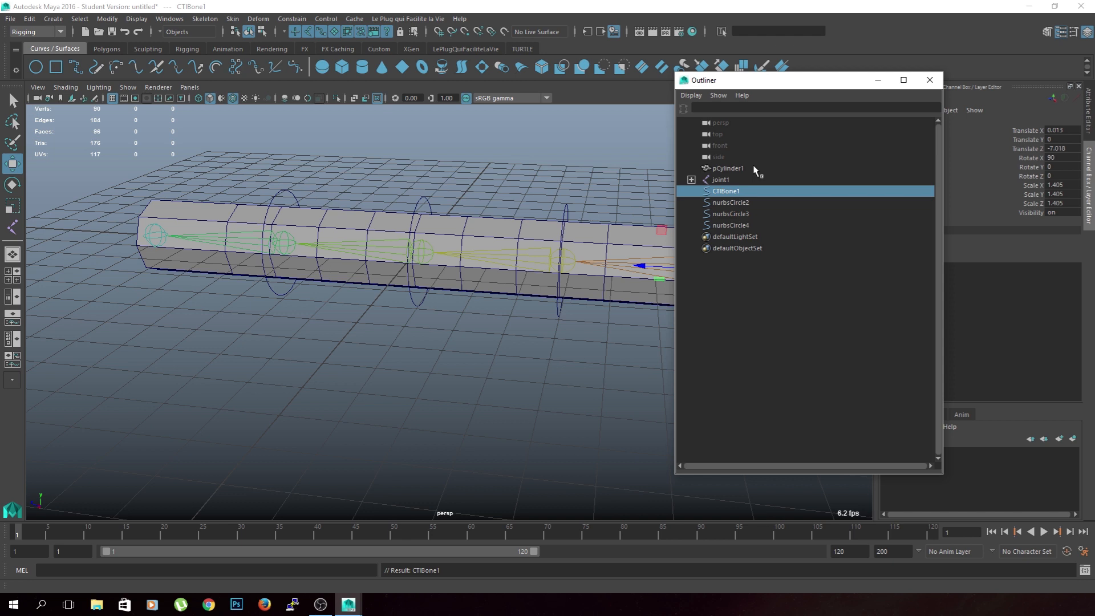
{"action": "double_click", "coordinate": [744, 191]}
{"action": "key", "text": "ctrl+c"}
{"action": "double_click", "coordinate": [745, 205]}
{"action": "key", "text": "ctrl+v"}
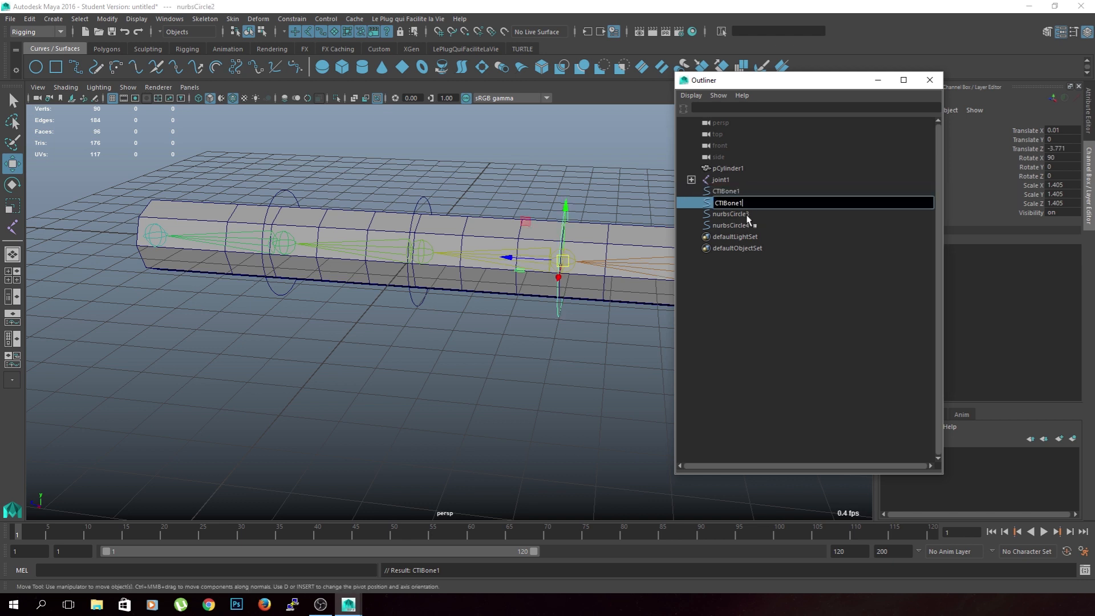
{"action": "key", "text": "Return"}
Rename the circle at the third joint CTlBone3, reusing the copied name.
{"action": "left_click", "coordinate": [746, 214]}
{"action": "left_click", "coordinate": [767, 226]}
{"action": "double_click", "coordinate": [741, 215]}
{"action": "key", "text": "ctrl+v"}
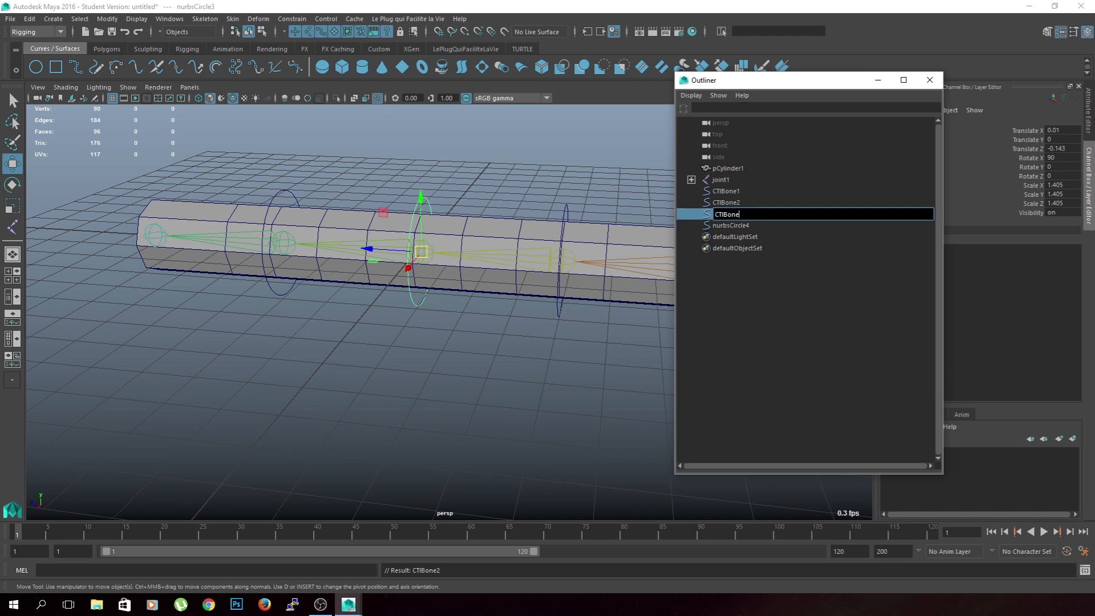
{"action": "key", "text": "Return"}
Rename the circle at the fourth joint CTlBone4, move the Outliner out of the way and clear the selection.
{"action": "double_click", "coordinate": [761, 225]}
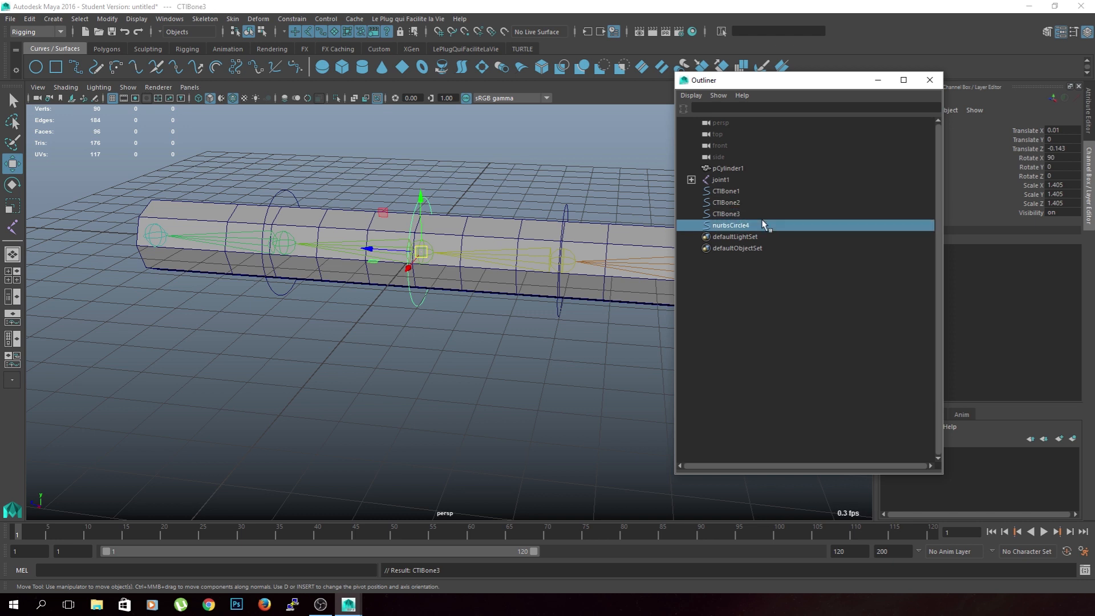
{"action": "key", "text": "BackSpace"}
{"action": "key", "text": "BackSpace"}
{"action": "key", "text": "BackSpace"}
{"action": "key", "text": "BackSpace"}
{"action": "key", "text": "BackSpace"}
{"action": "key", "text": "BackSpace"}
{"action": "key", "text": "BackSpace"}
{"action": "key", "text": "BackSpace"}
{"action": "key", "text": "ctrl+v"}
{"action": "key", "text": "BackSpace"}
{"action": "type", "text": "4"}
{"action": "key", "text": "Return"}
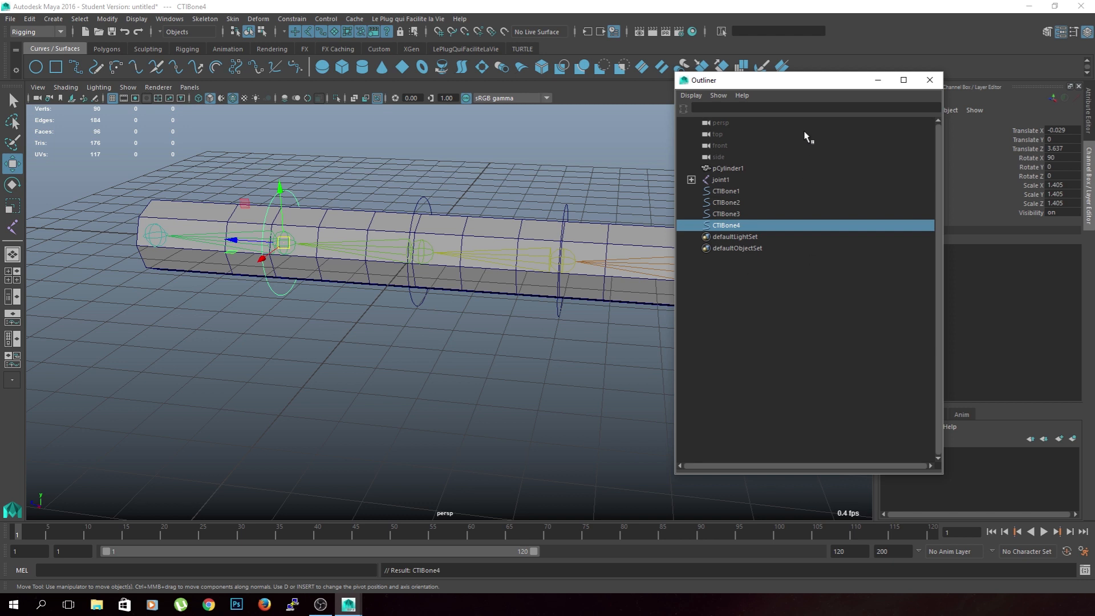
{"action": "left_click_drag", "start_coordinate": [789, 85], "coordinate": [1094, 84]}
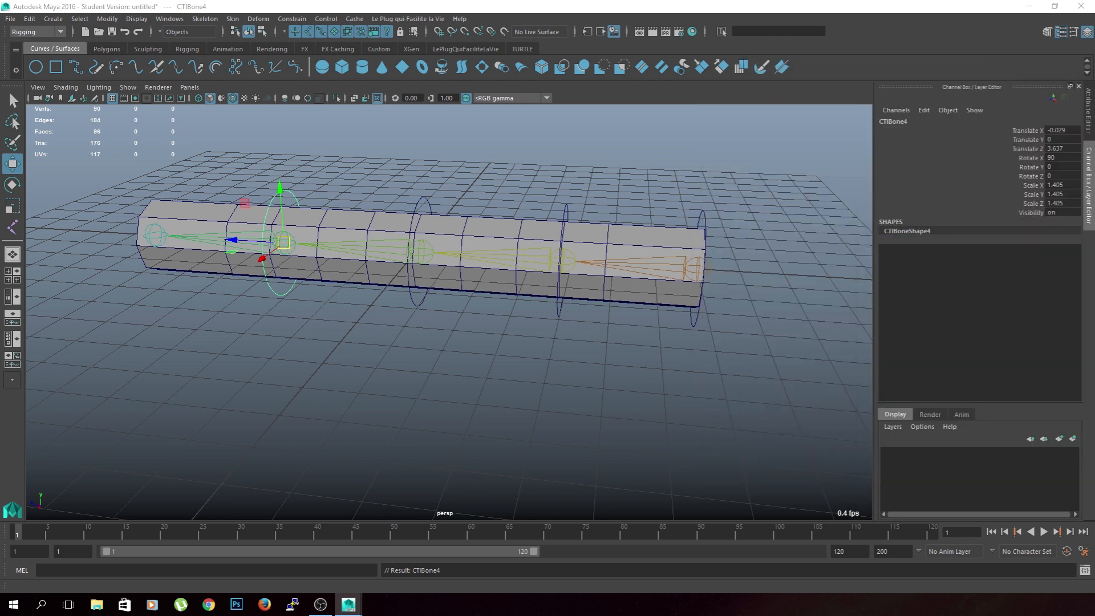
{"action": "left_click", "coordinate": [831, 267]}
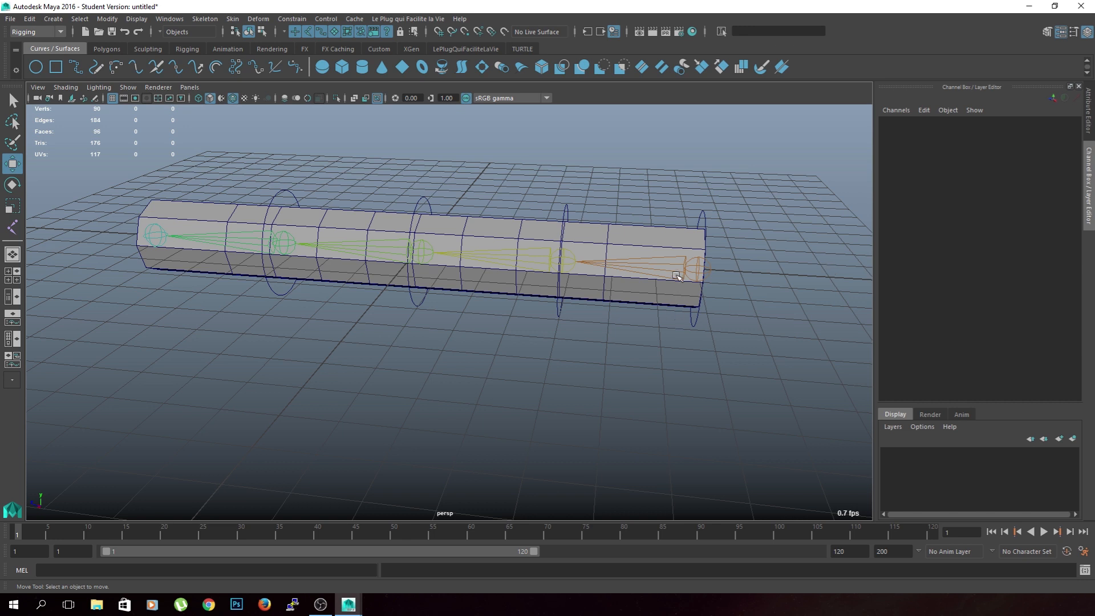
Try rotating the root joint with the Rotate tool, and undo the rotation.
{"action": "left_click", "coordinate": [679, 277]}
{"action": "key", "text": "e"}
{"action": "mouse_move", "coordinate": [663, 228]}
{"action": "left_mouse_down"}
{"action": "mouse_move", "coordinate": [636, 266]}
{"action": "mouse_move", "coordinate": [651, 232]}
{"action": "left_mouse_up"}
{"action": "key", "text": "ctrl+z"}
Parent the root joint under its circle controller CTlBone1.
{"action": "left_click", "coordinate": [750, 183]}
{"action": "left_click", "coordinate": [704, 220]}
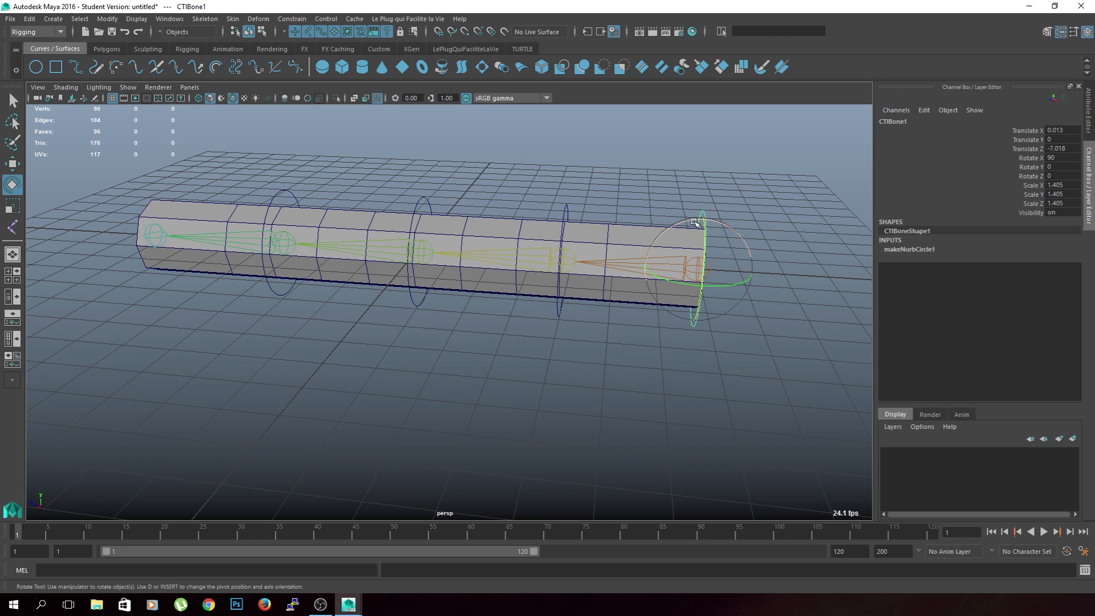
{"action": "left_click", "coordinate": [689, 261]}
{"action": "left_click", "coordinate": [689, 261]}
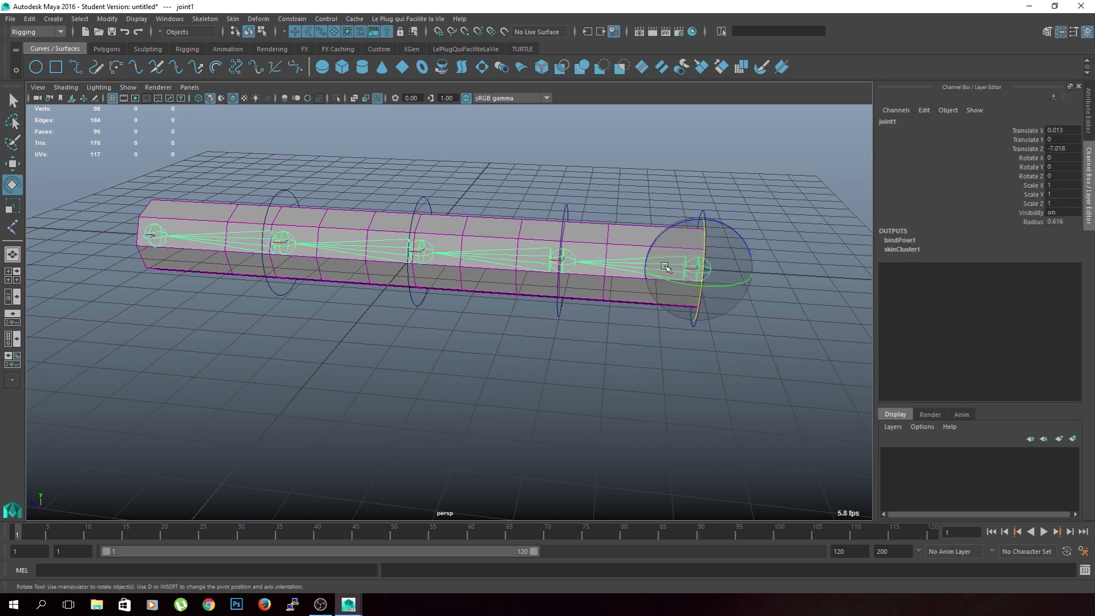
{"action": "left_click", "coordinate": [705, 212]}
{"action": "key", "text": "Up"}
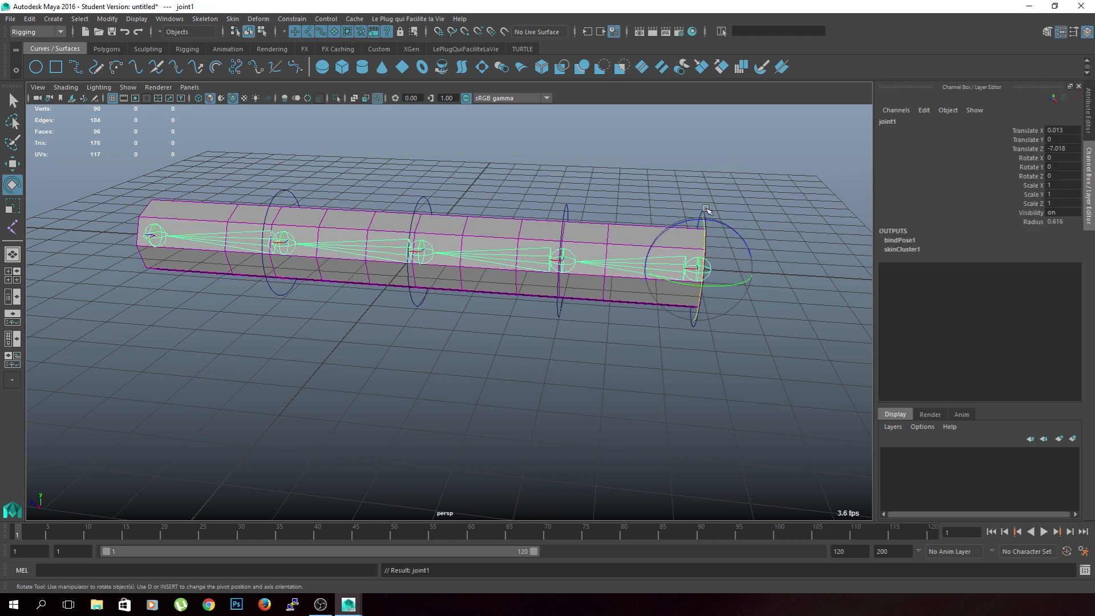
Test-rotate CTlBone1 about X to swing the joint chain, undo the rotation and clear the selection.
{"action": "left_click", "coordinate": [705, 209]}
{"action": "left_click_drag", "start_coordinate": [706, 210], "coordinate": [687, 184]}
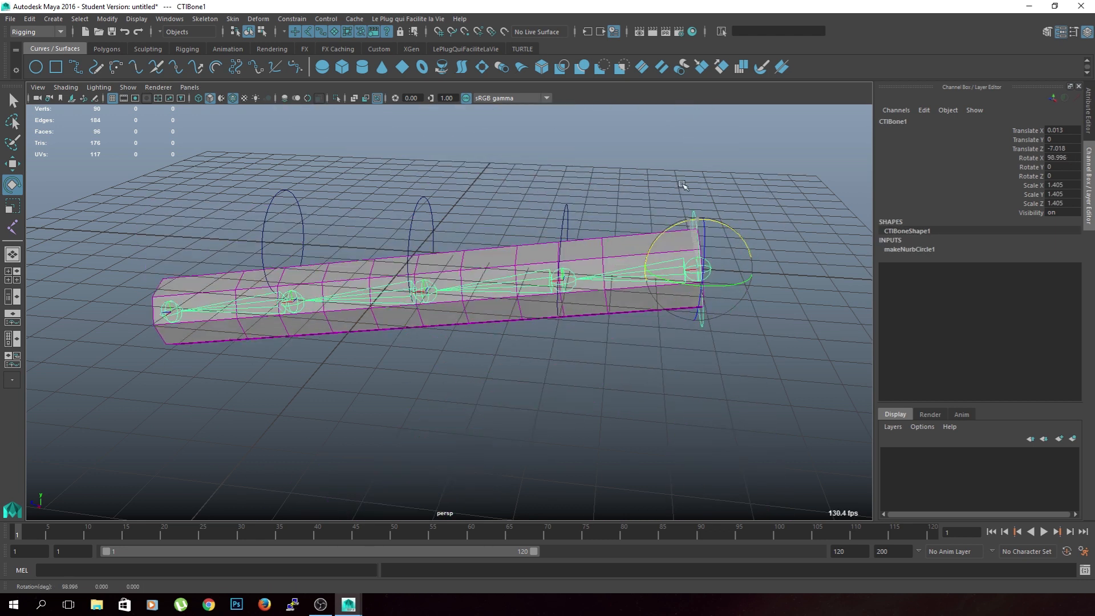
{"action": "key", "text": "ctrl+z"}
{"action": "left_click", "coordinate": [688, 186]}
Try to parent the second joint under its circle controller CTlBone2, and clear the selection.
{"action": "left_click", "coordinate": [546, 265]}
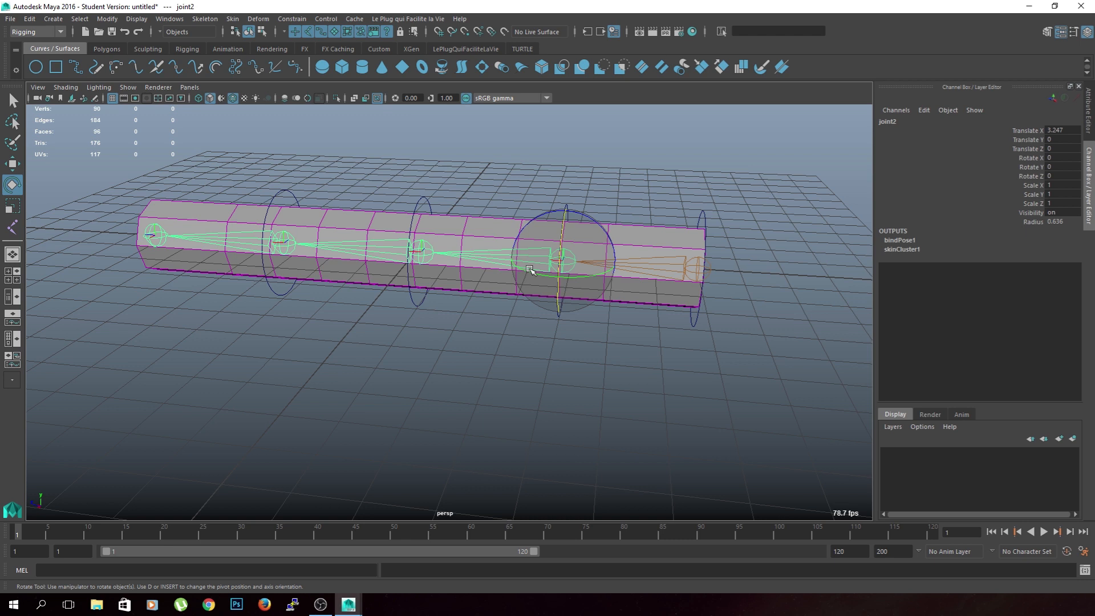
{"action": "left_click", "coordinate": [571, 203]}
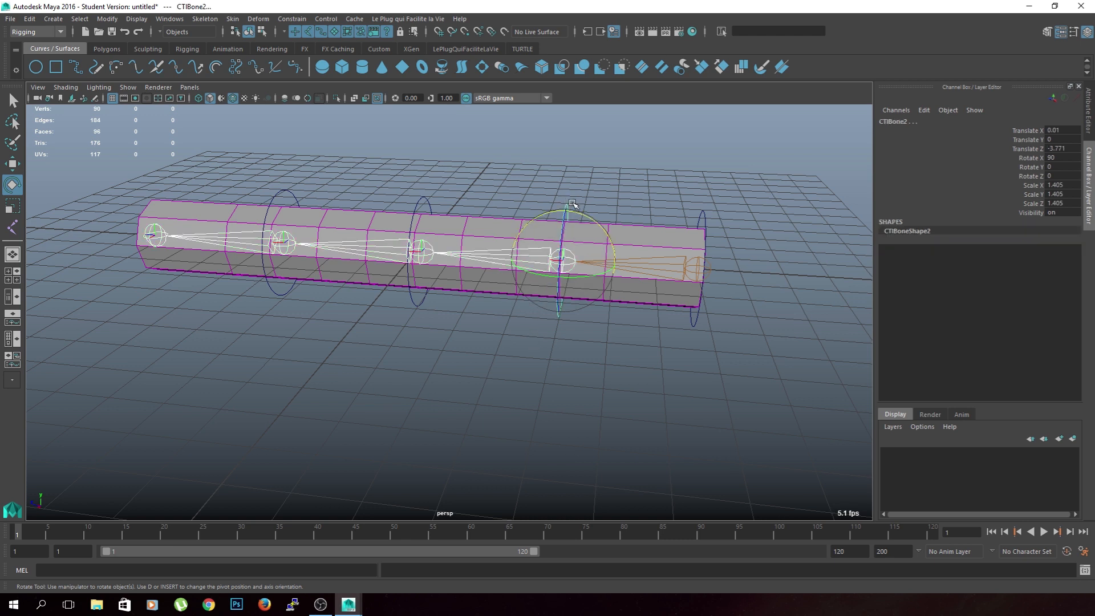
{"action": "key", "text": "p"}
{"action": "left_click", "coordinate": [605, 197]}
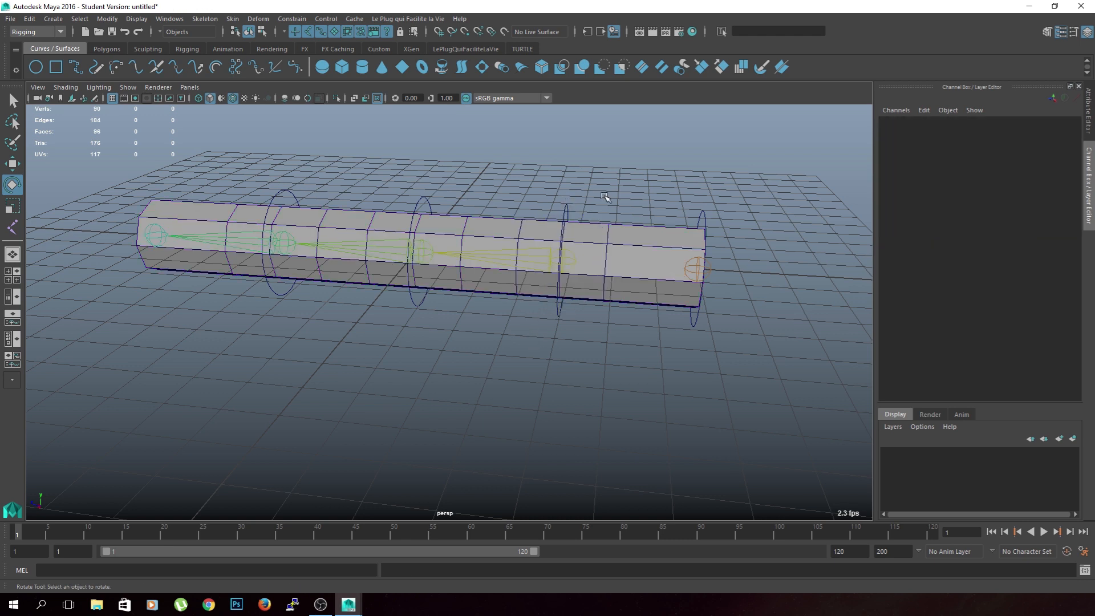
Inspect the link between the root and second joints, and undo the parenting of the second joint under CTlBone2.
{"action": "scroll", "coordinate": [591, 294], "scroll_direction": "up", "scroll_amount": 3}
{"action": "middle_click_drag", "start_coordinate": [635, 241], "coordinate": [596, 240], "text": "alt"}
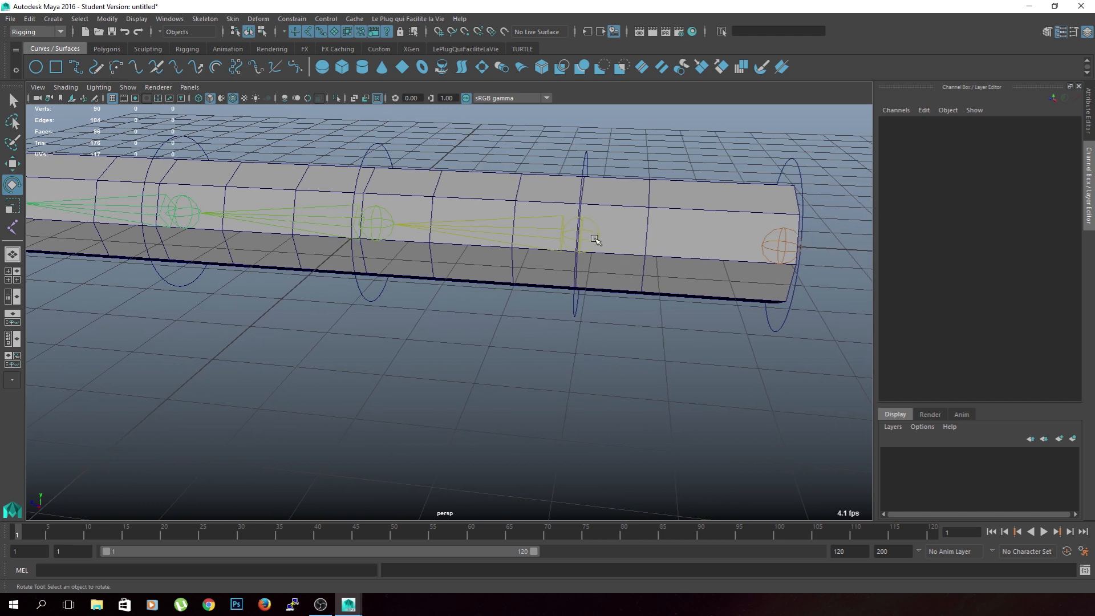
{"action": "left_click", "coordinate": [592, 239]}
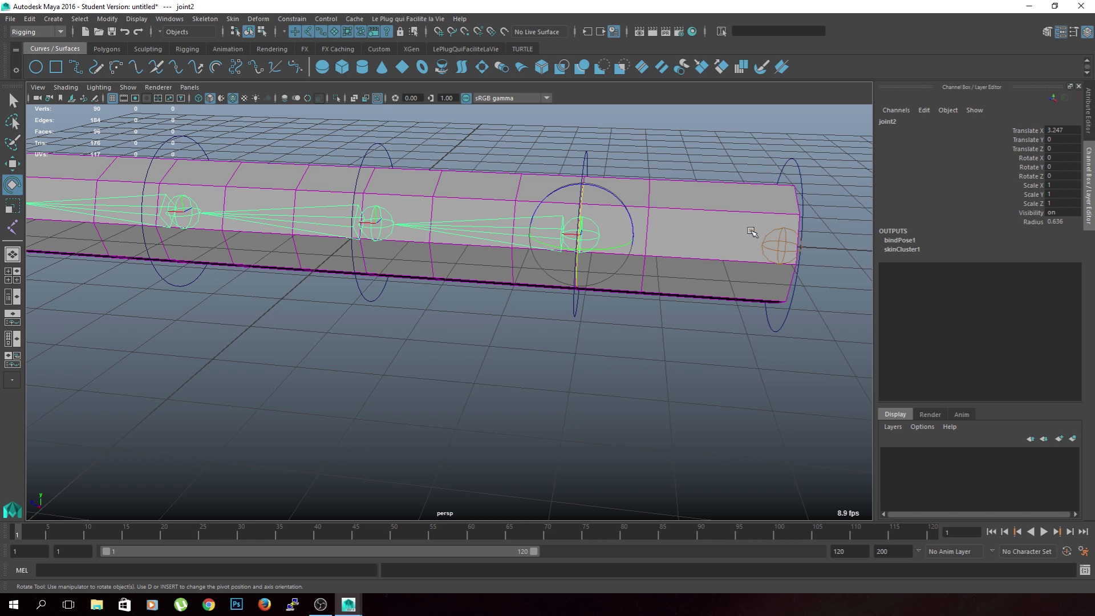
{"action": "left_click", "coordinate": [722, 345]}
{"action": "left_click", "coordinate": [562, 241]}
{"action": "key", "text": "ctrl+z"}
{"action": "key", "text": "ctrl+z"}
{"action": "key", "text": "ctrl+z"}
{"action": "key", "text": "ctrl+z"}
{"action": "key", "text": "ctrl+z"}
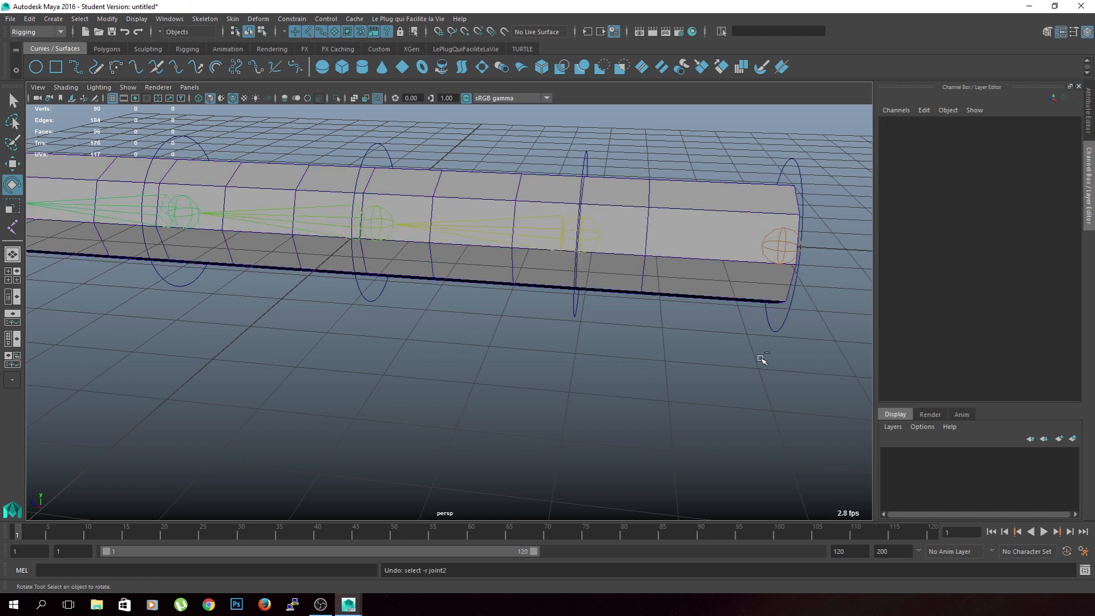
{"action": "left_click", "coordinate": [745, 364]}
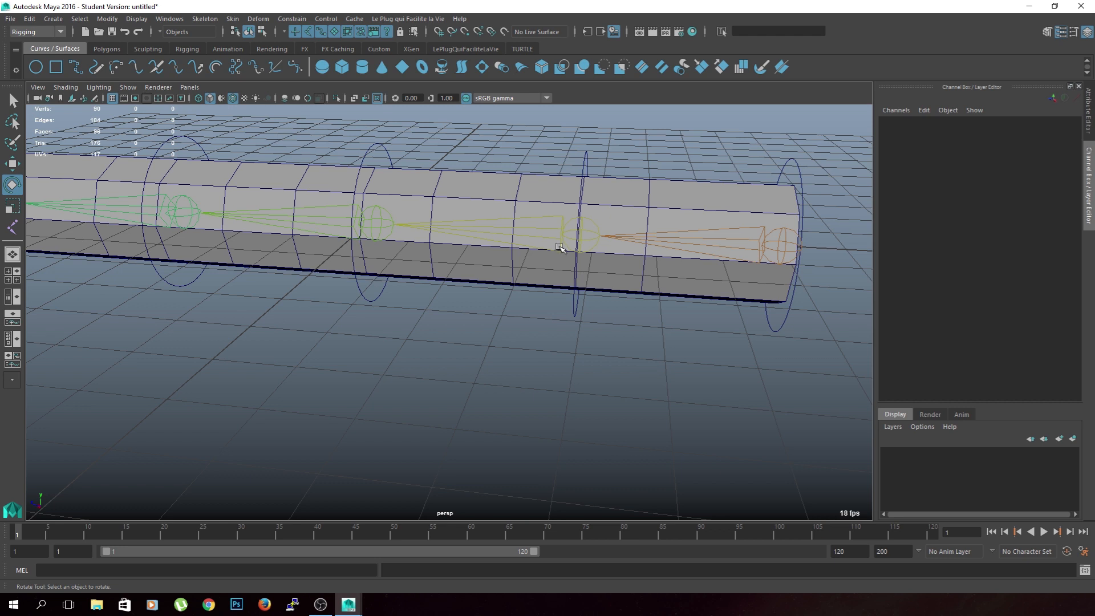
{"action": "left_click", "coordinate": [552, 242]}
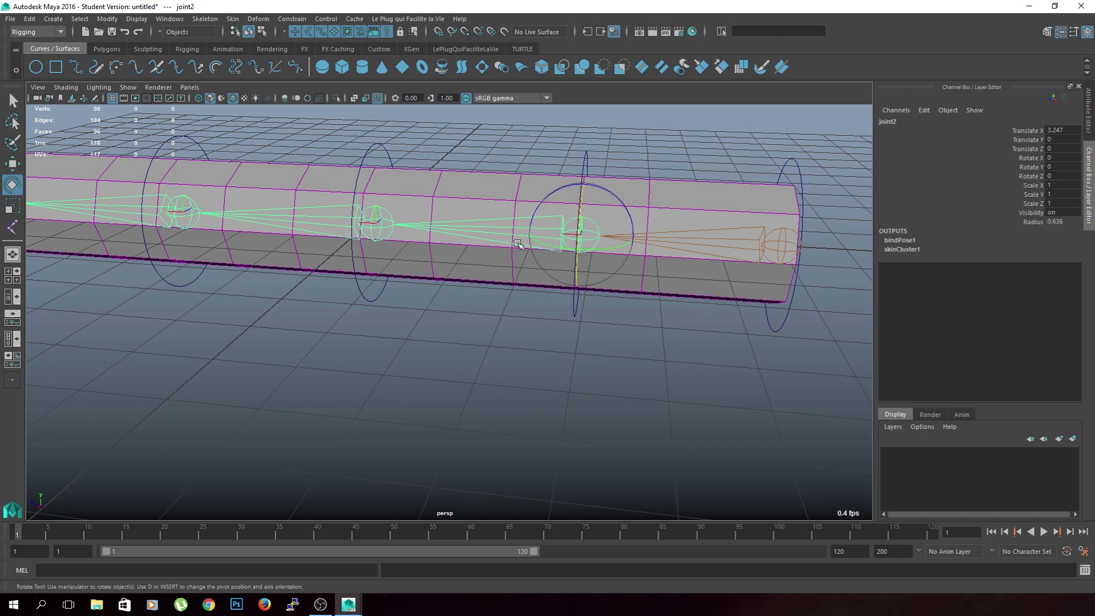
{"action": "left_click", "coordinate": [574, 313]}
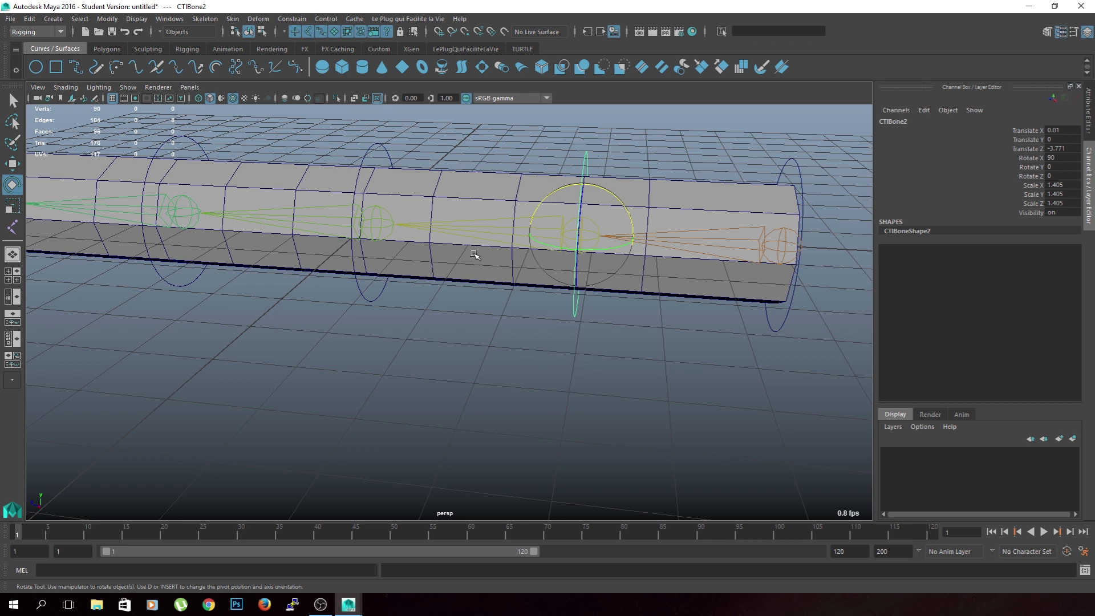
{"action": "left_click", "coordinate": [291, 18]}
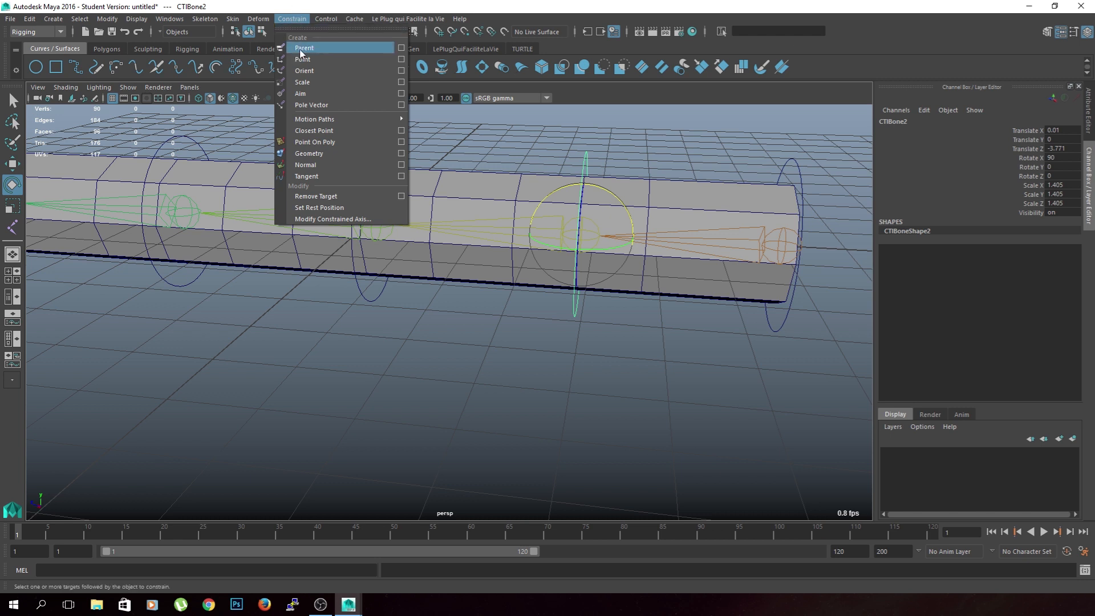
{"action": "left_click", "coordinate": [401, 356]}
{"action": "left_click_drag", "start_coordinate": [452, 318], "coordinate": [555, 237], "text": "alt"}
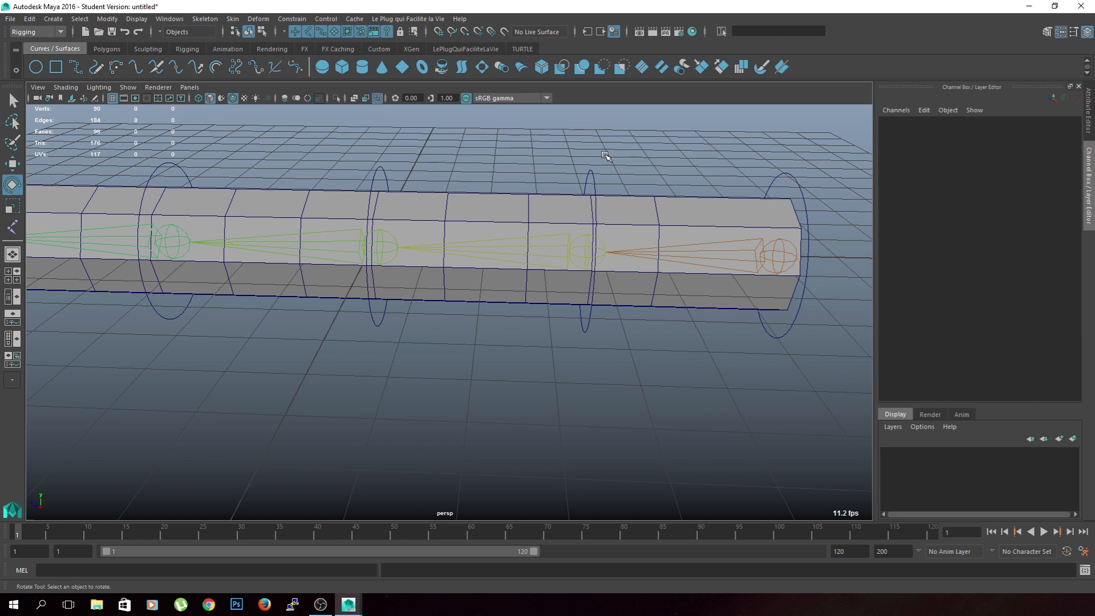
Apply a Parent constraint from CTlBone2 to the second joint and clear the selection.
{"action": "left_click", "coordinate": [590, 176]}
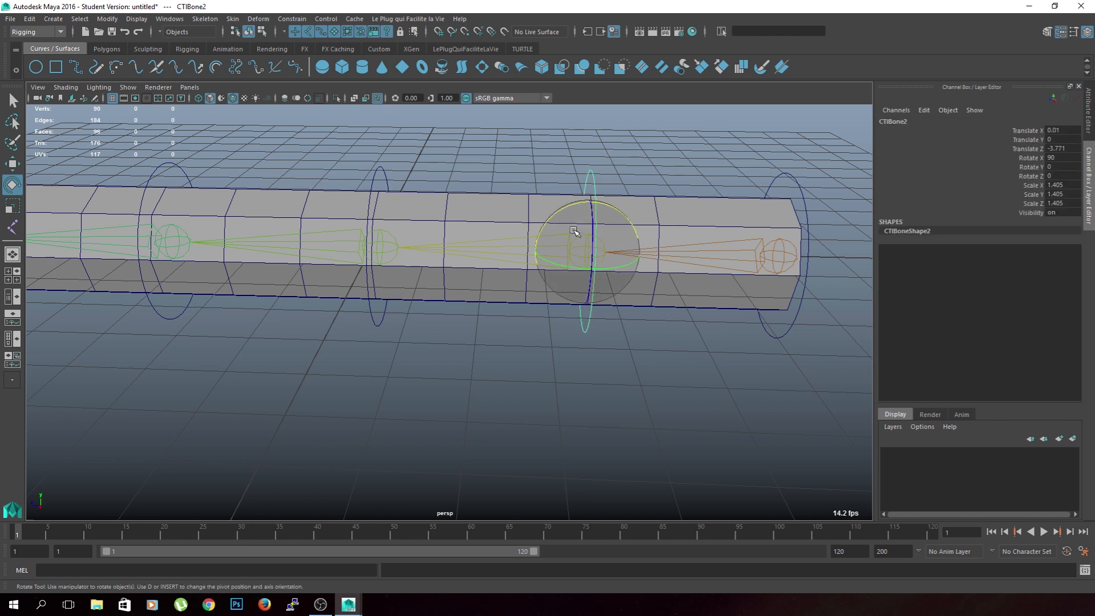
{"action": "left_click", "coordinate": [507, 242], "text": "shift"}
{"action": "left_click", "coordinate": [291, 19]}
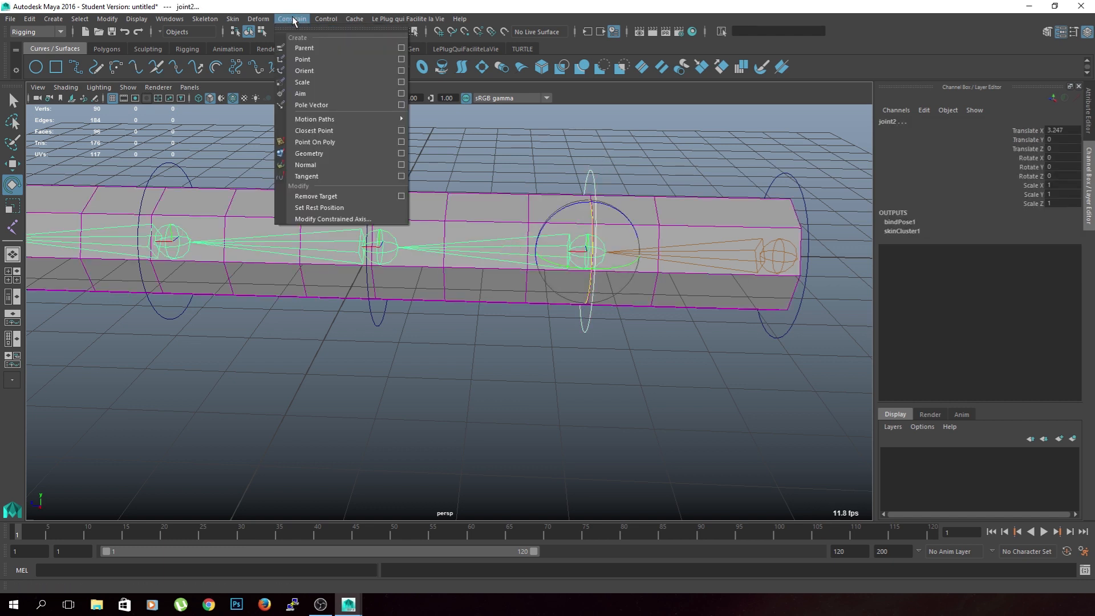
{"action": "left_click", "coordinate": [326, 48]}
{"action": "left_click_drag", "start_coordinate": [457, 320], "coordinate": [505, 348], "text": "alt"}
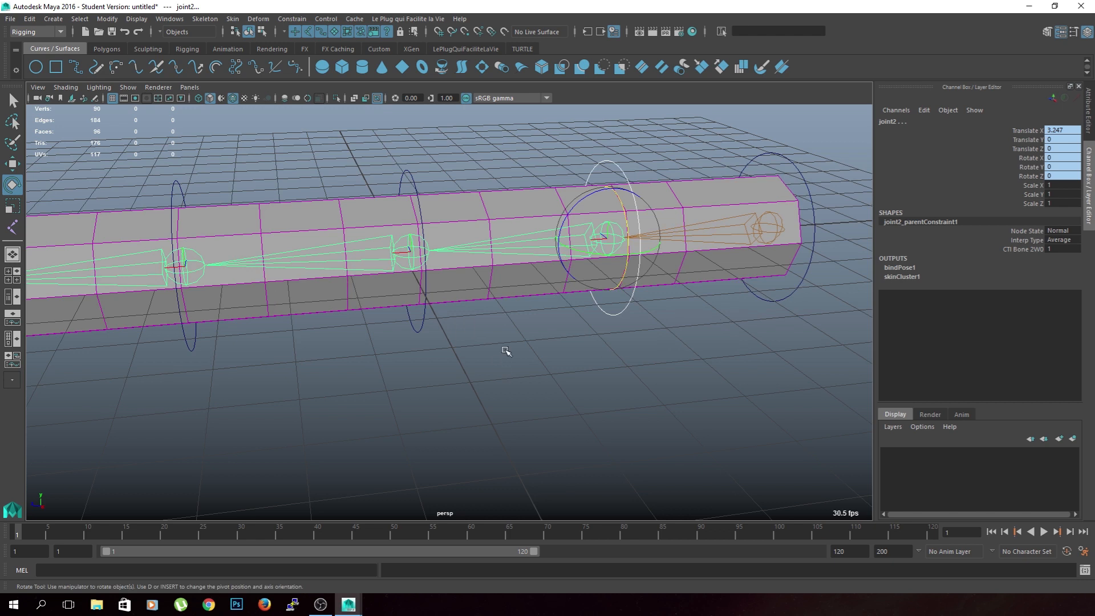
{"action": "middle_click_drag", "start_coordinate": [548, 338], "coordinate": [587, 367], "text": "alt"}
{"action": "left_click", "coordinate": [586, 367]}
Apply a Parent constraint from CTlBone3 to the third joint.
{"action": "left_click", "coordinate": [447, 172]}
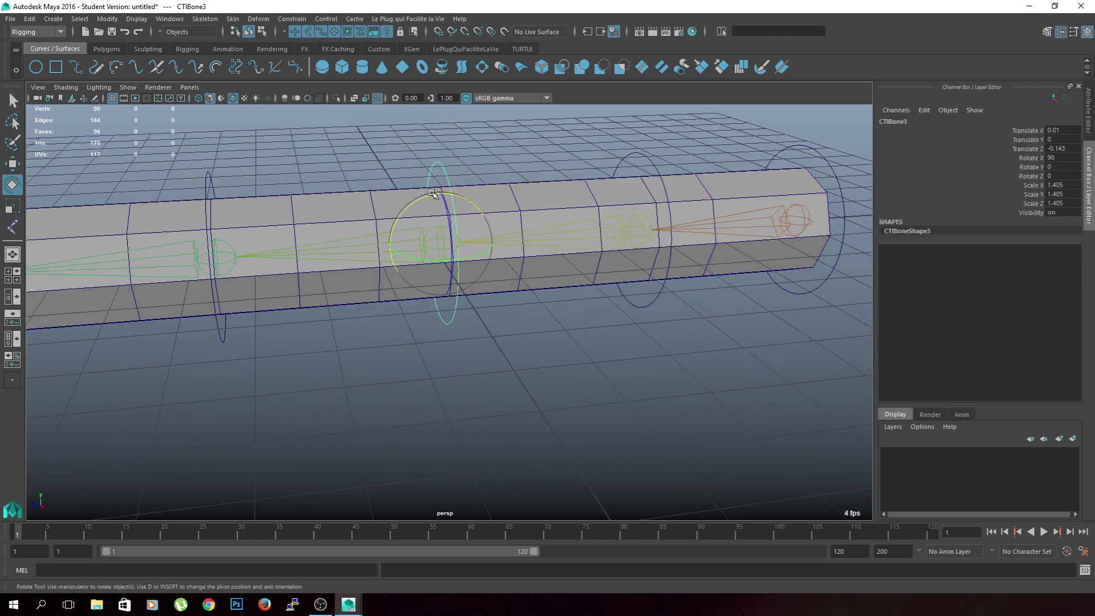
{"action": "left_click", "coordinate": [350, 241], "text": "shift"}
{"action": "left_click", "coordinate": [291, 19]}
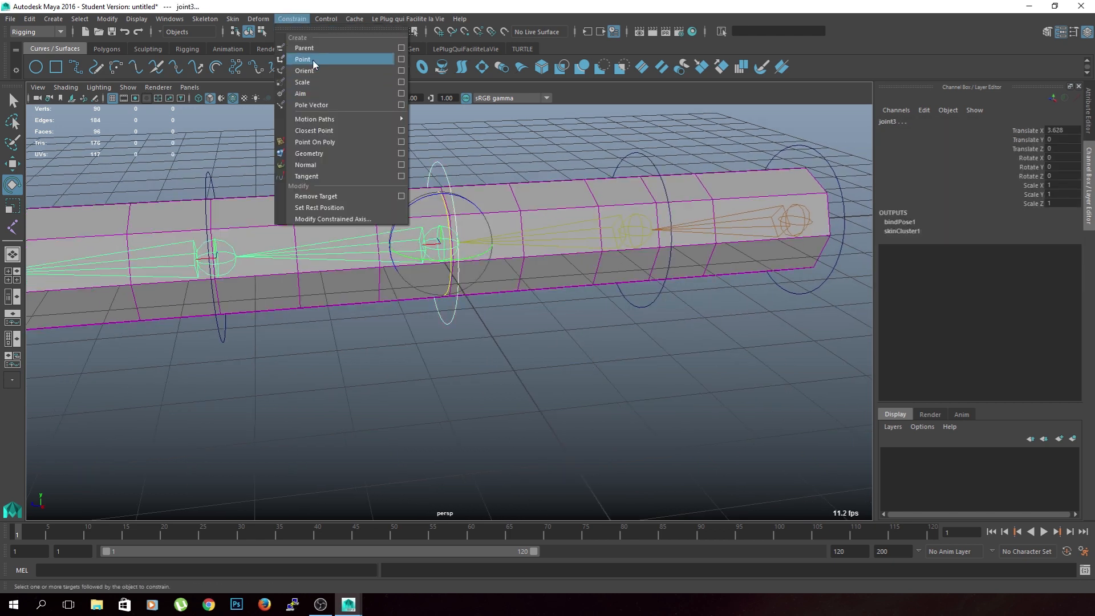
{"action": "left_click", "coordinate": [313, 50]}
Apply a Parent constraint from CTlBone4 to the fourth joint.
{"action": "middle_click_drag", "start_coordinate": [266, 181], "coordinate": [370, 155], "text": "alt"}
{"action": "left_click", "coordinate": [315, 150]}
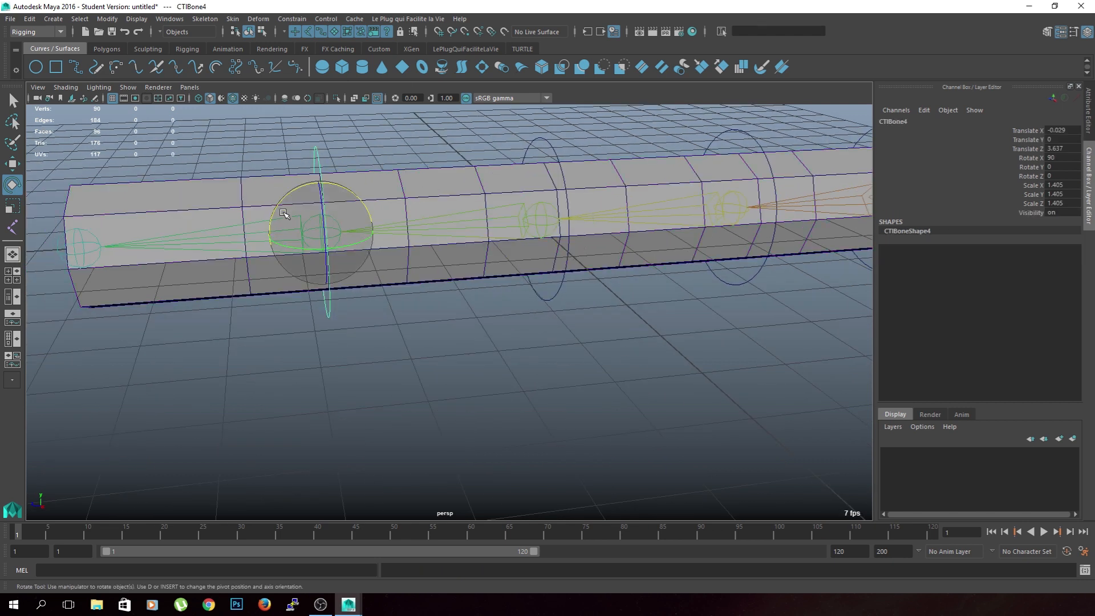
{"action": "left_click", "coordinate": [248, 229], "text": "shift"}
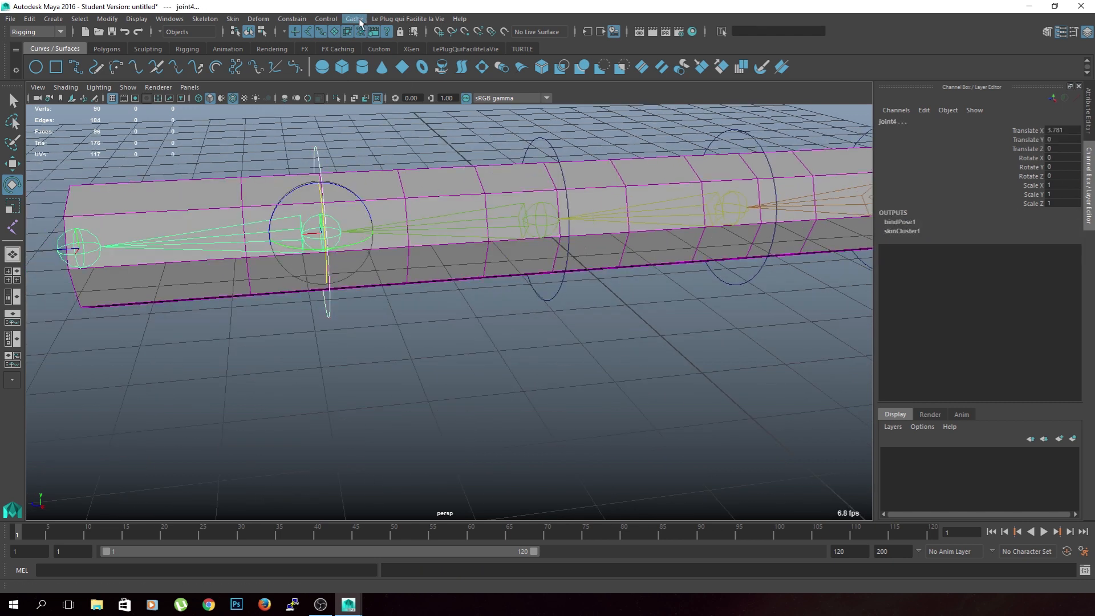
{"action": "left_click", "coordinate": [292, 19]}
{"action": "left_click", "coordinate": [309, 49]}
Test-rotate CTlBone2, CTlBone3 and CTlBone4 together about X, undo the rotation and clear the selection.
{"action": "middle_click_drag", "start_coordinate": [643, 349], "coordinate": [591, 342], "text": "alt"}
{"action": "scroll", "coordinate": [591, 342], "scroll_direction": "down", "scroll_amount": 2}
{"action": "left_click_drag", "start_coordinate": [592, 342], "coordinate": [544, 331], "text": "alt"}
{"action": "left_click_drag", "start_coordinate": [675, 150], "coordinate": [297, 188]}
{"action": "key", "text": "ctrl+z"}
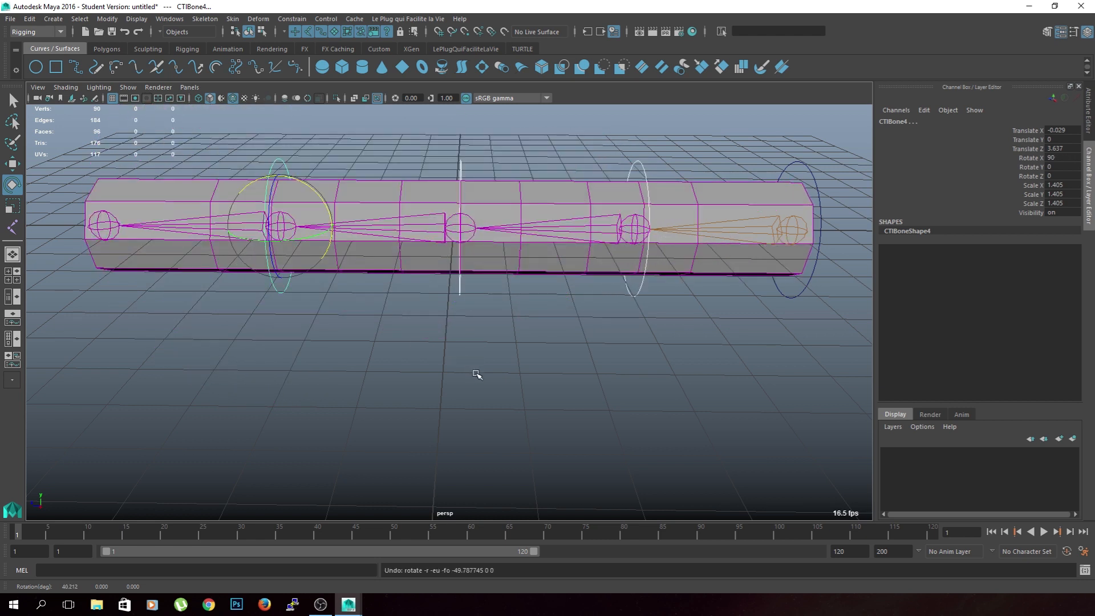
{"action": "left_click", "coordinate": [477, 375]}
{"action": "middle_click_drag", "start_coordinate": [516, 346], "coordinate": [456, 367], "text": "alt"}
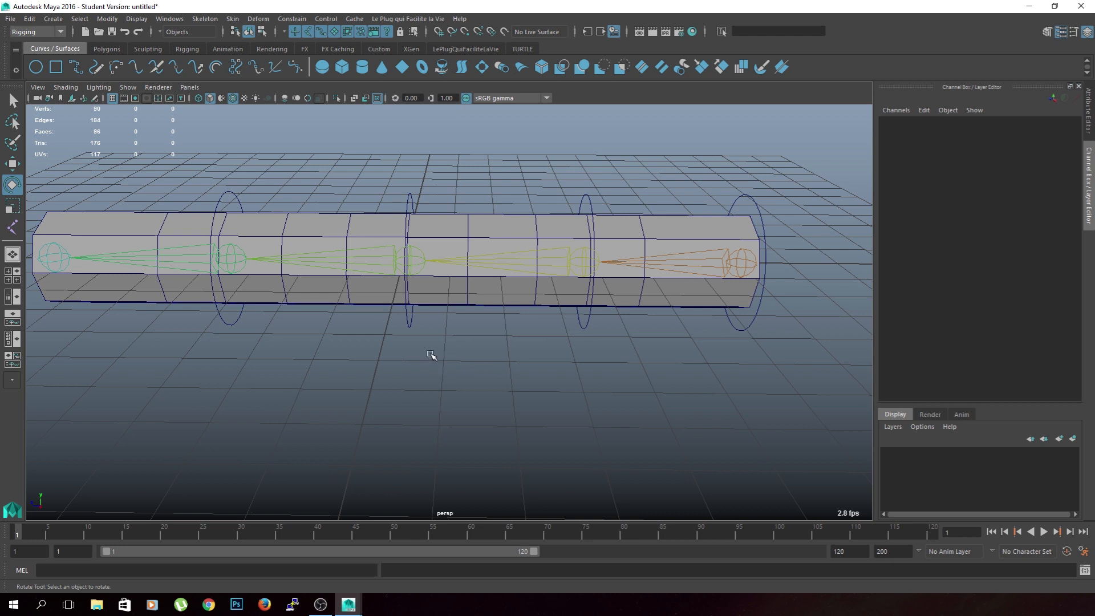
Parent CTlBone2 under CTlBone1, and CTlBone3 under CTlBone2.
{"action": "left_click", "coordinate": [586, 198]}
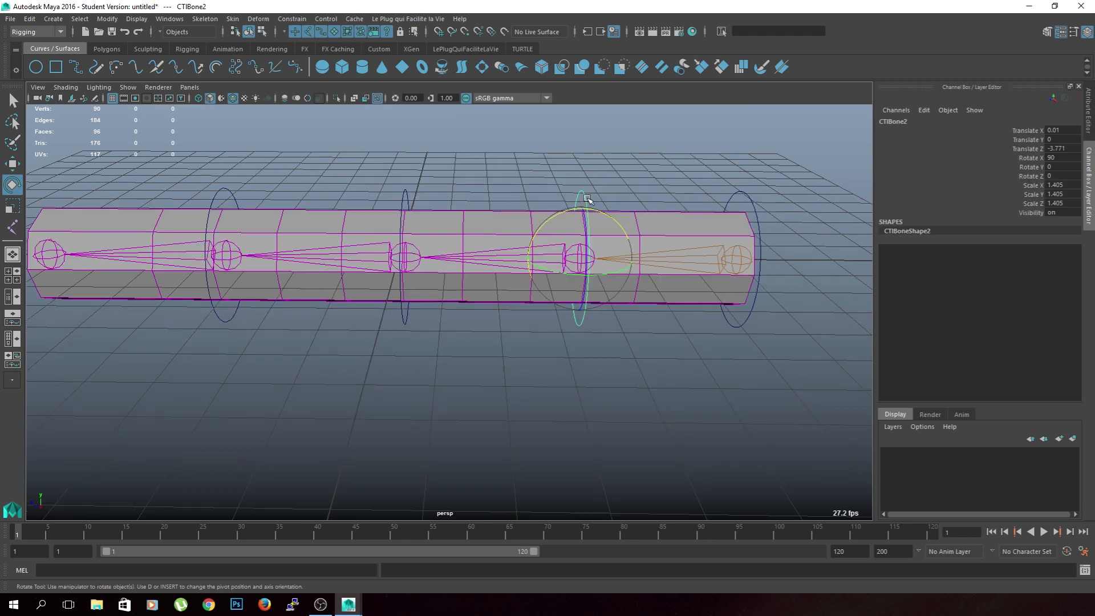
{"action": "left_click", "coordinate": [748, 195]}
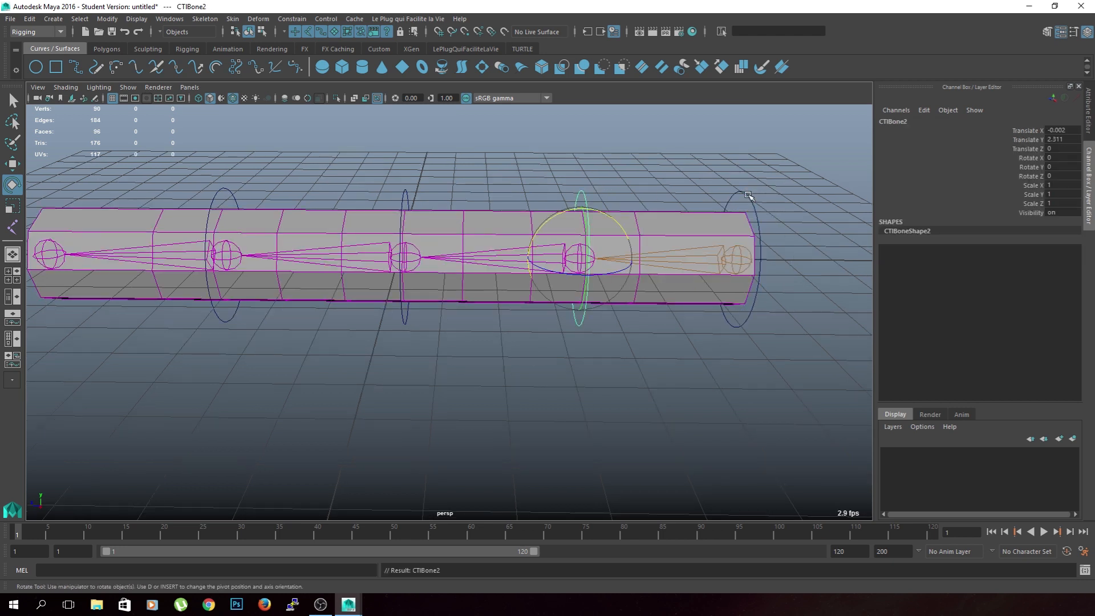
{"action": "left_click", "coordinate": [404, 195]}
{"action": "left_click", "coordinate": [581, 191]}
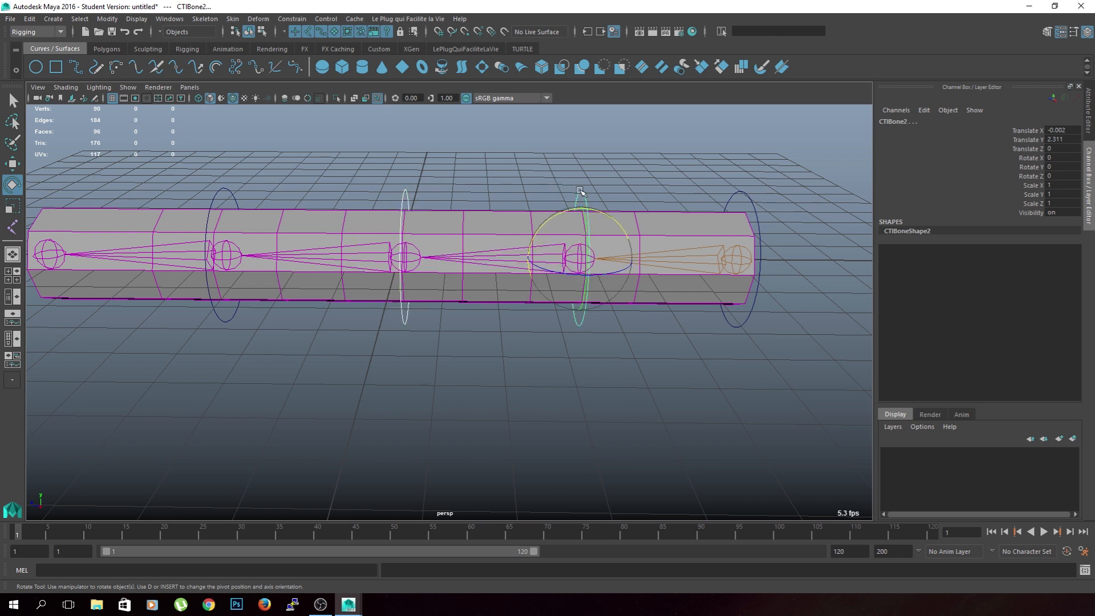
Parent CTlBone4 under CTlBone3 to complete the controller hierarchy.
{"action": "left_click", "coordinate": [225, 191]}
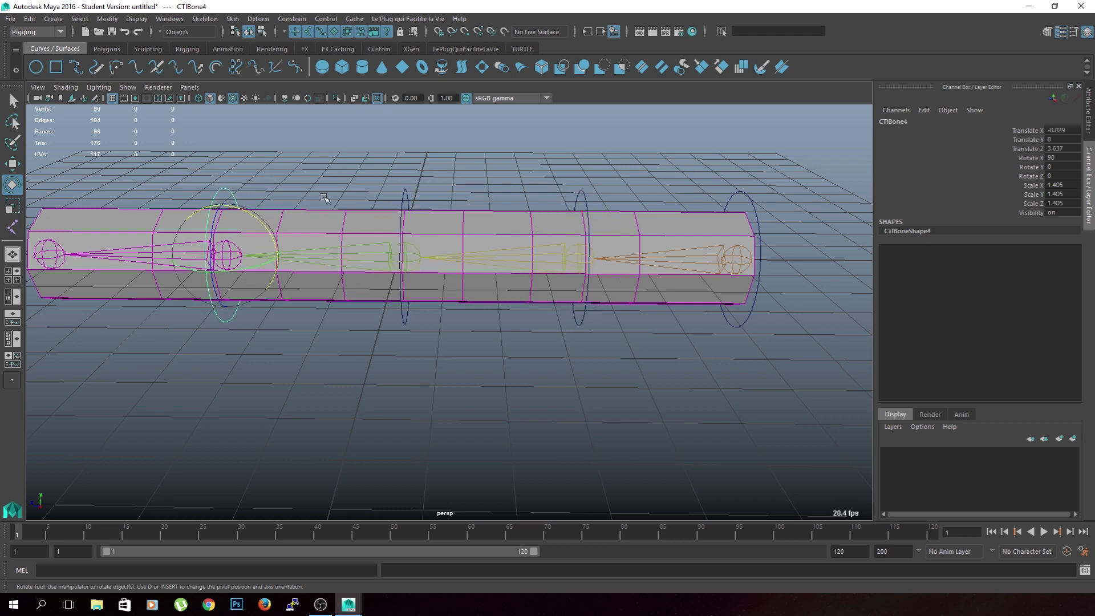
{"action": "left_click", "coordinate": [404, 195]}
{"action": "key", "text": "p"}
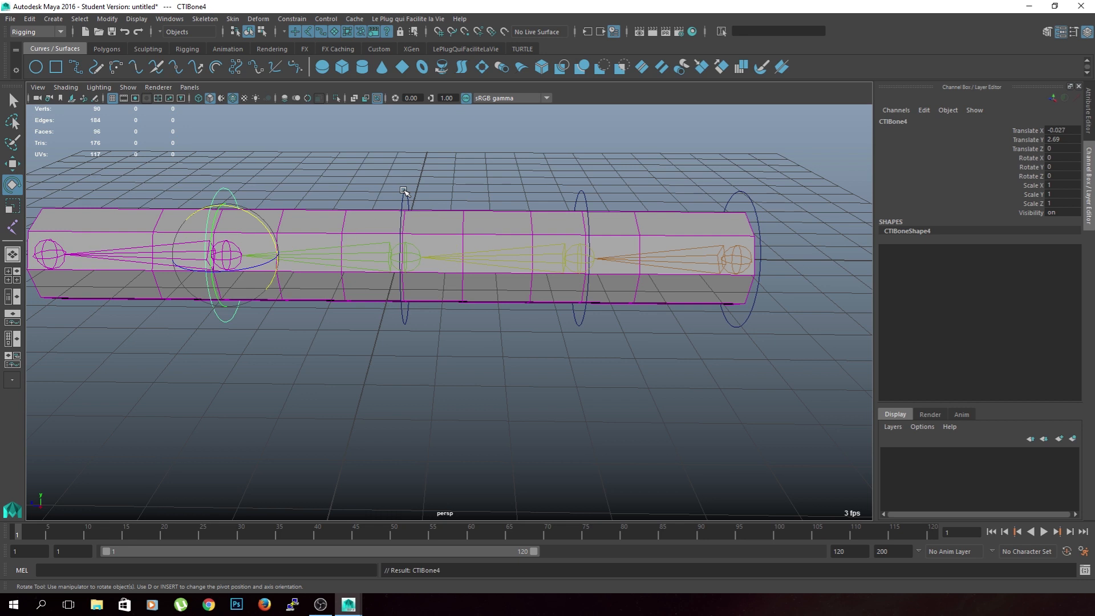
Test-rotate the circle controllers to bend the cylinder, undo the rotation and clear the selection.
{"action": "left_click", "coordinate": [692, 166]}
{"action": "left_click_drag", "start_coordinate": [692, 165], "coordinate": [270, 193], "text": "alt"}
{"action": "key", "text": "ctrl+z"}
{"action": "left_click", "coordinate": [511, 374]}
{"action": "left_click_drag", "start_coordinate": [514, 373], "coordinate": [484, 354], "text": "alt"}
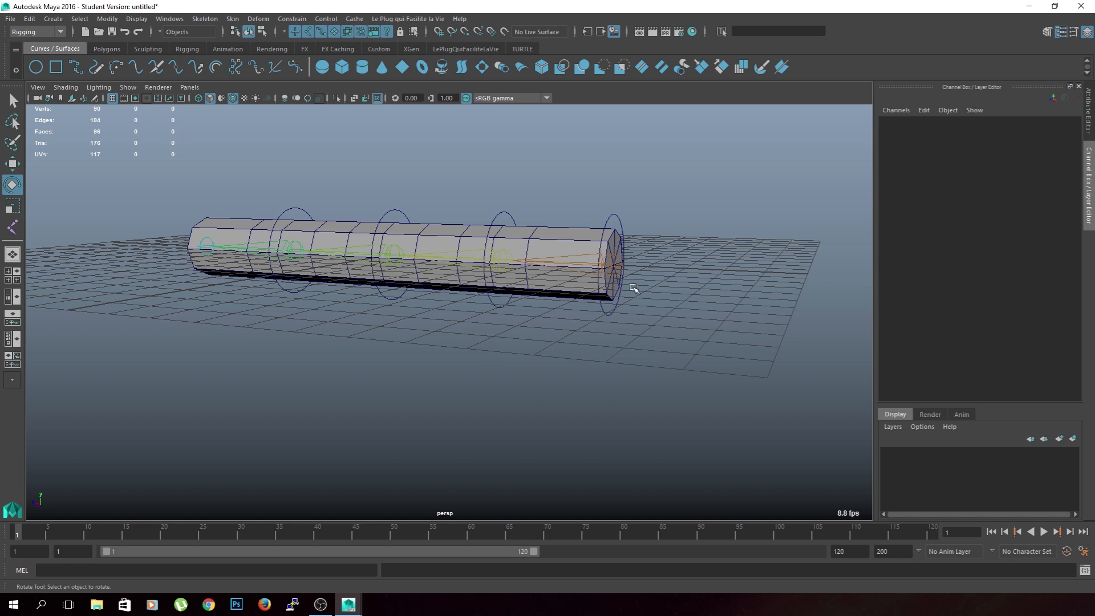
Group CTlBone1 with its whole hierarchy, and show the Outliner beside the model.
{"action": "left_click", "coordinate": [608, 214]}
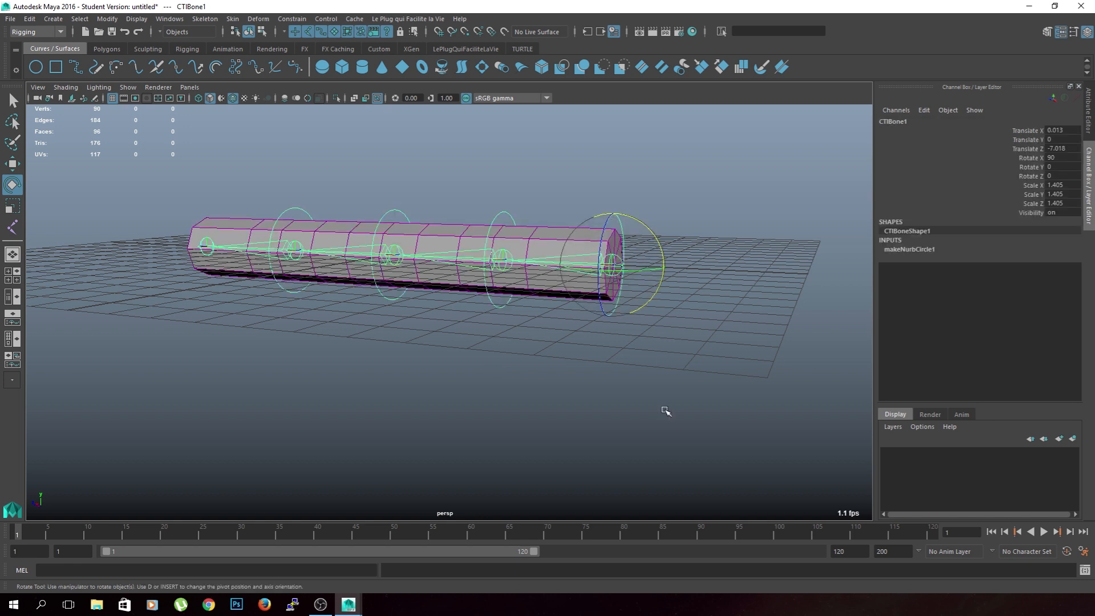
{"action": "key", "text": "ctrl+g"}
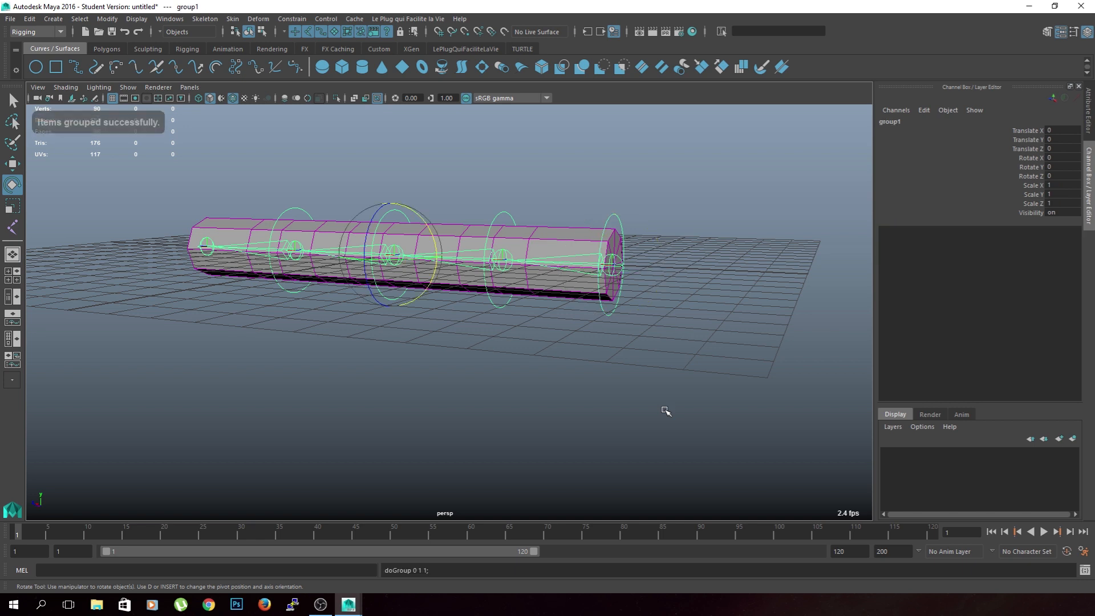
{"action": "key", "text": "shift+o"}
{"action": "left_click_drag", "start_coordinate": [772, 77], "coordinate": [749, 93]}
Rotate the controller group to about 63° about X and clear the selection.
{"action": "left_click_drag", "start_coordinate": [439, 243], "coordinate": [400, 198]}
{"action": "middle_click_drag", "start_coordinate": [400, 198], "coordinate": [399, 291], "text": "alt"}
{"action": "left_click", "coordinate": [508, 236]}
Test-rotate CTlBone1 and CTlBone2 about X to bend the tilted cylinder, and undo back to the selected group.
{"action": "left_click", "coordinate": [525, 159]}
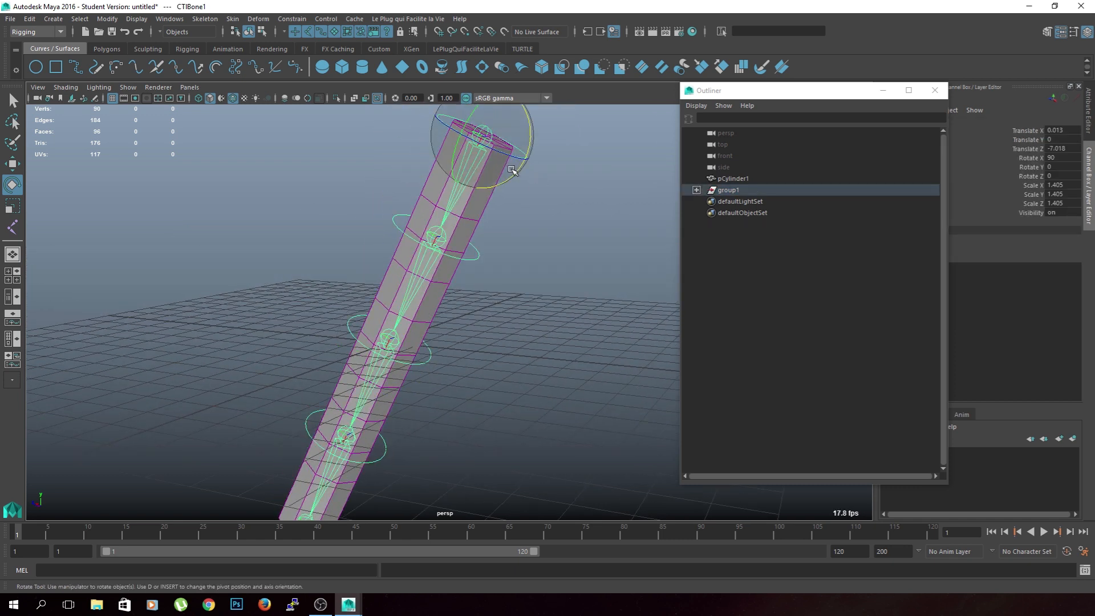
{"action": "mouse_move", "coordinate": [513, 172]}
{"action": "left_mouse_down"}
{"action": "mouse_move", "coordinate": [549, 236]}
{"action": "mouse_move", "coordinate": [503, 175]}
{"action": "left_mouse_up"}
{"action": "left_click", "coordinate": [549, 240]}
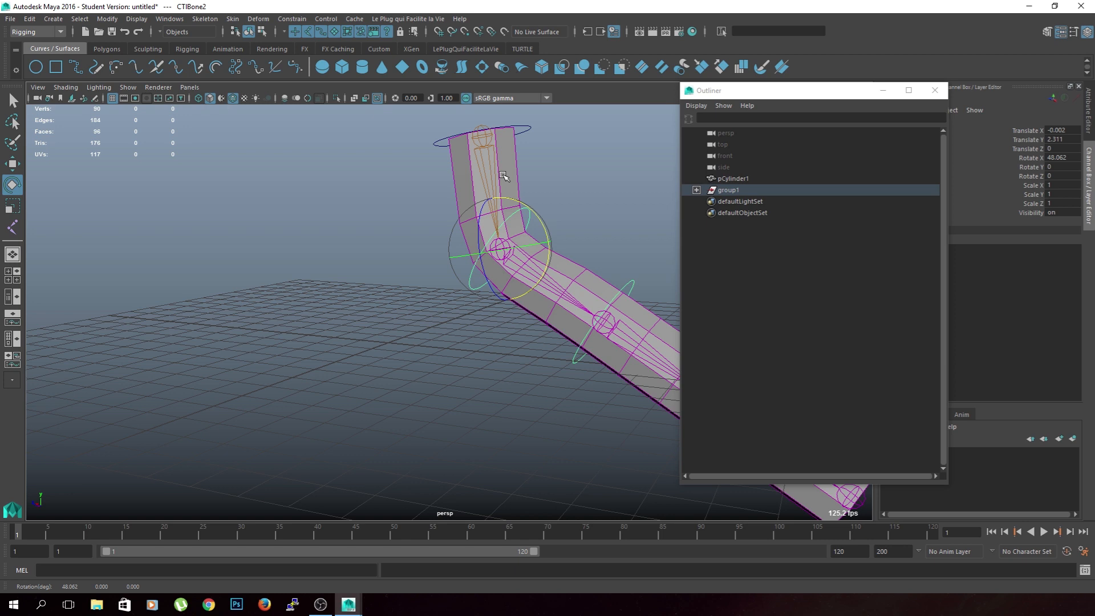
{"action": "key", "text": "ctrl+z"}
{"action": "key", "text": "ctrl+z"}
{"action": "key", "text": "ctrl+z"}
{"action": "key", "text": "ctrl+z"}
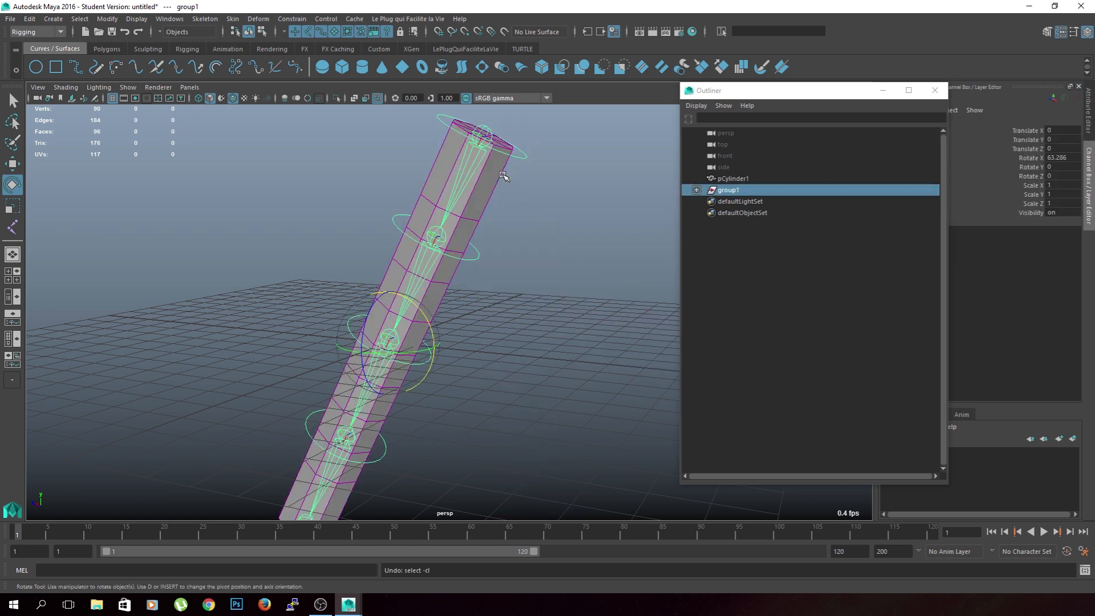
Undo the grouping of CTlBone1, clear the selection and expand CTlBone1's hierarchy in the Outliner.
{"action": "key", "text": "ctrl+z"}
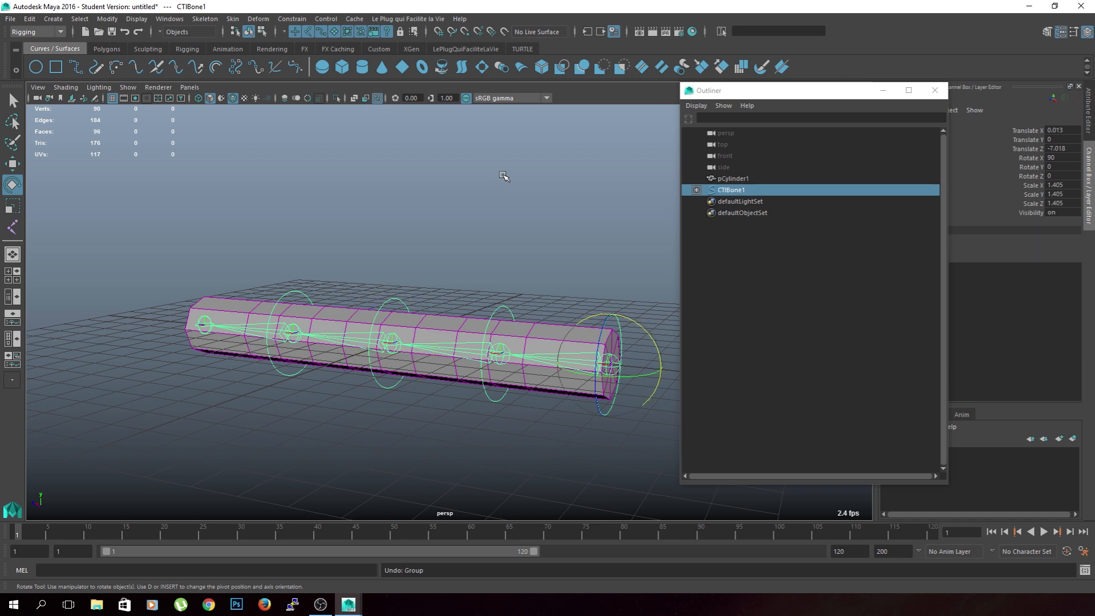
{"action": "left_click", "coordinate": [526, 202]}
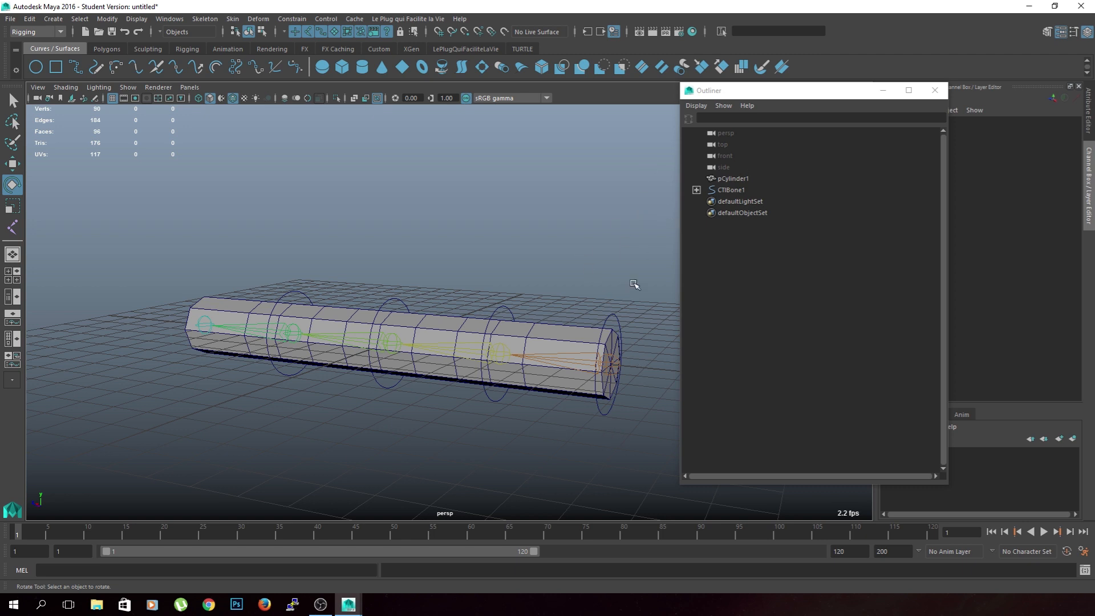
{"action": "left_click", "coordinate": [696, 190]}
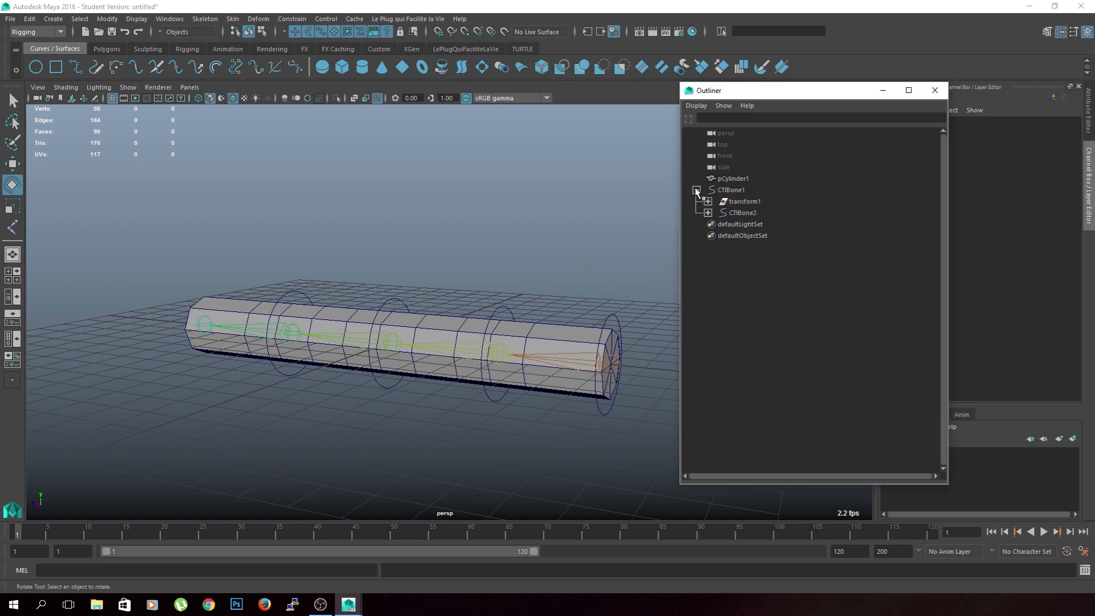
Hide the joint chain from its root joint at the cylinder's end and clear the selection.
{"action": "left_click", "coordinate": [612, 366]}
{"action": "left_click", "coordinate": [599, 287]}
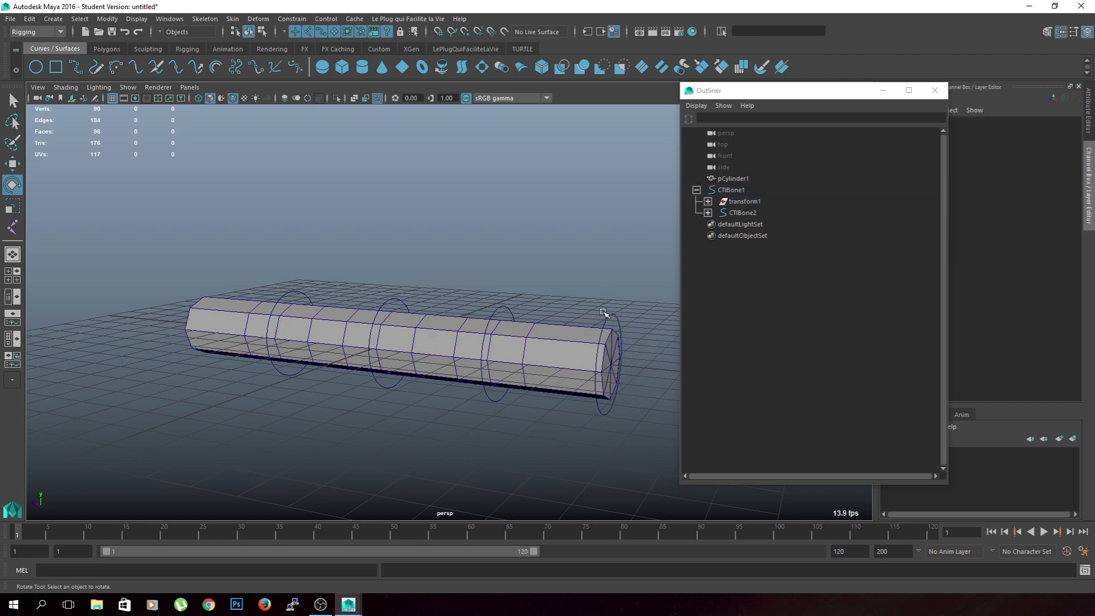
{"action": "left_click_drag", "start_coordinate": [603, 312], "coordinate": [610, 308], "text": "alt"}
Rotate the circle controllers to bend the cylinder into a V-shaped pose, and move the Outliner away from the model.
{"action": "left_click", "coordinate": [518, 301]}
{"action": "left_click_drag", "start_coordinate": [520, 303], "coordinate": [496, 262]}
{"action": "left_click", "coordinate": [426, 377]}
{"action": "left_click_drag", "start_coordinate": [426, 378], "coordinate": [490, 408]}
{"action": "left_click", "coordinate": [412, 305]}
{"action": "left_click", "coordinate": [516, 418]}
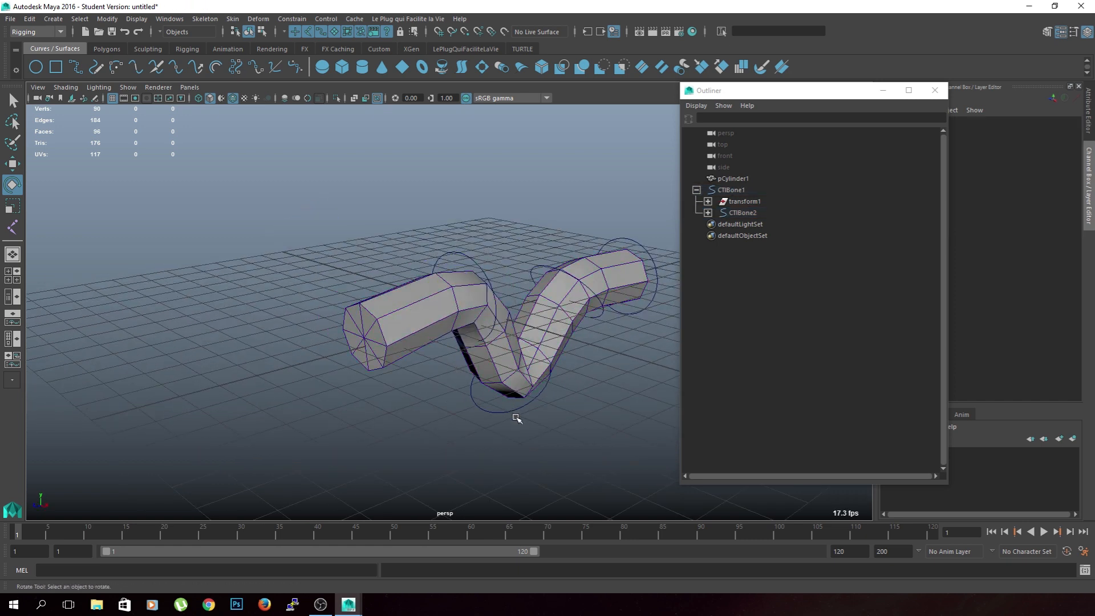
{"action": "left_click_drag", "start_coordinate": [813, 86], "coordinate": [928, 74]}
{"action": "left_click_drag", "start_coordinate": [542, 403], "coordinate": [569, 391], "text": "alt"}
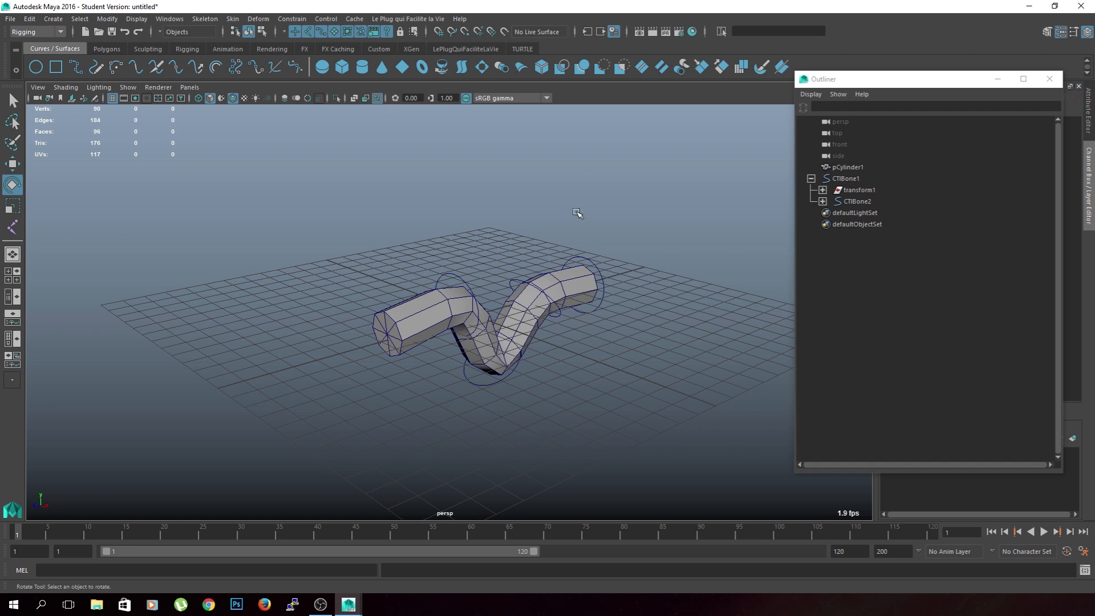
Close the Outliner and delete the construction history of the bent pCylinder1.
{"action": "left_click", "coordinate": [427, 312]}
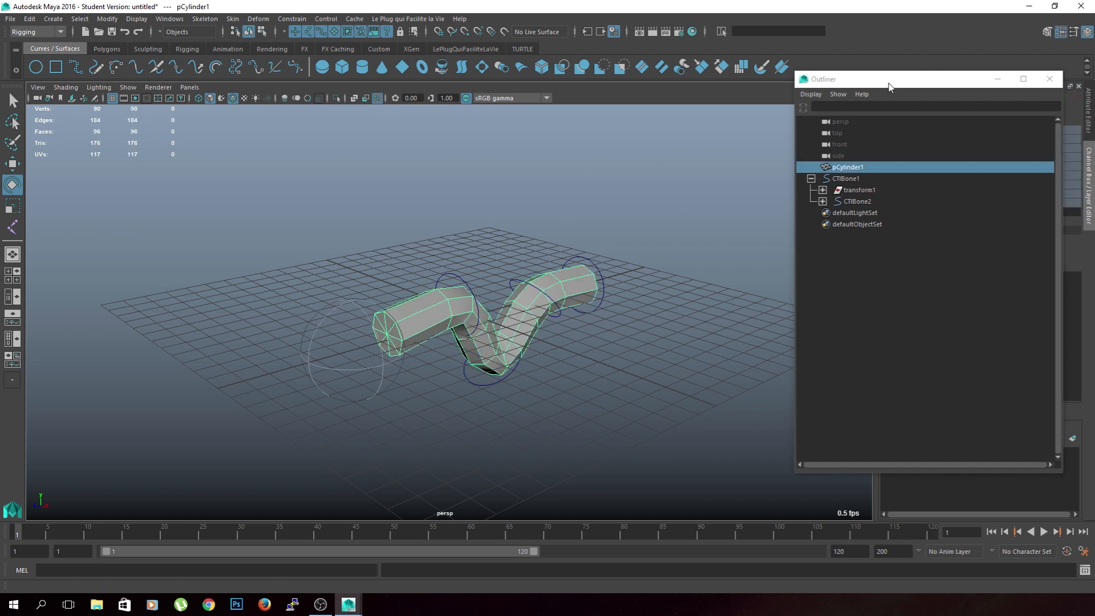
{"action": "left_click", "coordinate": [1049, 79]}
{"action": "left_click", "coordinate": [37, 22]}
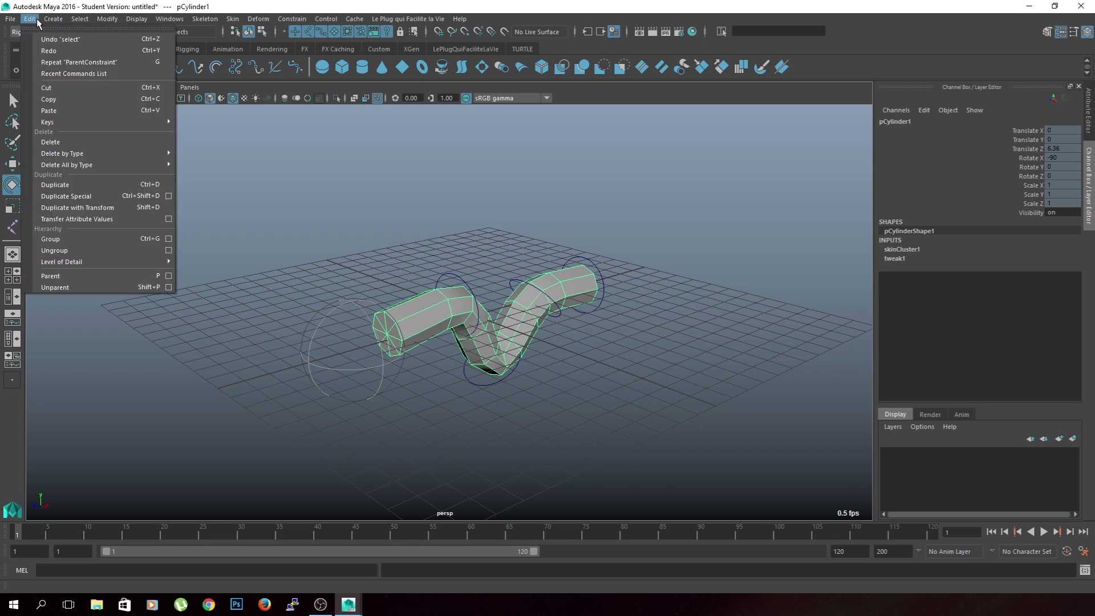
{"action": "mouse_move", "coordinate": [86, 153]}
{"action": "left_click", "coordinate": [245, 172]}
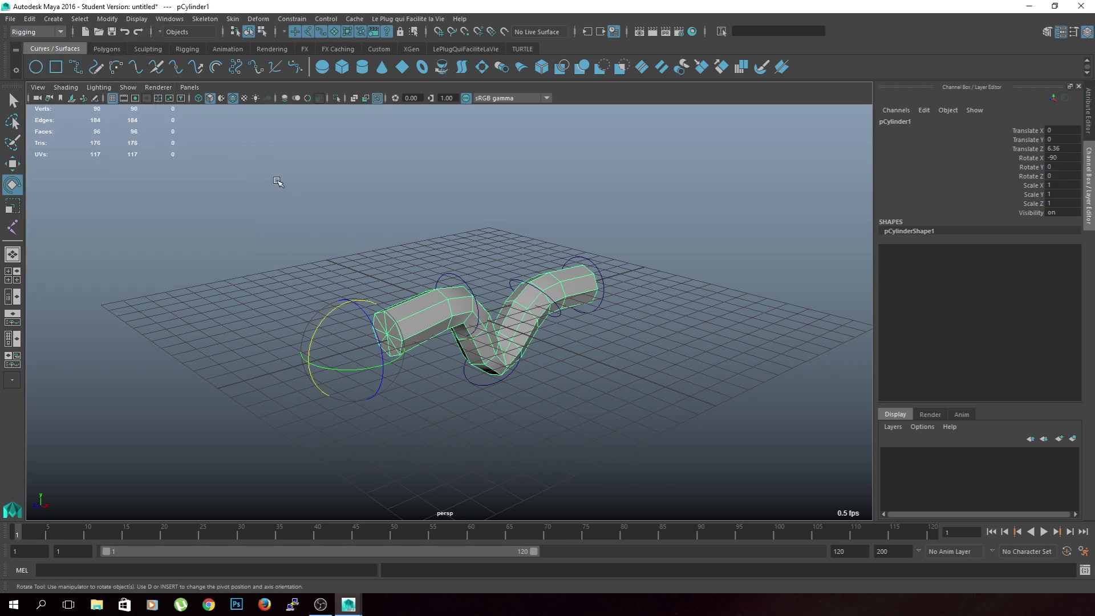
Test-rotate a circle controller on the cylinder without history, undo the rotation and show the joint chain.
{"action": "left_click", "coordinate": [630, 286]}
{"action": "left_click", "coordinate": [451, 313]}
{"action": "scroll", "coordinate": [494, 323], "scroll_direction": "up", "scroll_amount": 3}
{"action": "left_click_drag", "start_coordinate": [571, 331], "coordinate": [526, 319], "text": "alt"}
{"action": "left_click", "coordinate": [419, 246]}
{"action": "left_click_drag", "start_coordinate": [419, 246], "coordinate": [371, 210]}
{"action": "key", "text": "ctrl+z"}
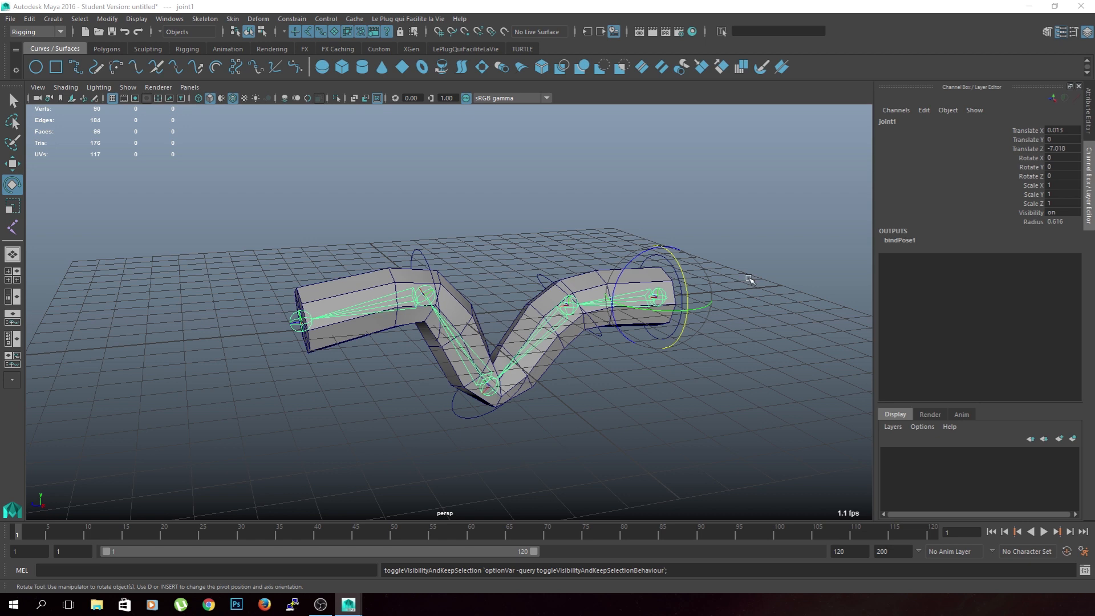
Test-rotate joint1 slightly about Z, undo the rotation and clear the selection.
{"action": "left_click", "coordinate": [733, 230]}
{"action": "left_click_drag", "start_coordinate": [713, 219], "coordinate": [665, 215], "text": "alt"}
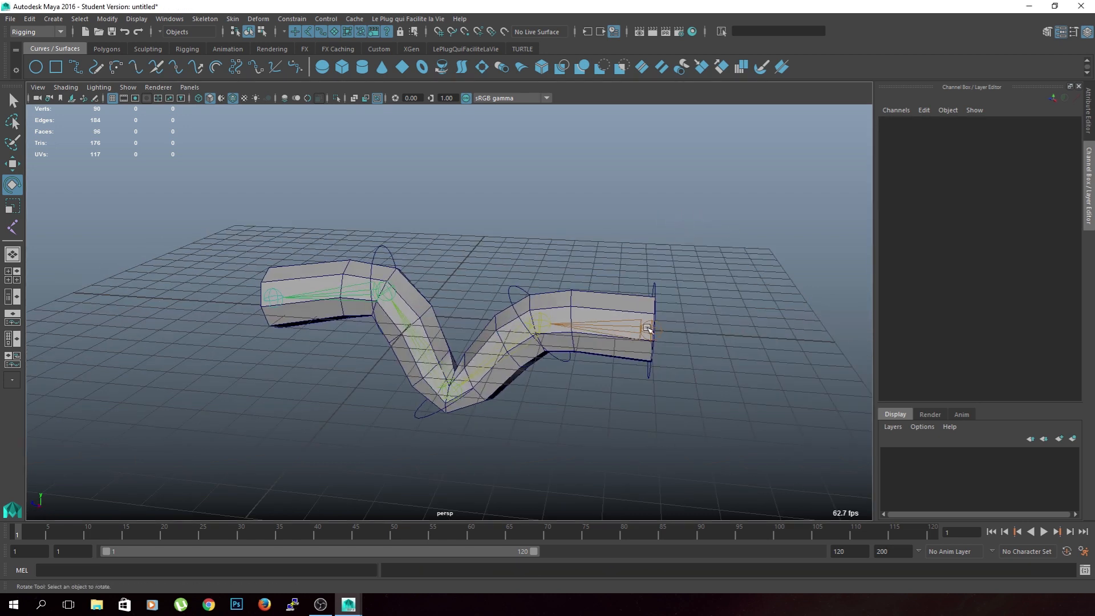
{"action": "left_click", "coordinate": [650, 329]}
{"action": "left_click_drag", "start_coordinate": [668, 281], "coordinate": [672, 279]}
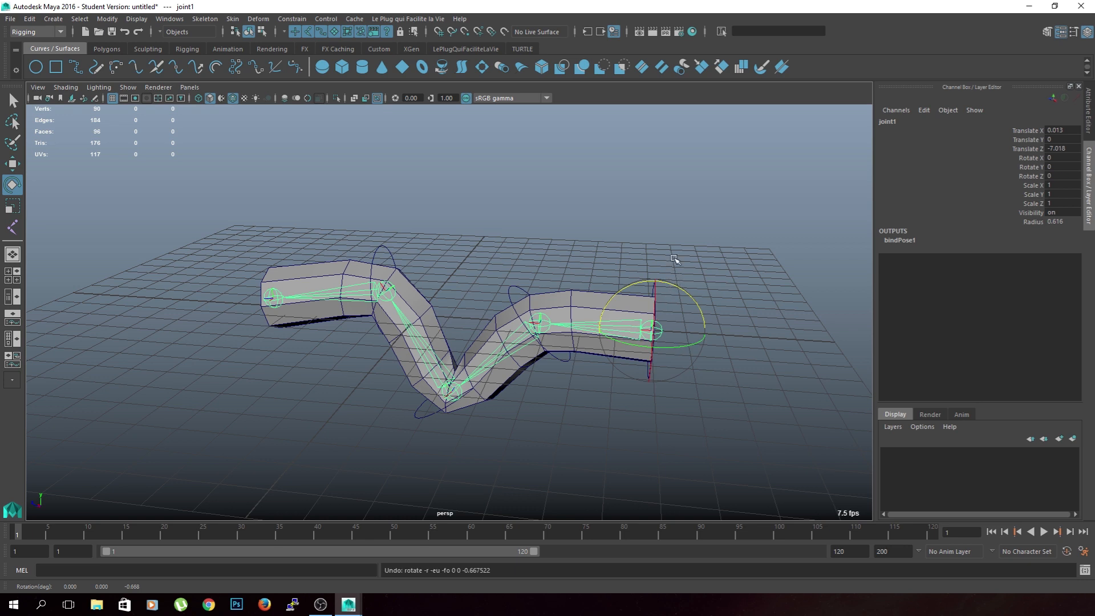
{"action": "left_click", "coordinate": [675, 256]}
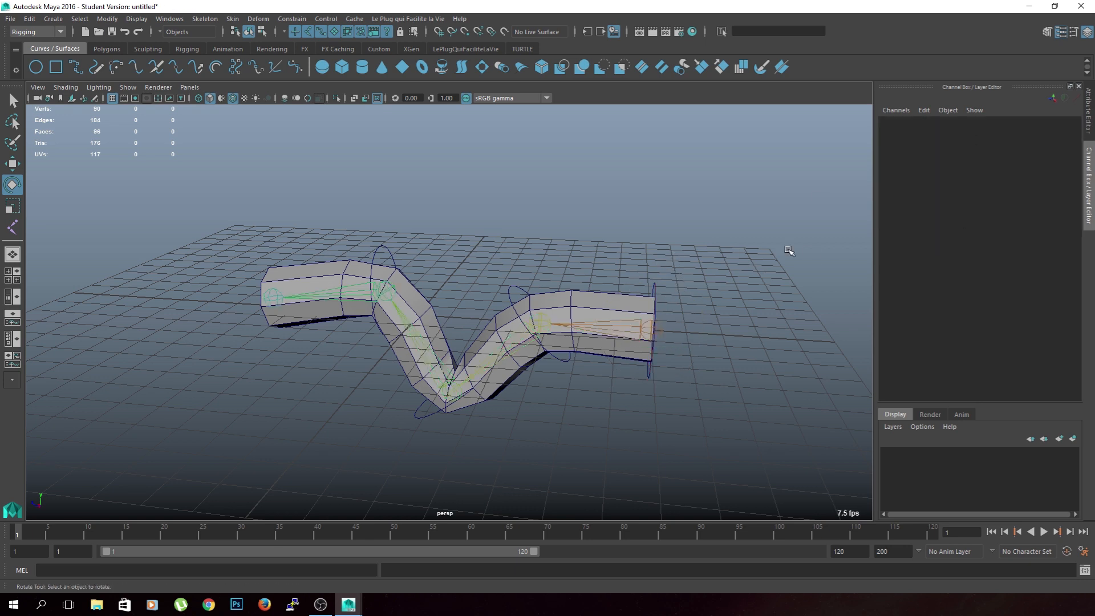
Undo the recent changes back past the deletion of pCylinder1's history.
{"action": "left_click", "coordinate": [579, 301]}
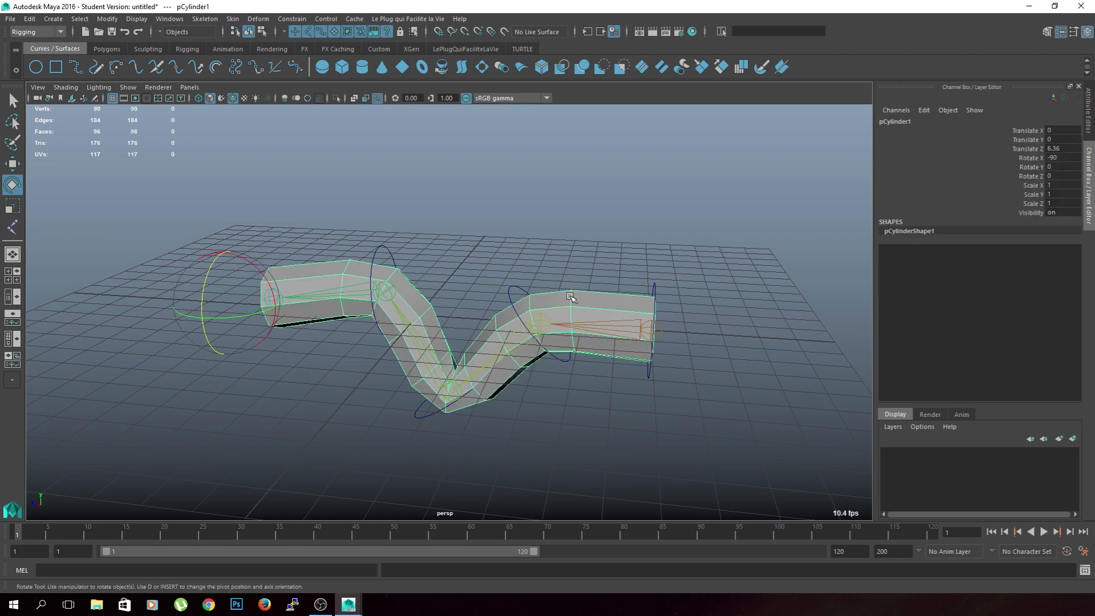
{"action": "key", "text": "ctrl+z"}
{"action": "key", "text": "ctrl+z"}
{"action": "key", "text": "ctrl+z"}
{"action": "key", "text": "ctrl+z"}
{"action": "key", "text": "ctrl+z"}
{"action": "key", "text": "ctrl+z"}
Set the Envelope of pCylinder1's skinCluster1 to 0 and clear the selection.
{"action": "left_click", "coordinate": [572, 297]}
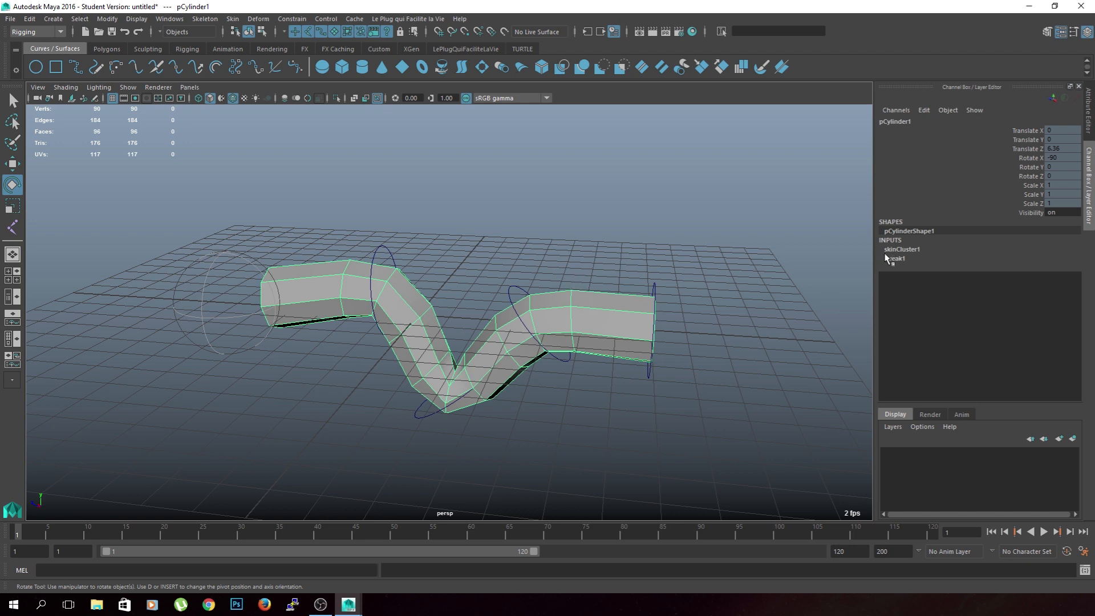
{"action": "left_click", "coordinate": [900, 250]}
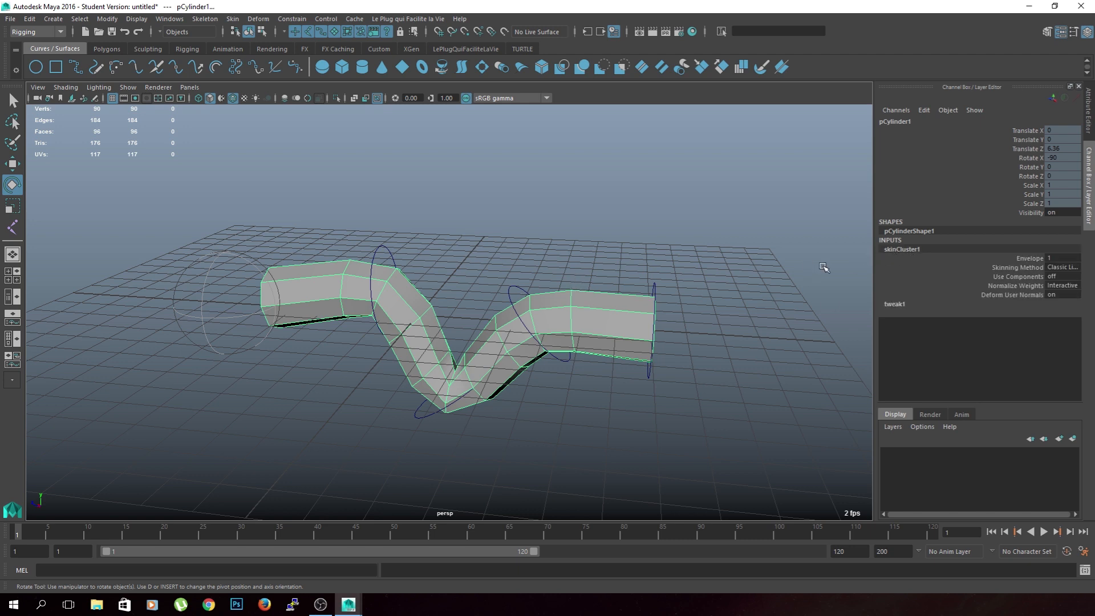
{"action": "left_click", "coordinate": [1029, 258]}
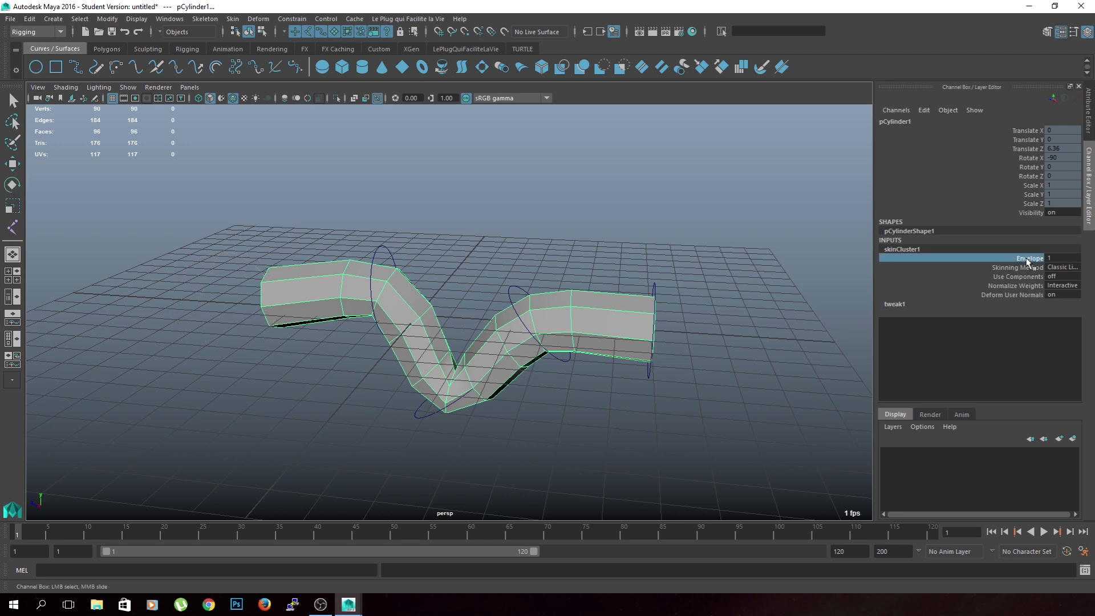
{"action": "middle_click_drag", "start_coordinate": [819, 241], "coordinate": [796, 240]}
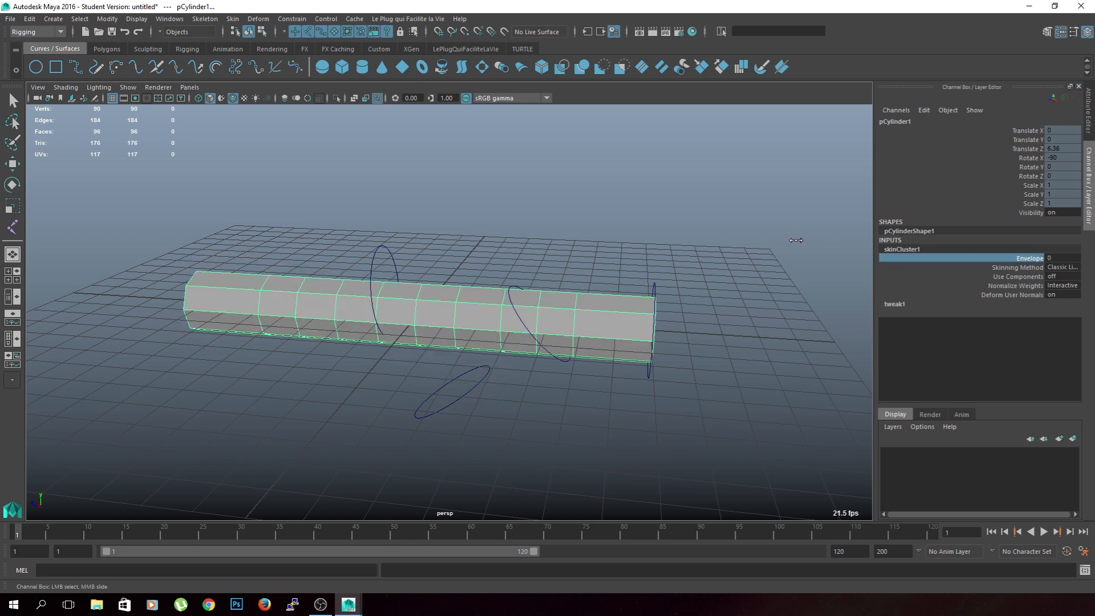
{"action": "left_click", "coordinate": [793, 256]}
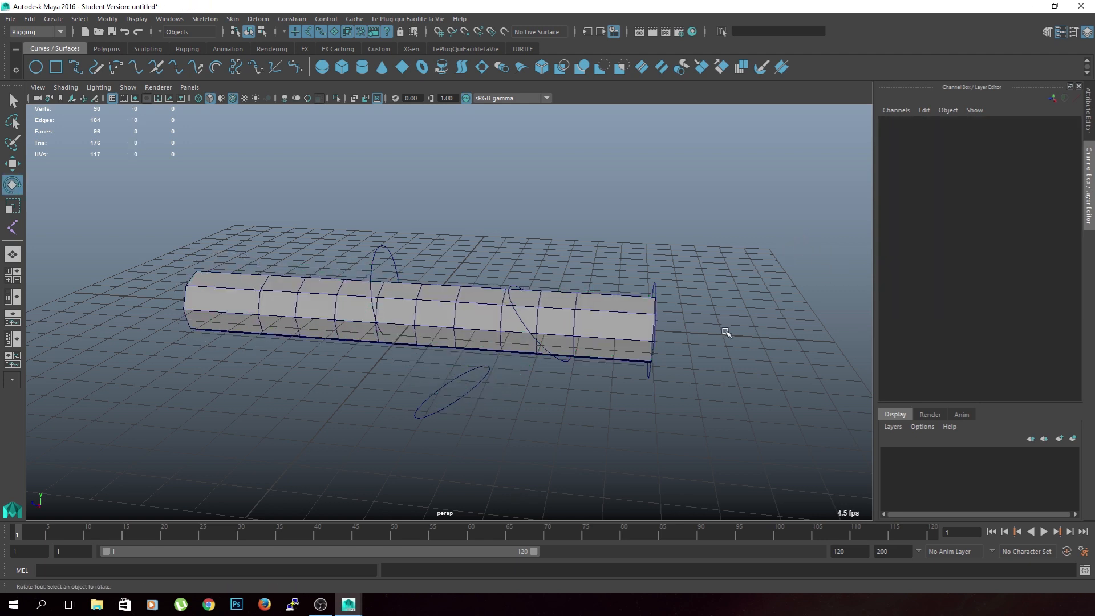
Select all four circle controllers and set their Rotate X, Y and Z to 0.
{"action": "left_click", "coordinate": [639, 307]}
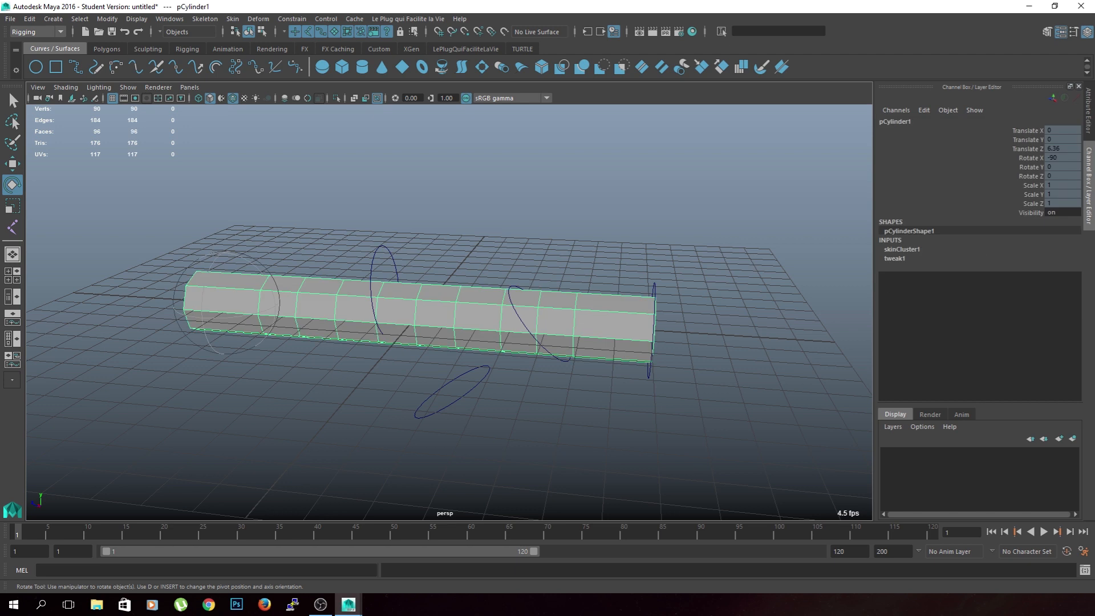
{"action": "left_click", "coordinate": [529, 329]}
{"action": "left_click", "coordinate": [741, 272]}
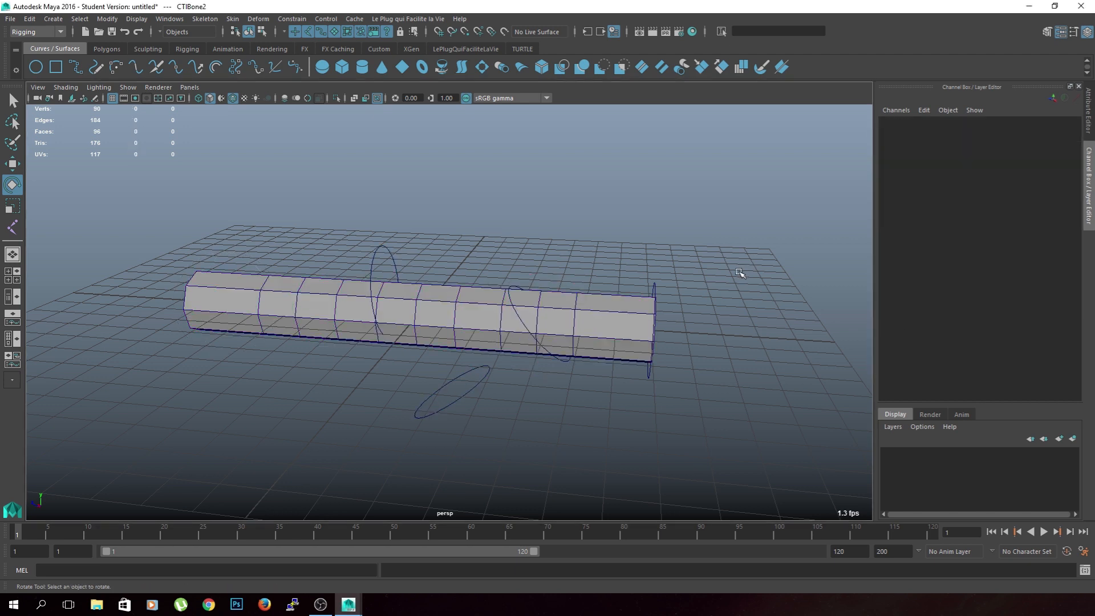
{"action": "left_click_drag", "start_coordinate": [740, 271], "coordinate": [732, 263], "text": "alt"}
{"action": "left_click_drag", "start_coordinate": [746, 227], "coordinate": [363, 242]}
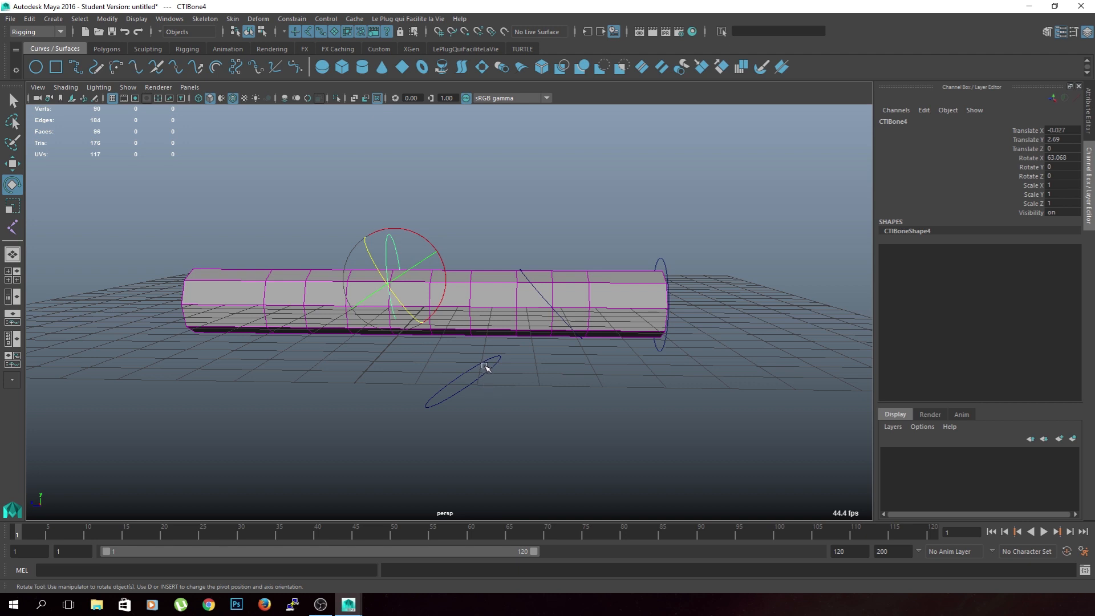
{"action": "left_click", "coordinate": [531, 283]}
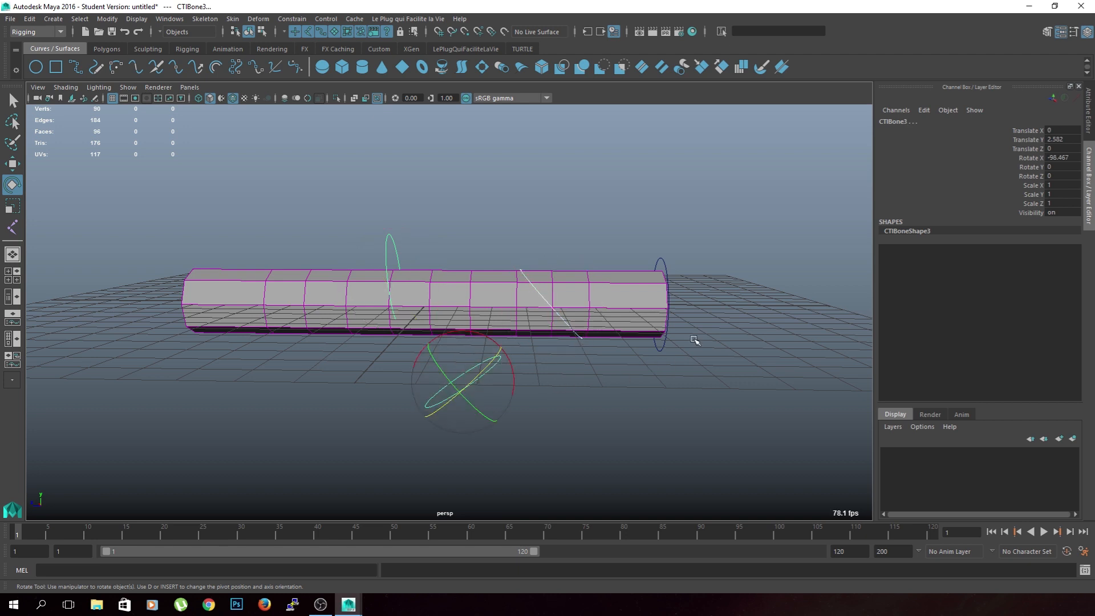
{"action": "left_click", "coordinate": [656, 258]}
{"action": "left_click_drag", "start_coordinate": [1058, 177], "coordinate": [1060, 162]}
{"action": "key", "text": "Return"}
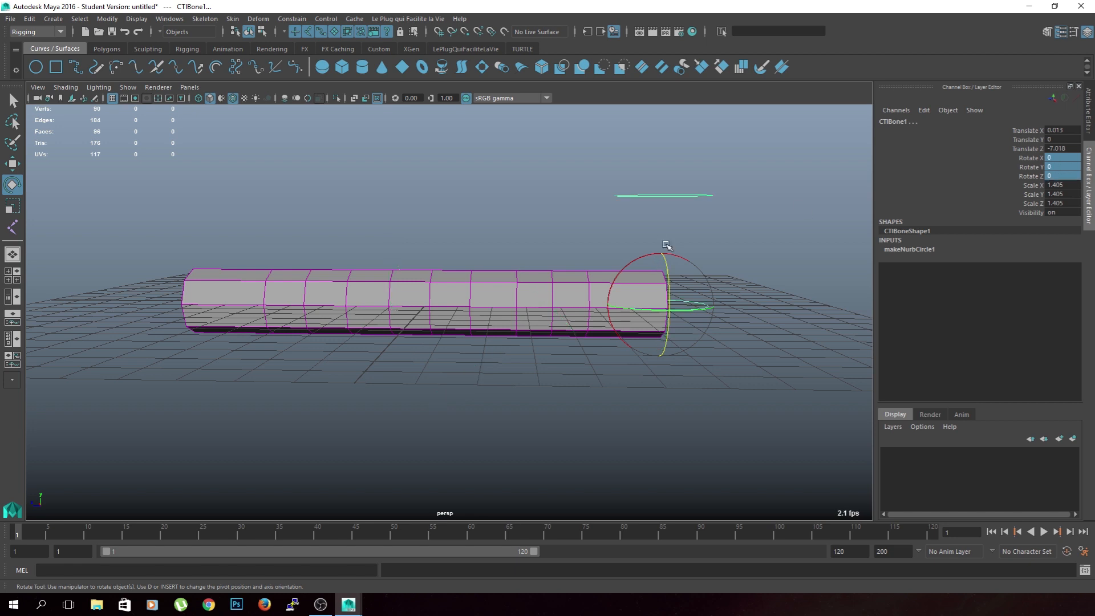
Set Rotate X of CTlBone1 to 90 to realign the controllers along the cylinder.
{"action": "scroll", "coordinate": [679, 253], "scroll_direction": "down", "scroll_amount": 3}
{"action": "type", "text": "90"}
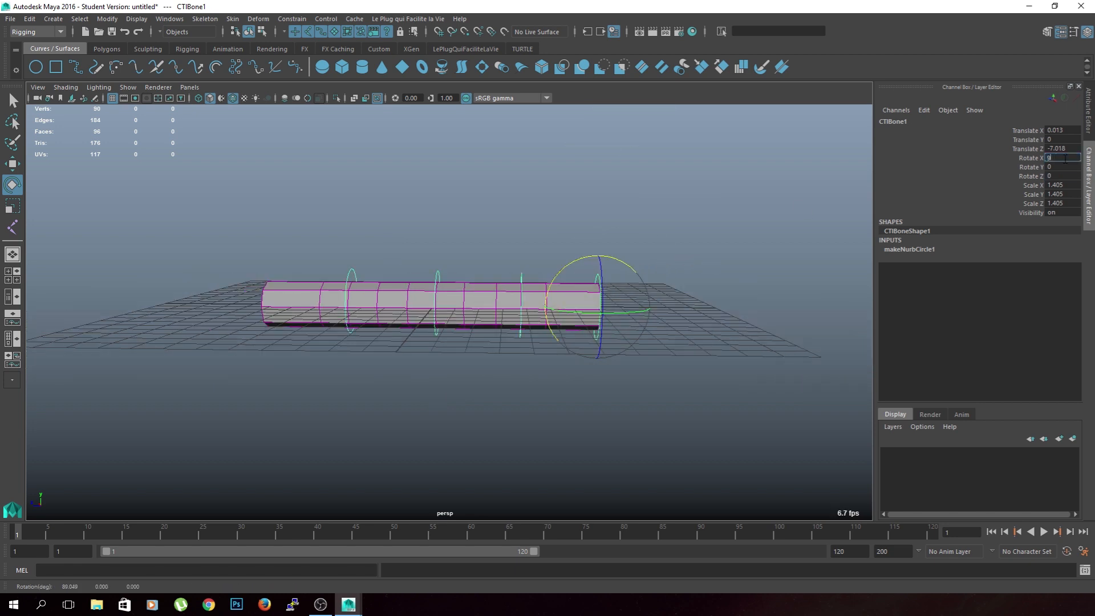
{"action": "key", "text": "Return"}
Check the skinCluster1 Envelope attribute of the straightened pCylinder1 and clear the selection.
{"action": "left_click", "coordinate": [476, 332]}
{"action": "left_click", "coordinate": [474, 324]}
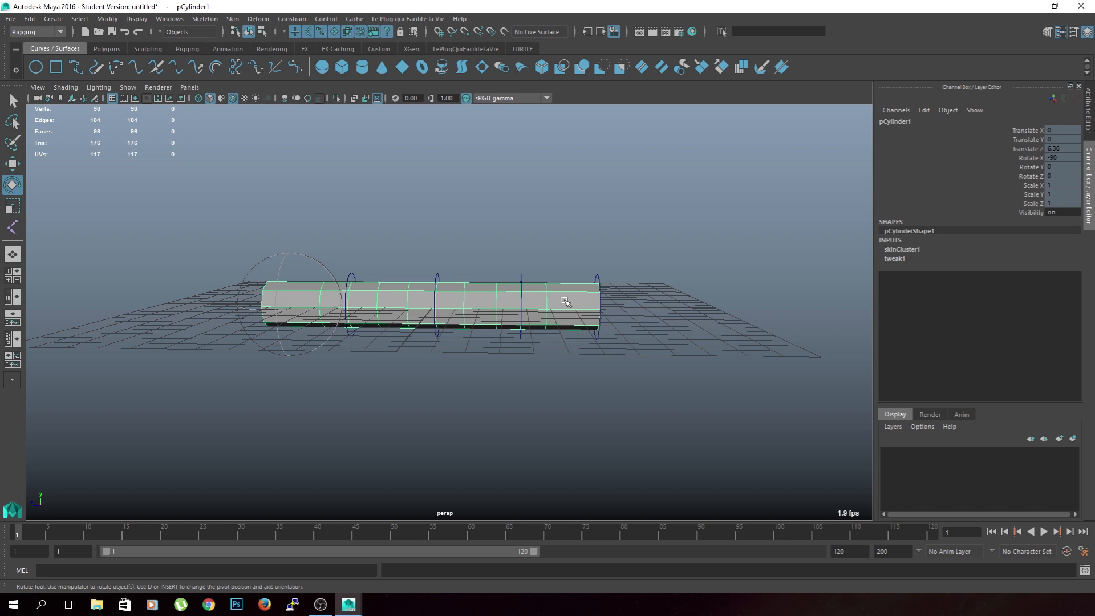
{"action": "left_click", "coordinate": [935, 254]}
{"action": "left_click", "coordinate": [1035, 263]}
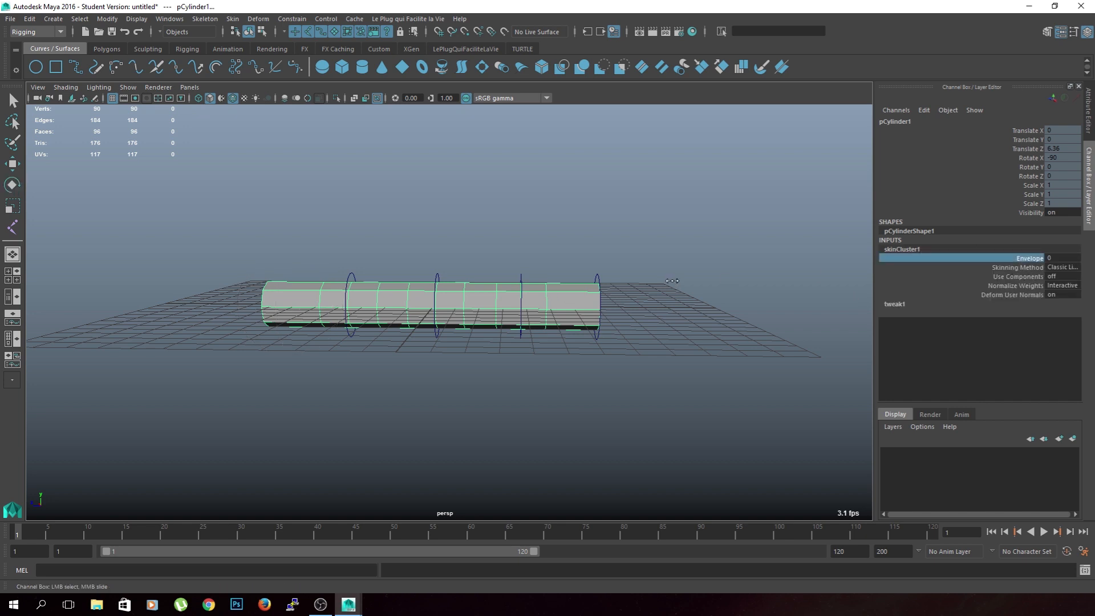
{"action": "left_click", "coordinate": [781, 237]}
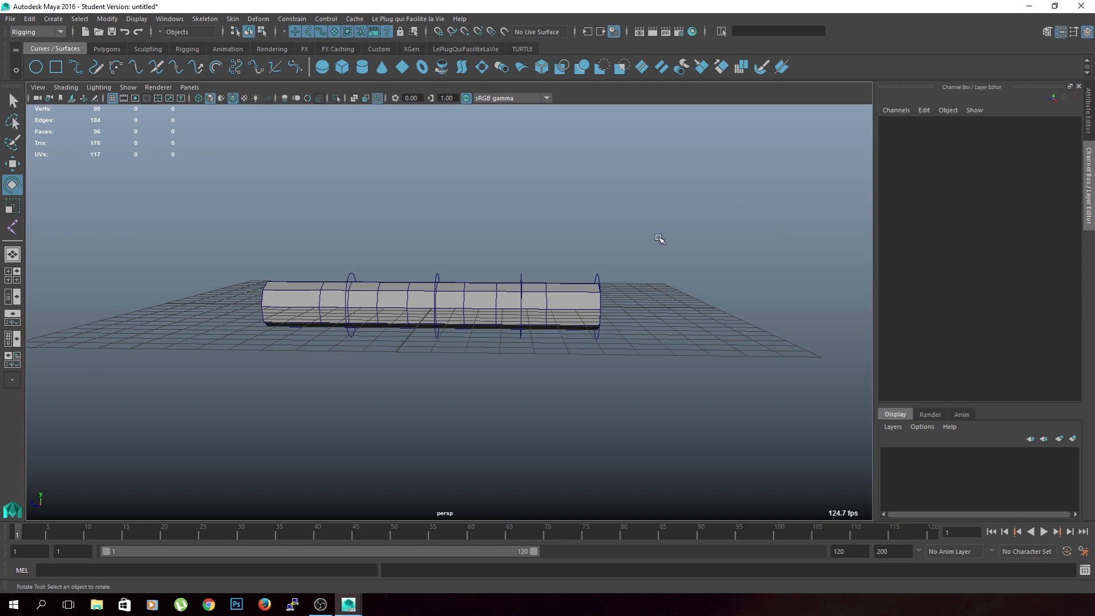
Examine the Rotate X value of CTlBone1 and the row of circle controllers, and clear the selection.
{"action": "left_click", "coordinate": [596, 285]}
{"action": "left_click", "coordinate": [1053, 159]}
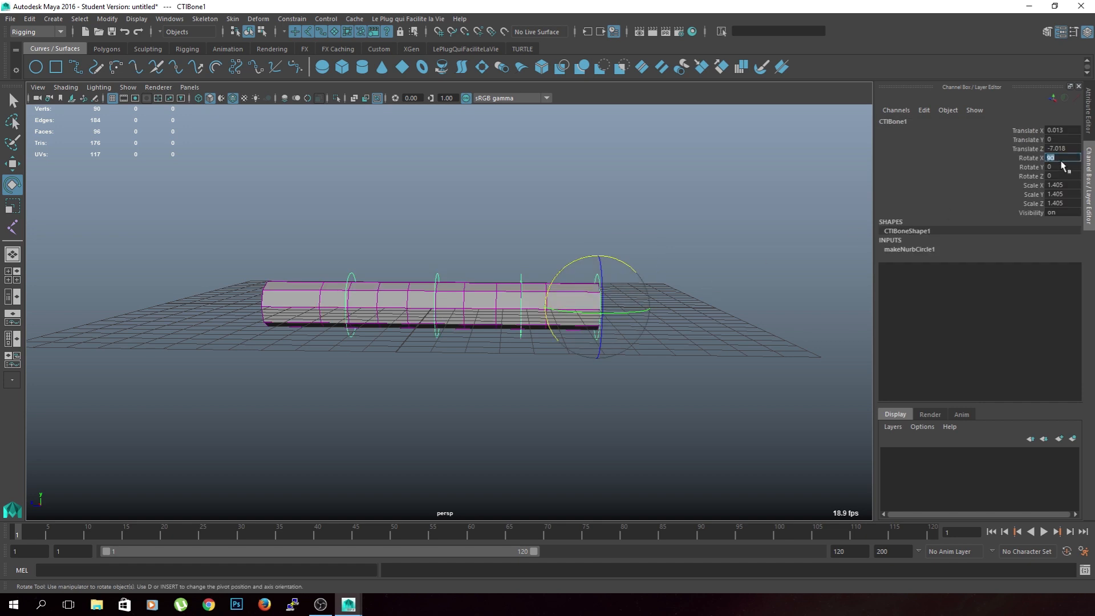
{"action": "left_click_drag", "start_coordinate": [632, 263], "coordinate": [590, 285]}
{"action": "left_click", "coordinate": [671, 325]}
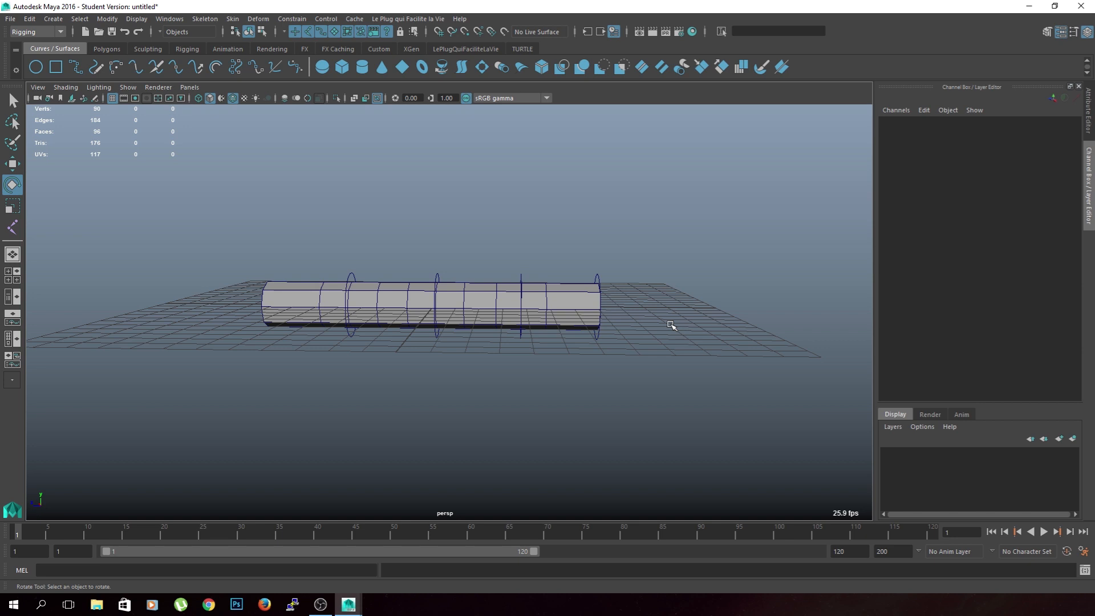
{"action": "left_click_drag", "start_coordinate": [664, 269], "coordinate": [348, 278]}
{"action": "left_click", "coordinate": [551, 235]}
Delete the construction history of the straightened pCylinder1 and clear the selection.
{"action": "left_click", "coordinate": [399, 299]}
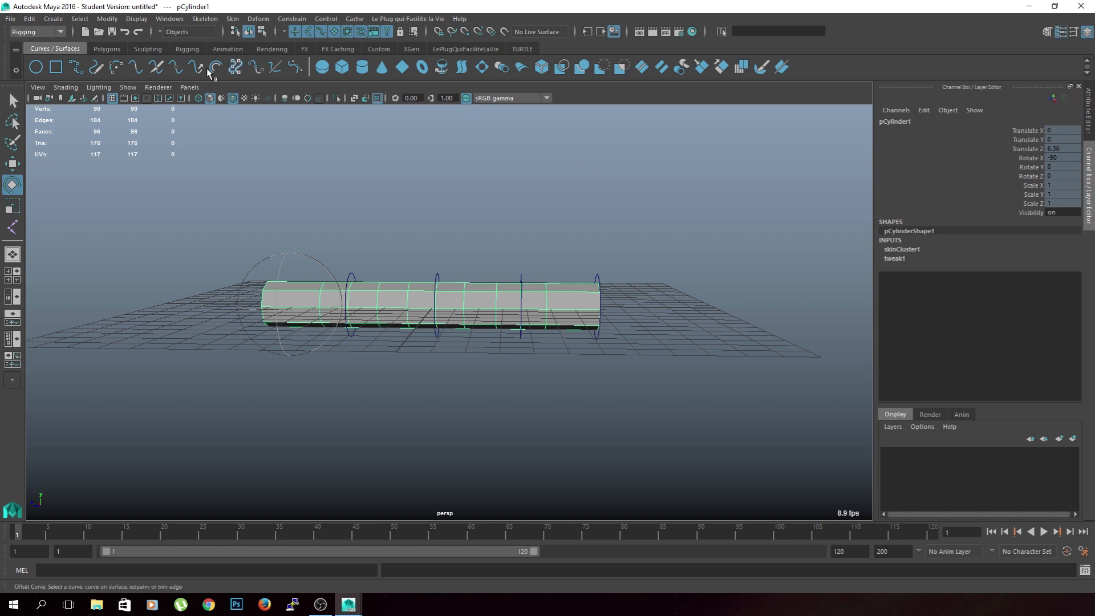
{"action": "left_click", "coordinate": [29, 19]}
{"action": "mouse_move", "coordinate": [80, 154]}
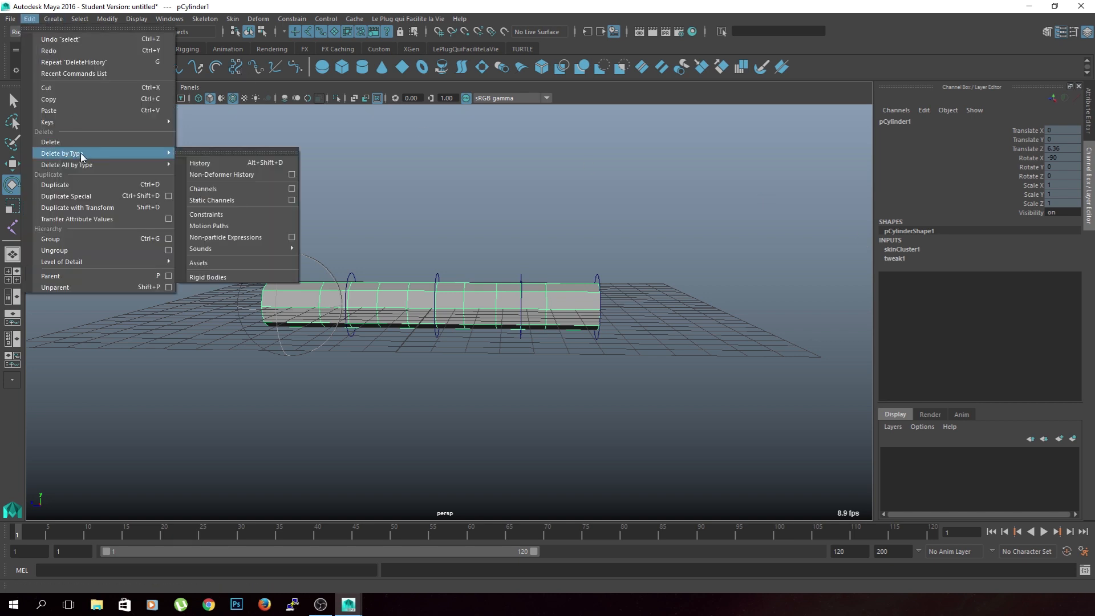
{"action": "left_click", "coordinate": [205, 163]}
{"action": "left_click", "coordinate": [826, 239]}
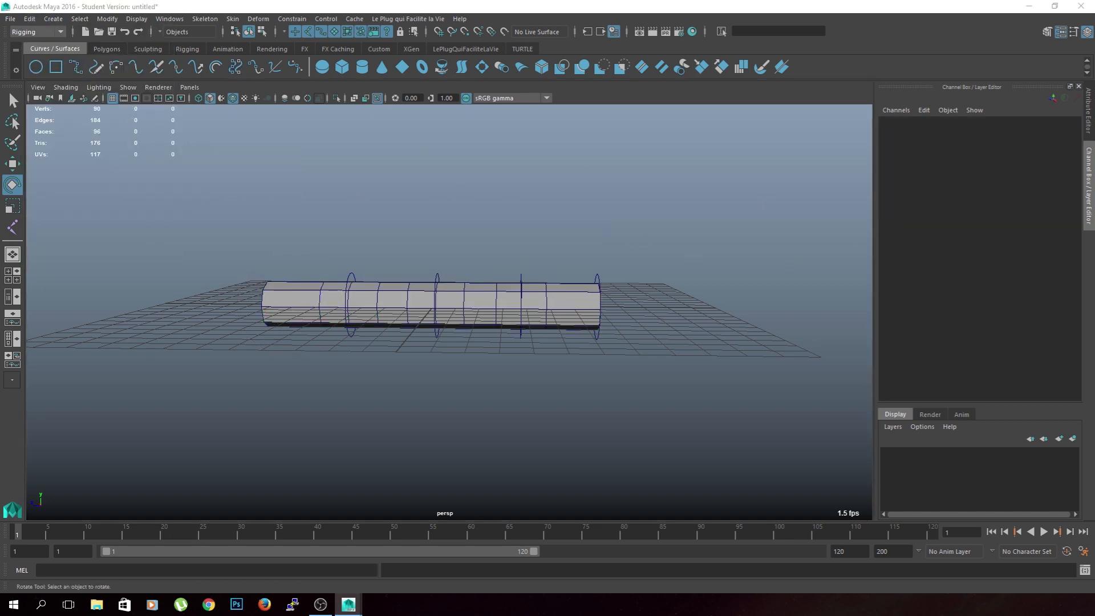
Select the hidden joint1 at the end of the cylinder, open the Outliner and make the joint chain visible.
{"action": "left_click", "coordinate": [520, 278]}
{"action": "key", "text": "Up"}
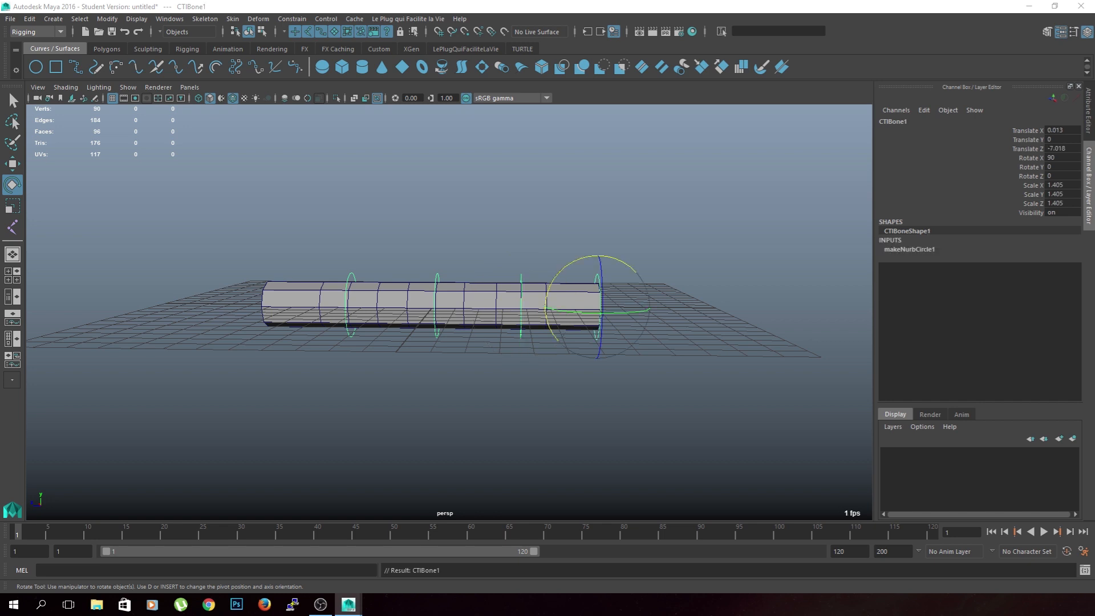
{"action": "left_click", "coordinate": [712, 228]}
{"action": "left_click", "coordinate": [599, 308]}
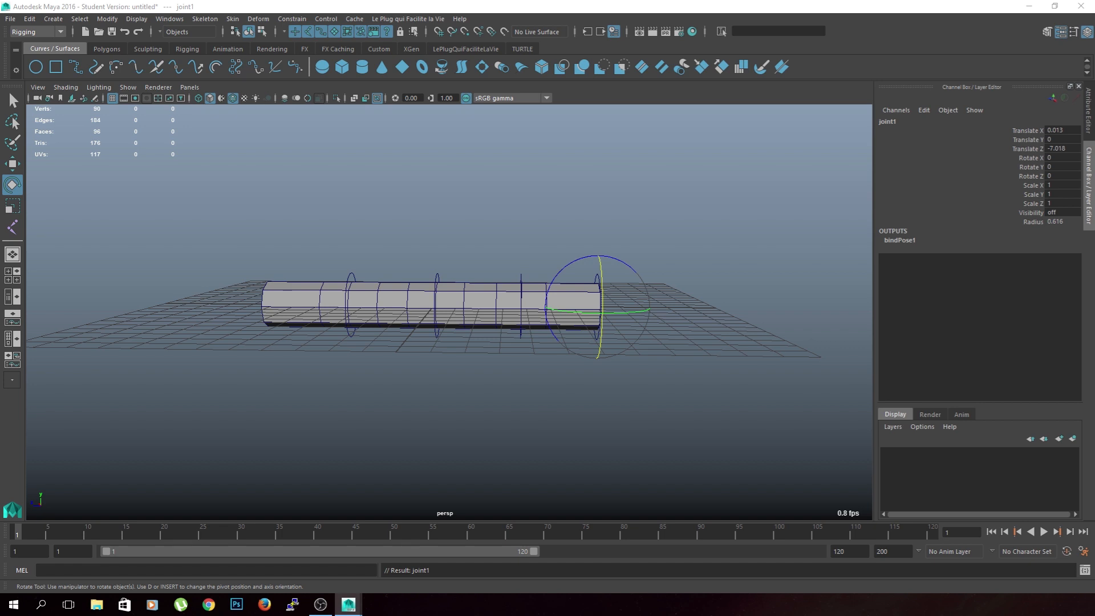
{"action": "left_click_drag", "start_coordinate": [1094, 91], "coordinate": [807, 91]}
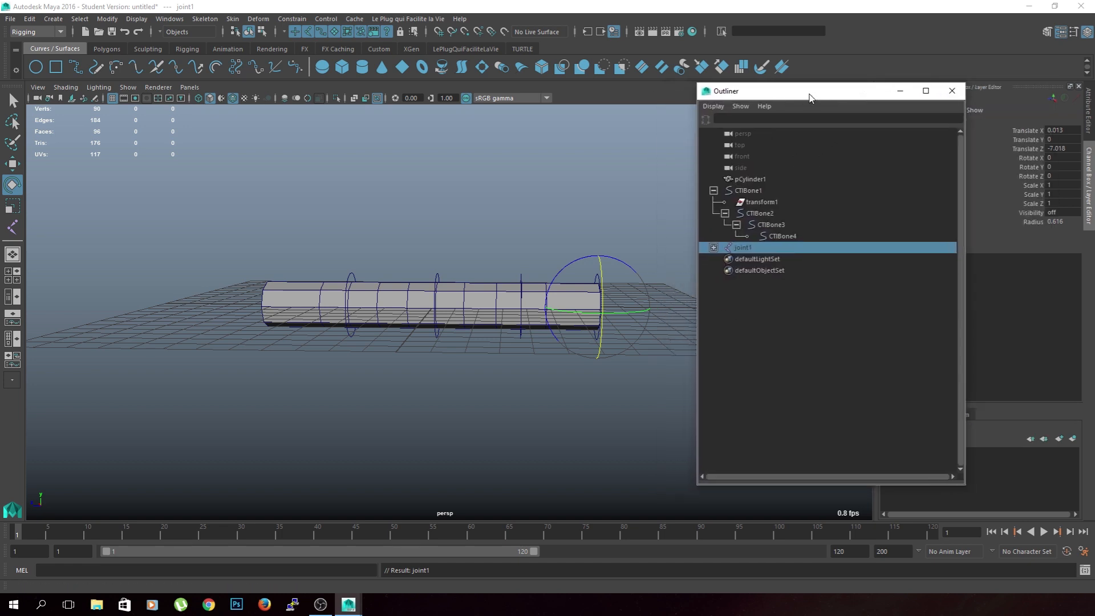
{"action": "left_click", "coordinate": [640, 354]}
Delete the CTlBone1 controller hierarchy, leaving only the cylinder and its joint chain.
{"action": "left_click", "coordinate": [747, 191]}
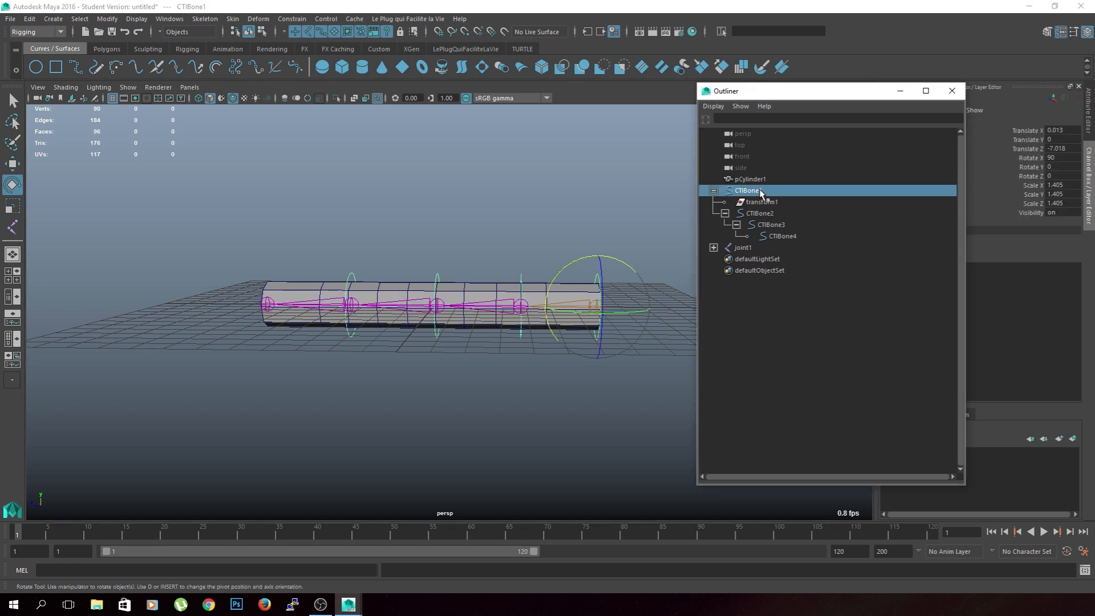
{"action": "key", "text": "Delete"}
{"action": "left_click", "coordinate": [757, 191]}
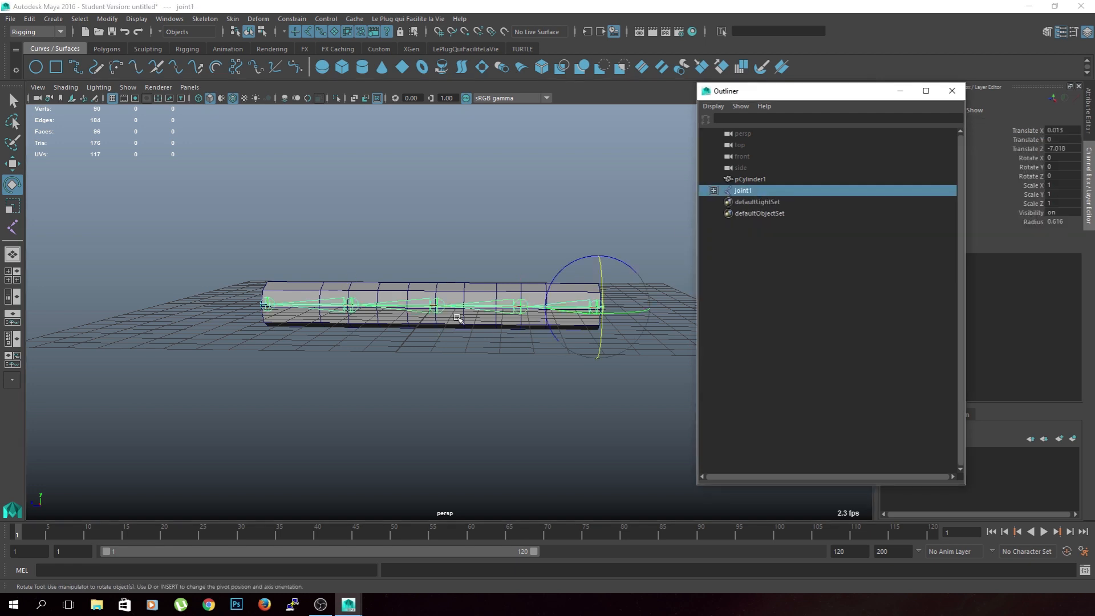
{"action": "left_click", "coordinate": [468, 301]}
Expand the joint1 hierarchy in the Outliner and select joint1 through joint5.
{"action": "mouse_move", "coordinate": [806, 91]}
{"action": "left_mouse_down"}
{"action": "mouse_move", "coordinate": [769, 115]}
{"action": "mouse_move", "coordinate": [809, 112]}
{"action": "left_mouse_up"}
{"action": "left_click", "coordinate": [713, 212]}
{"action": "left_click", "coordinate": [713, 211], "text": "shift"}
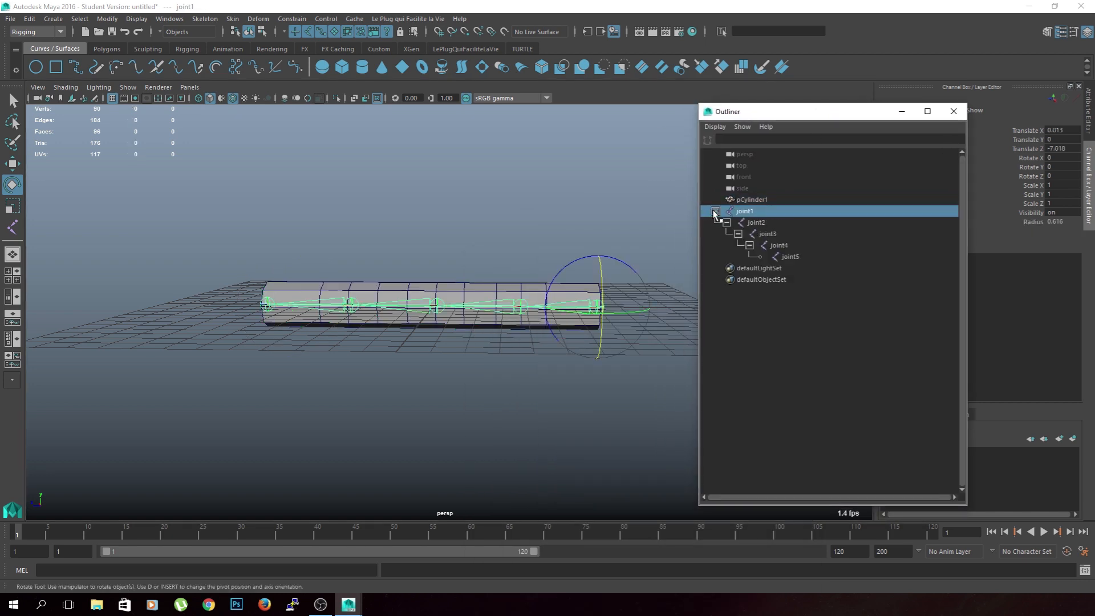
{"action": "left_click", "coordinate": [769, 257], "text": "shift"}
Try rotating joint1 through joint5 together, undo each rotation and clear the selection.
{"action": "left_click_drag", "start_coordinate": [298, 272], "coordinate": [267, 213]}
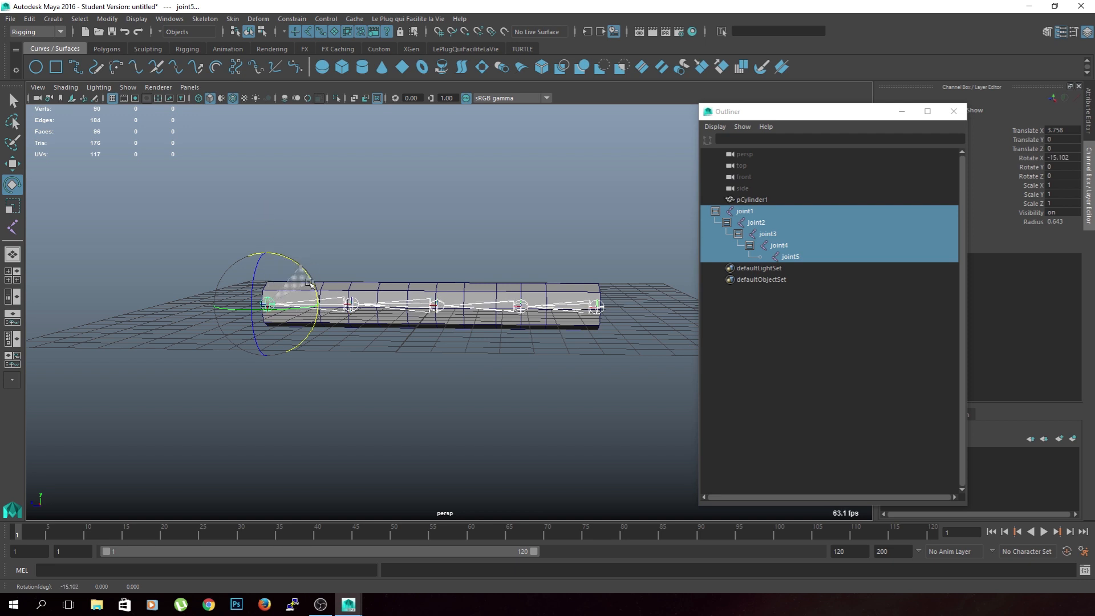
{"action": "key", "text": "ctrl+z"}
{"action": "left_click_drag", "start_coordinate": [252, 305], "coordinate": [260, 265]}
{"action": "key", "text": "ctrl+z"}
{"action": "left_click", "coordinate": [536, 404]}
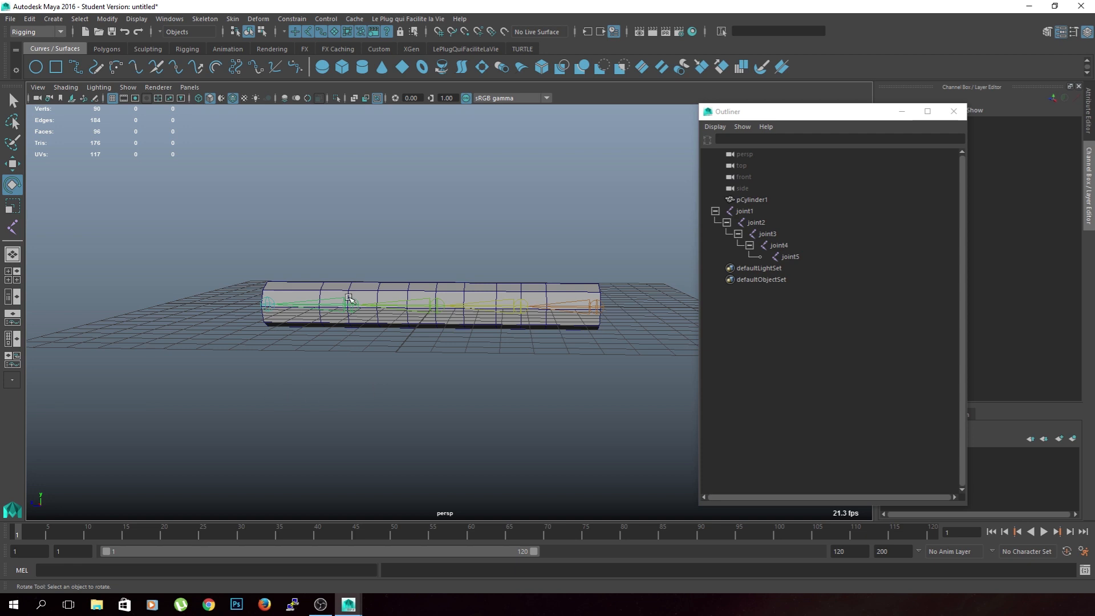
Try moving joint3 at the middle of the cylinder, both normally and in pivot editing mode, and undo both moves.
{"action": "scroll", "coordinate": [365, 333], "scroll_direction": "up", "scroll_amount": 4}
{"action": "left_click", "coordinate": [439, 298]}
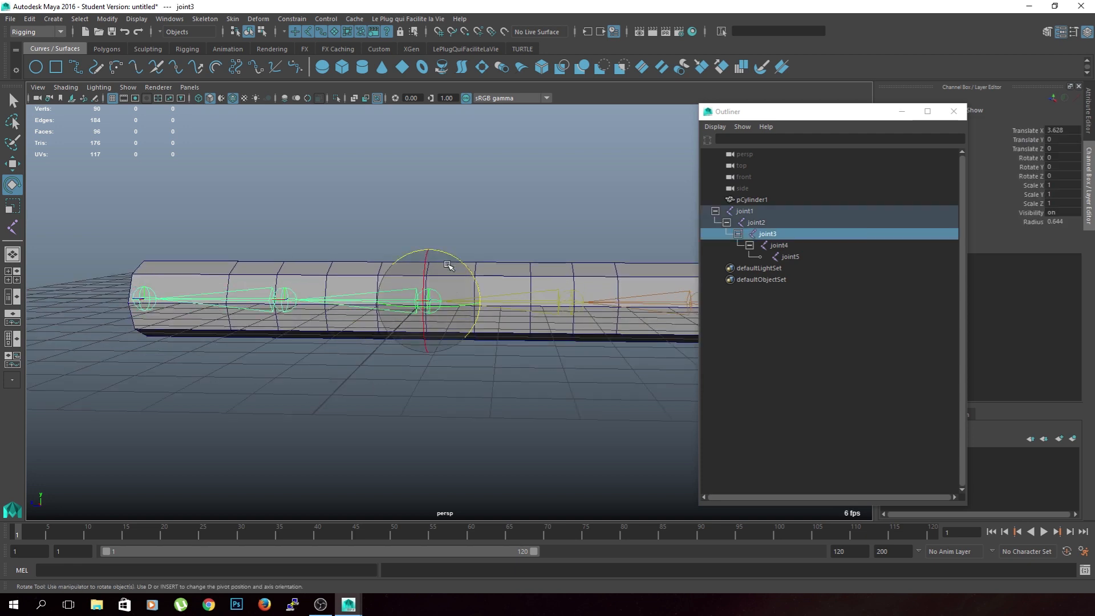
{"action": "left_click_drag", "start_coordinate": [404, 382], "coordinate": [398, 371], "text": "alt"}
{"action": "key", "text": "w"}
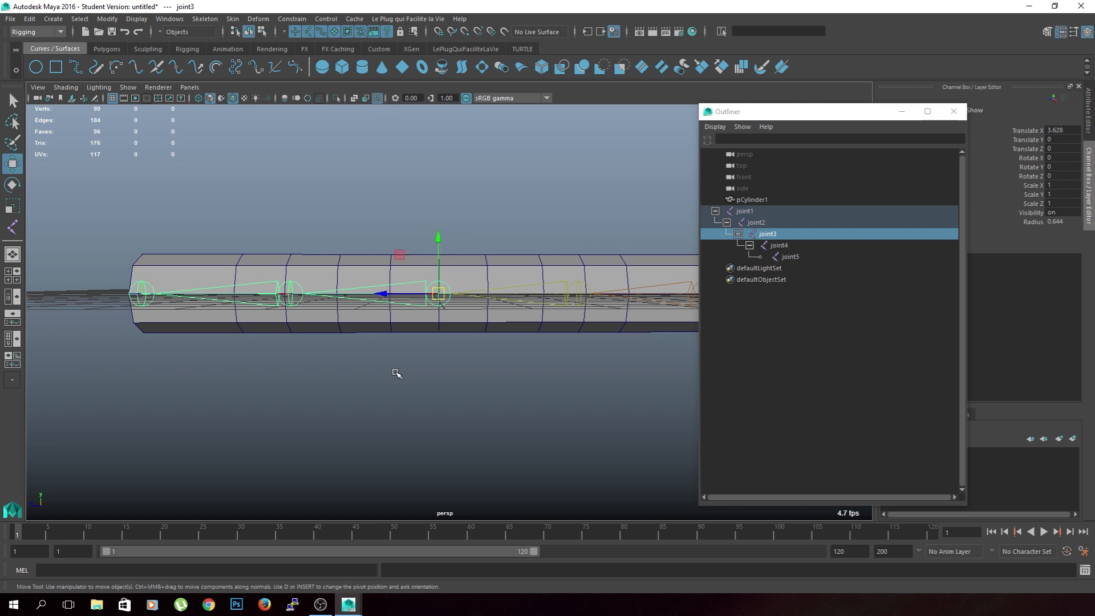
{"action": "left_click_drag", "start_coordinate": [408, 249], "coordinate": [545, 195]}
{"action": "key", "text": "ctrl+z"}
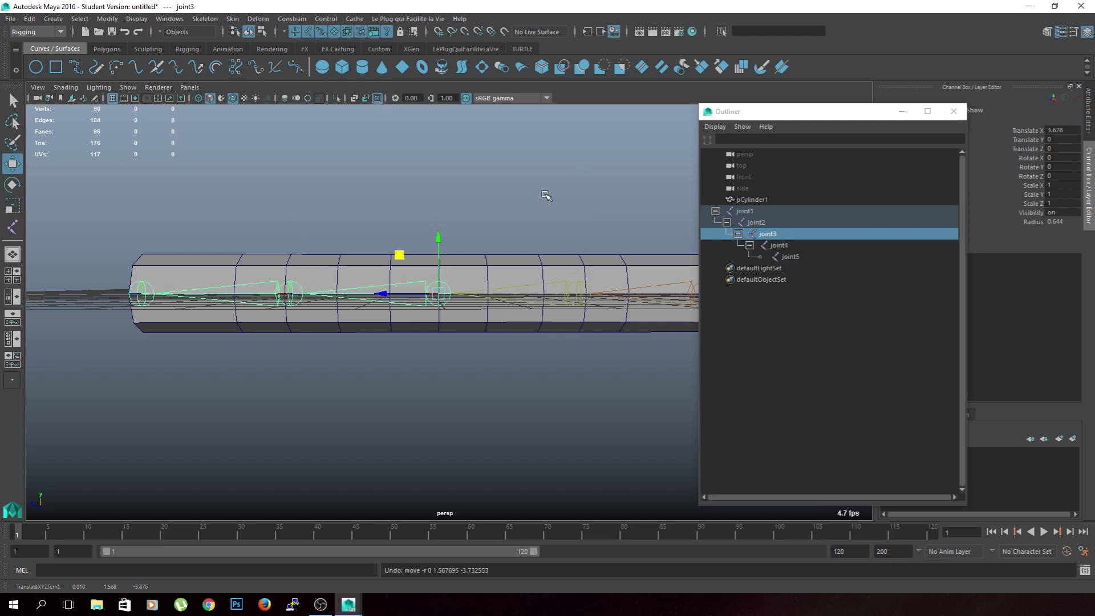
{"action": "key", "text": "d"}
{"action": "left_click_drag", "start_coordinate": [382, 294], "coordinate": [314, 315]}
{"action": "key", "text": "ctrl+z"}
{"action": "left_click", "coordinate": [309, 374]}
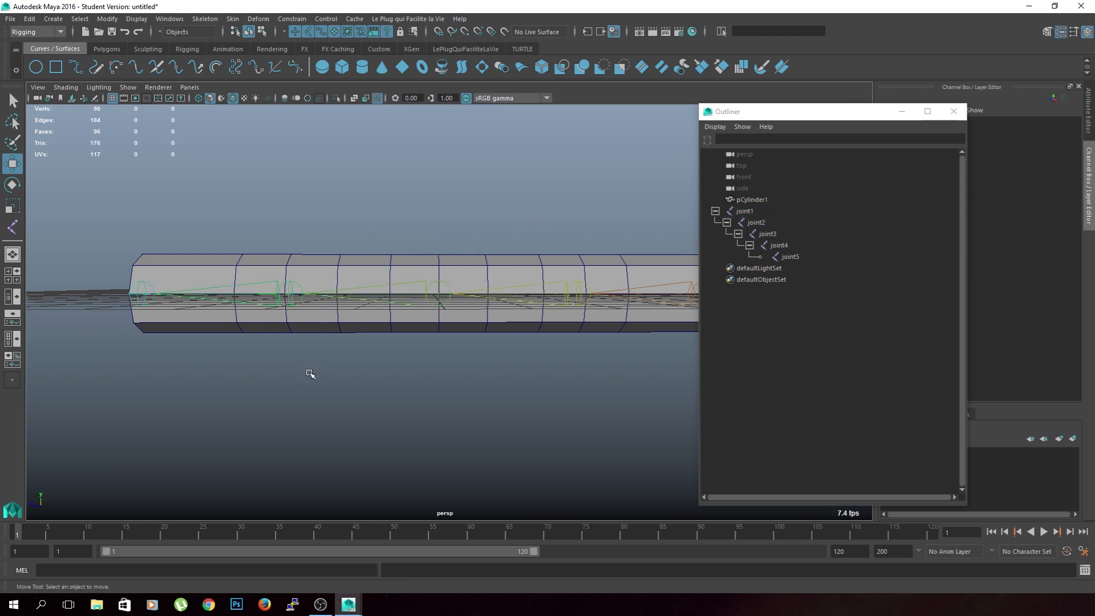
Try moving joint3 with its child joints below the cylinder, try raising its pivot, and undo both changes.
{"action": "left_click", "coordinate": [442, 283]}
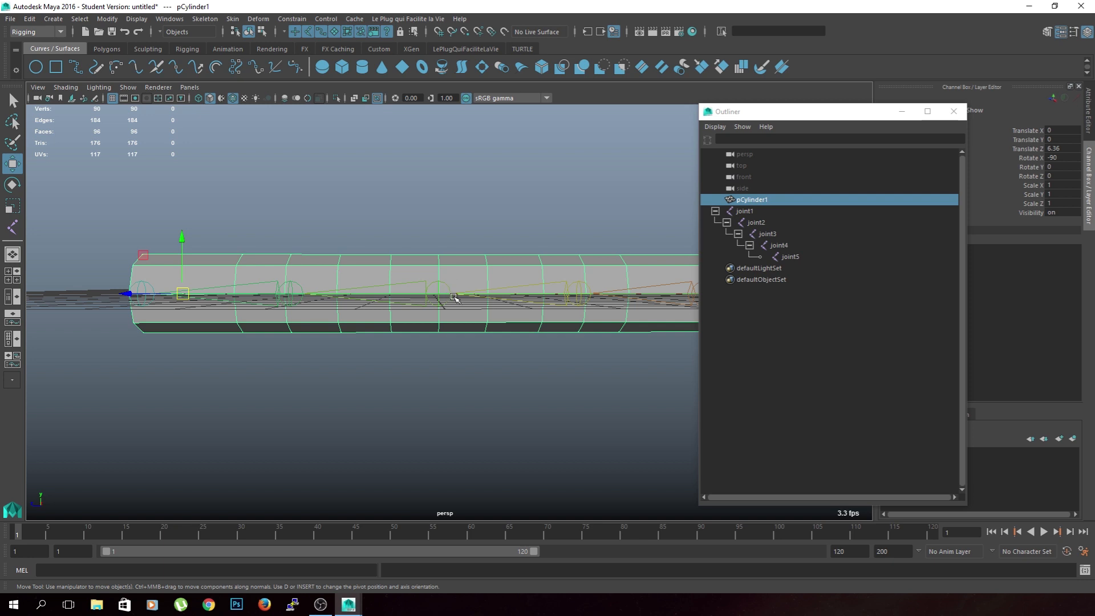
{"action": "left_click", "coordinate": [450, 295]}
{"action": "middle_click_drag", "start_coordinate": [399, 260], "coordinate": [427, 418]}
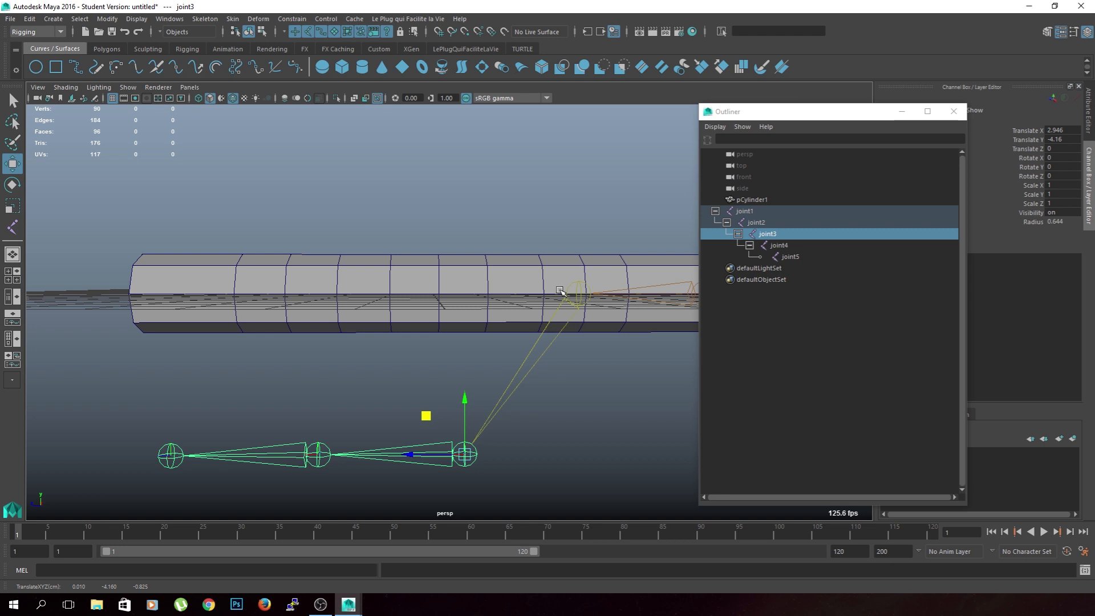
{"action": "key", "text": "ctrl+z"}
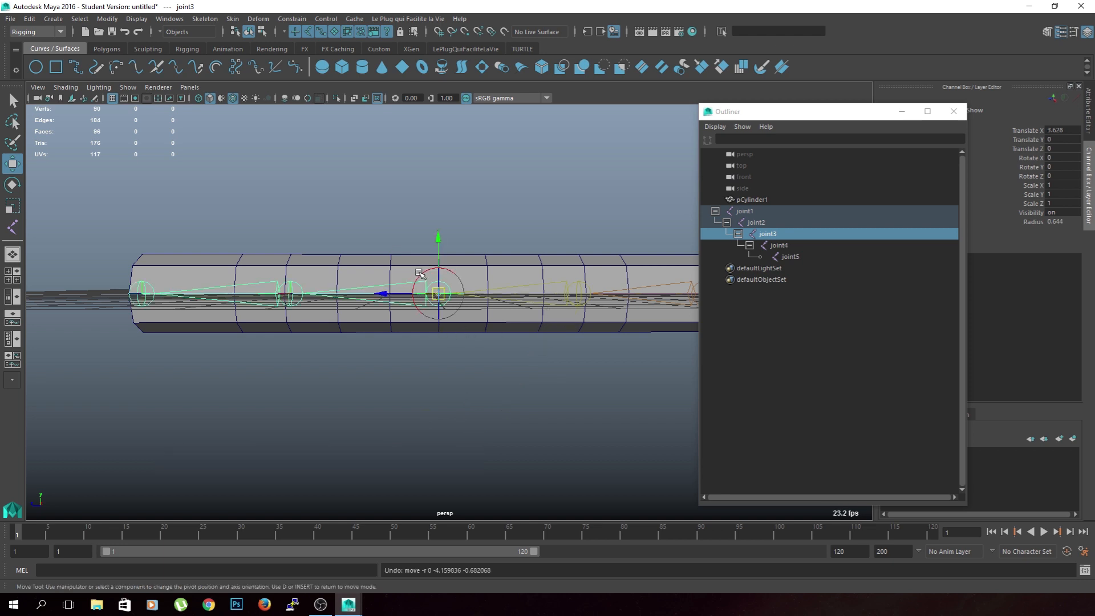
{"action": "left_click_drag", "start_coordinate": [438, 239], "coordinate": [495, 107]}
{"action": "key", "text": "ctrl+z"}
{"action": "left_click", "coordinate": [510, 361]}
Examine the joint chain and its local axes from joint1 at the cylinder's end, and clear the selection.
{"action": "scroll", "coordinate": [510, 361], "scroll_direction": "down", "scroll_amount": 1}
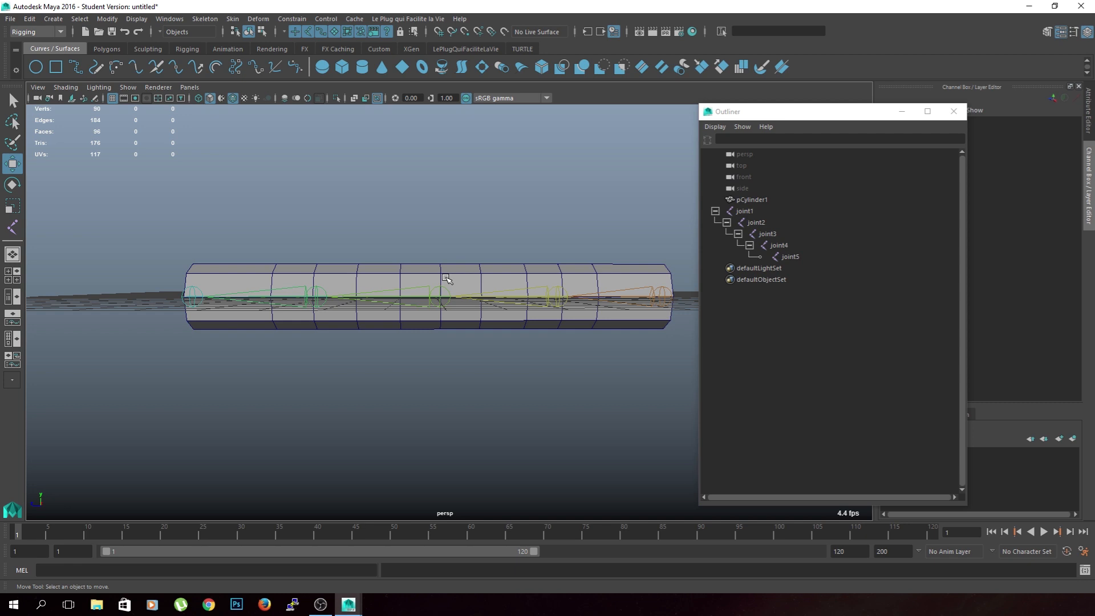
{"action": "left_click_drag", "start_coordinate": [572, 385], "coordinate": [584, 415], "text": "alt"}
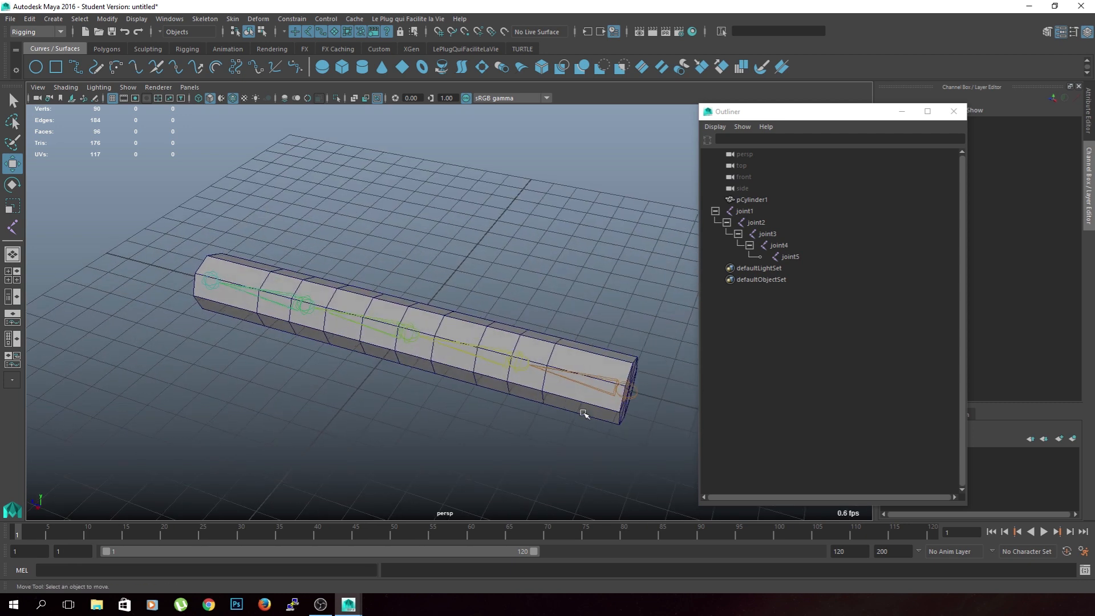
{"action": "left_click", "coordinate": [624, 397]}
{"action": "left_click_drag", "start_coordinate": [490, 425], "coordinate": [459, 411], "text": "alt"}
{"action": "scroll", "coordinate": [459, 411], "scroll_direction": "up", "scroll_amount": 5}
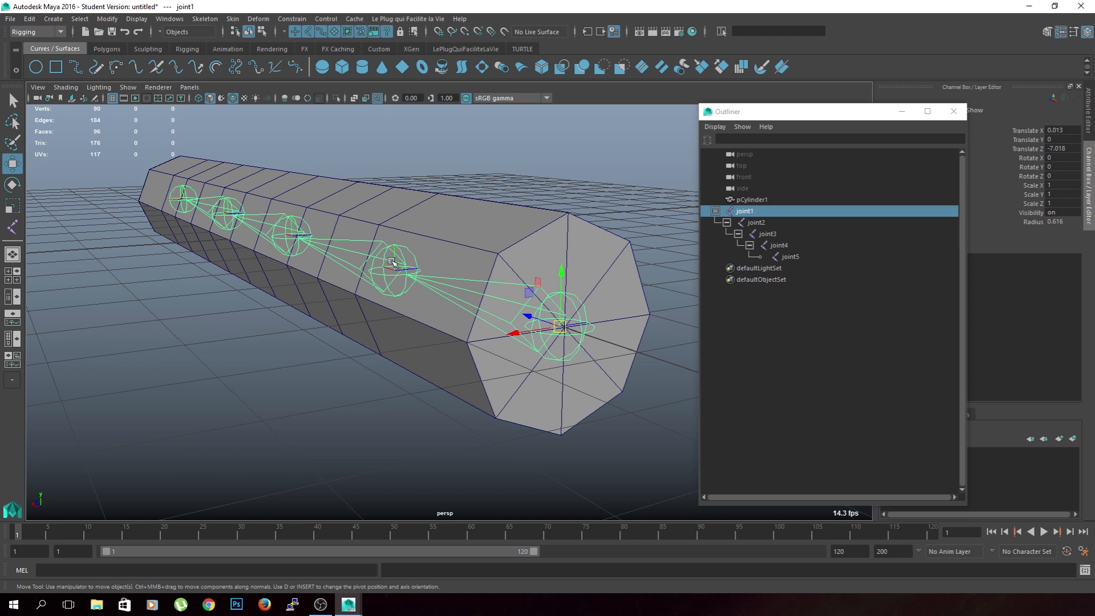
{"action": "scroll", "coordinate": [401, 336], "scroll_direction": "down", "scroll_amount": 5}
{"action": "left_click_drag", "start_coordinate": [400, 413], "coordinate": [433, 420], "text": "alt"}
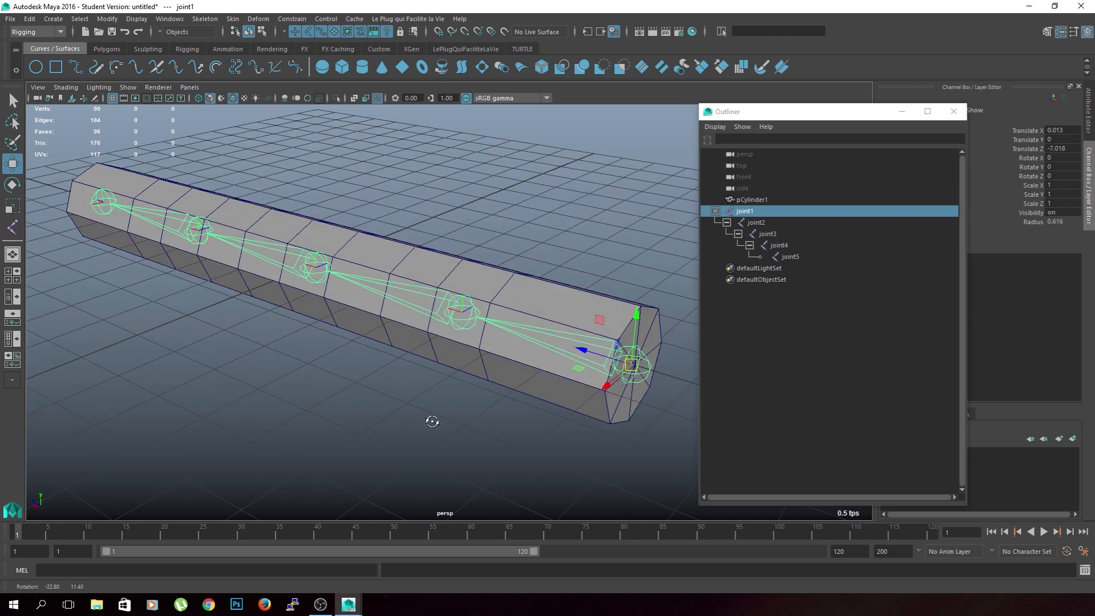
{"action": "left_click", "coordinate": [455, 318], "text": "shift"}
{"action": "left_click", "coordinate": [336, 377]}
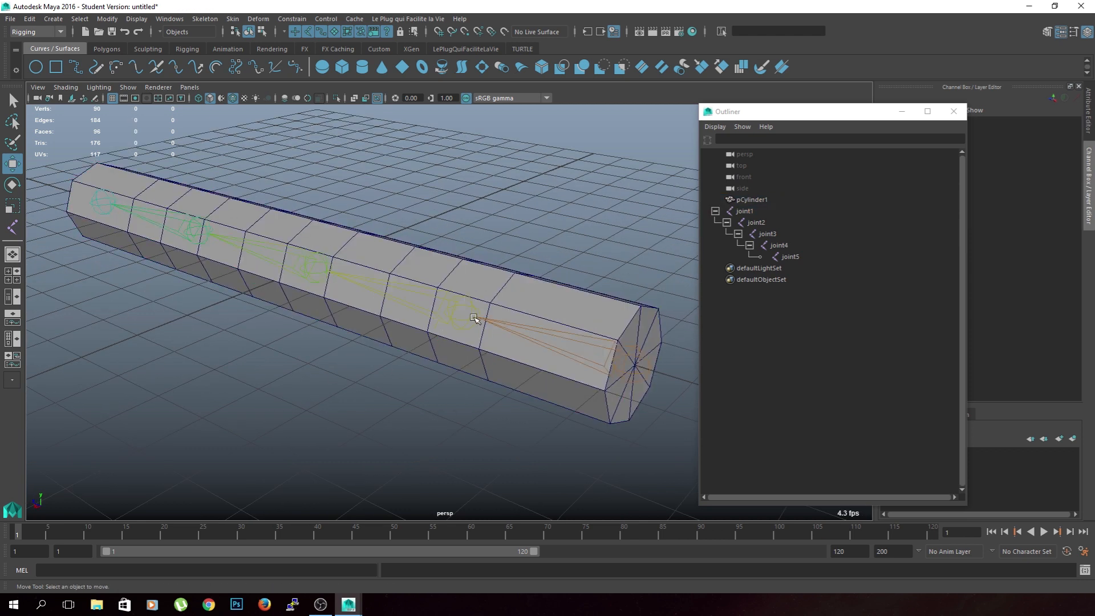
Try rotating joint1 through joint4 together, undo the rotation and clear the selection.
{"action": "left_click", "coordinate": [471, 320]}
{"action": "left_click", "coordinate": [646, 378], "text": "shift"}
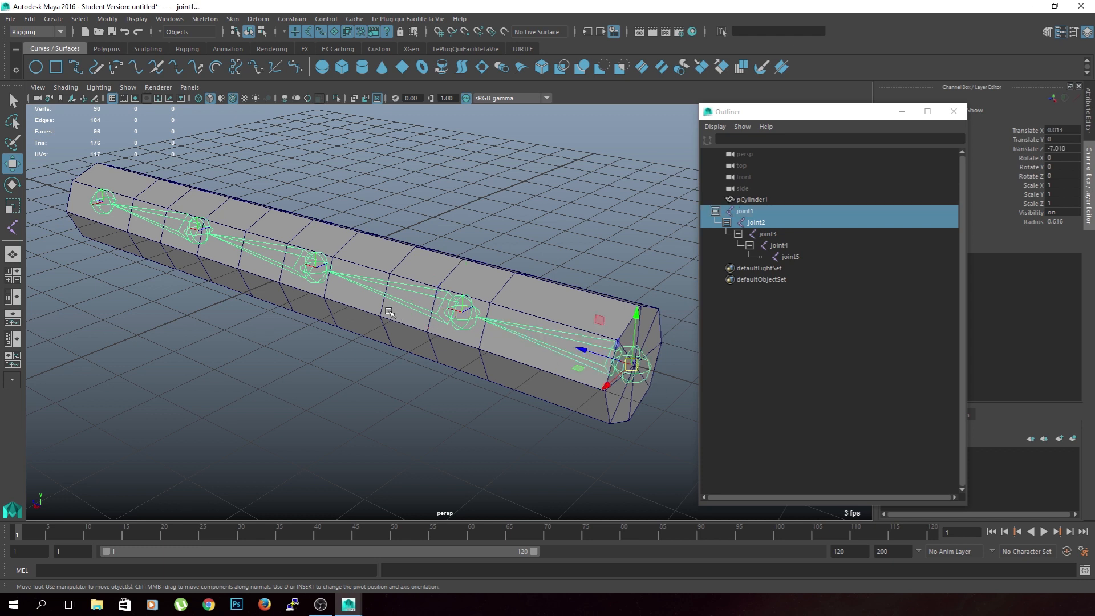
{"action": "left_click", "coordinate": [313, 272], "text": "shift"}
{"action": "left_click", "coordinate": [196, 233], "text": "shift"}
{"action": "key", "text": "e"}
{"action": "left_click_drag", "start_coordinate": [235, 239], "coordinate": [352, 336]}
{"action": "key", "text": "ctrl+z"}
{"action": "left_click", "coordinate": [335, 421]}
{"action": "left_click", "coordinate": [295, 274]}
{"action": "left_click", "coordinate": [366, 395]}
{"action": "left_click_drag", "start_coordinate": [366, 396], "coordinate": [392, 383], "text": "alt"}
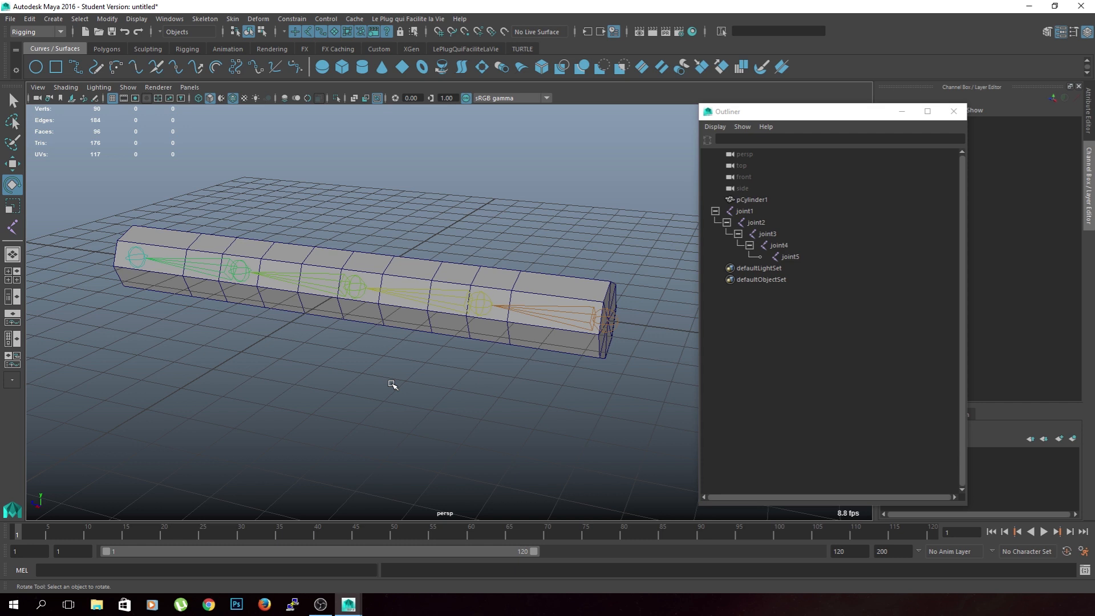
Select joint1 through joint5 and open the Orient Joint options.
{"action": "left_click", "coordinate": [600, 326]}
{"action": "left_click", "coordinate": [790, 257], "text": "shift"}
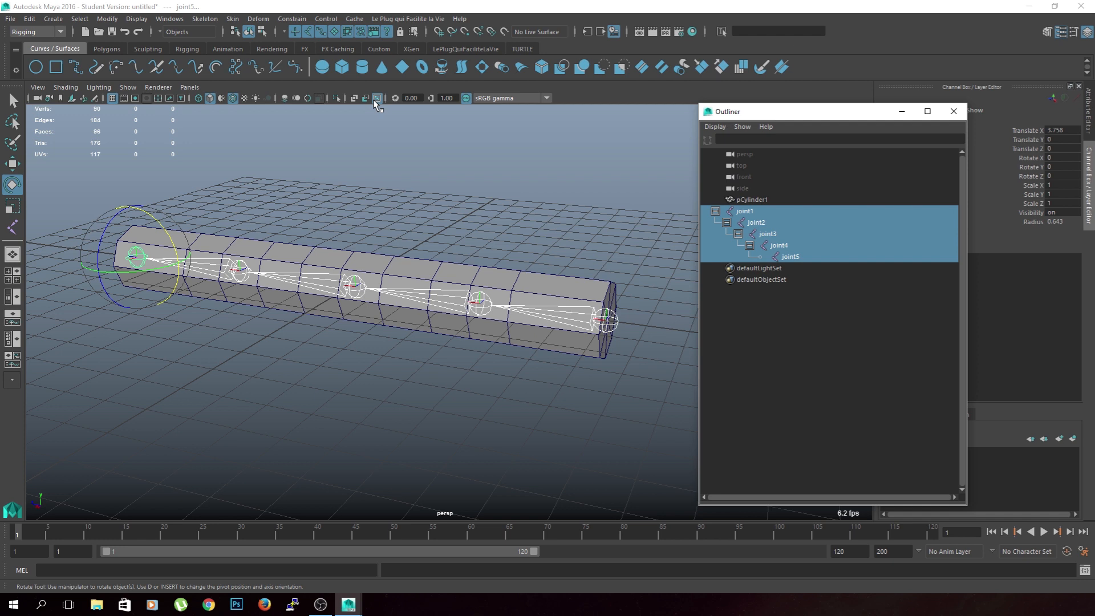
{"action": "middle_click_drag", "start_coordinate": [285, 351], "coordinate": [299, 383], "text": "alt"}
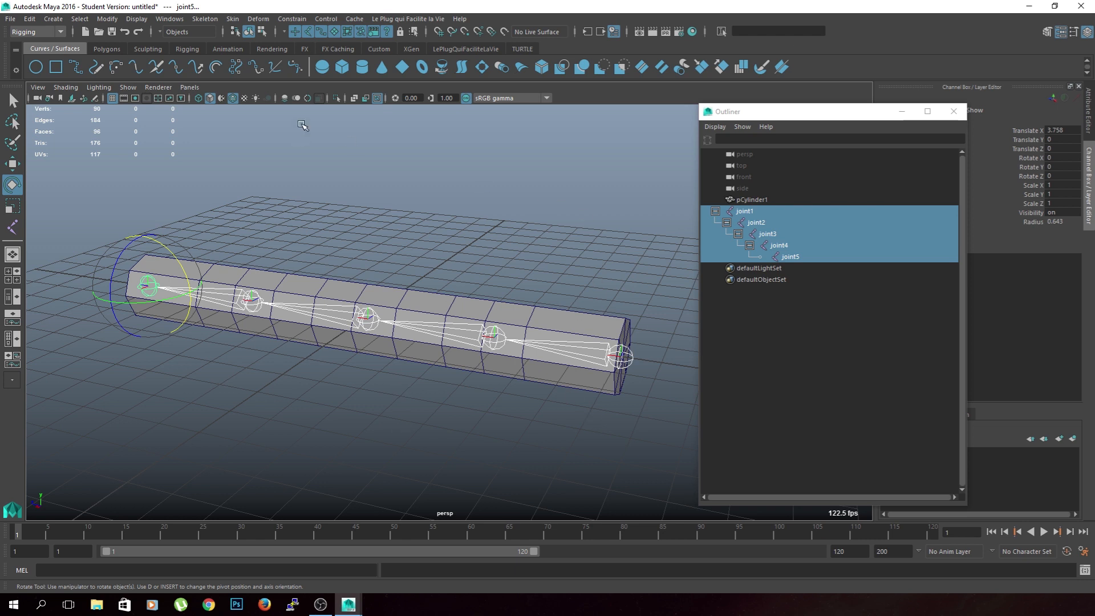
{"action": "left_click", "coordinate": [205, 19]}
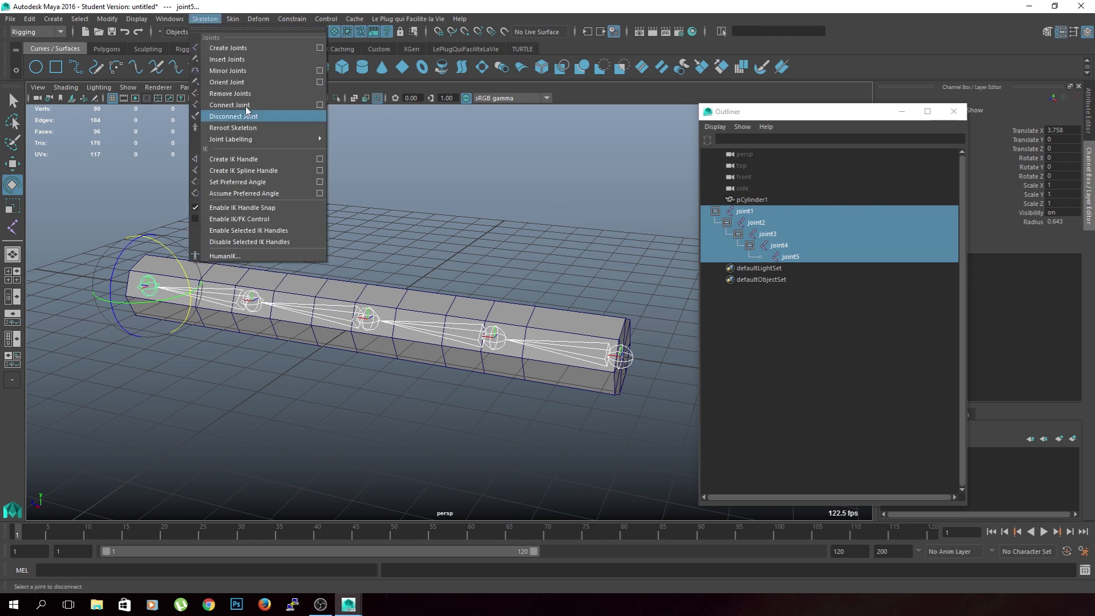
{"action": "left_click", "coordinate": [318, 83]}
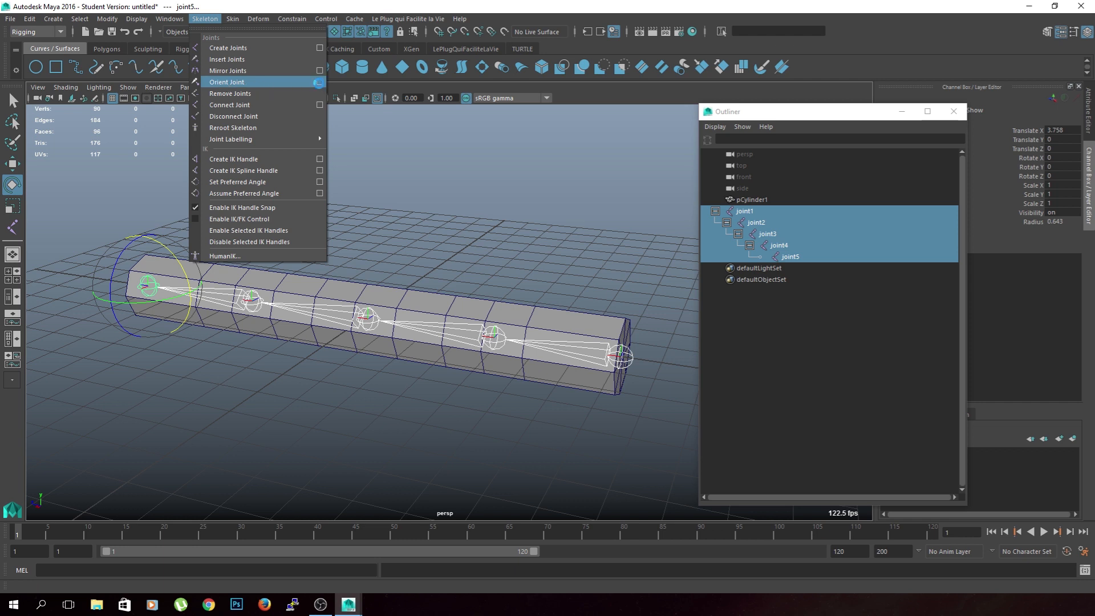
{"action": "left_click_drag", "start_coordinate": [296, 198], "coordinate": [483, 98]}
{"action": "left_click", "coordinate": [406, 162]}
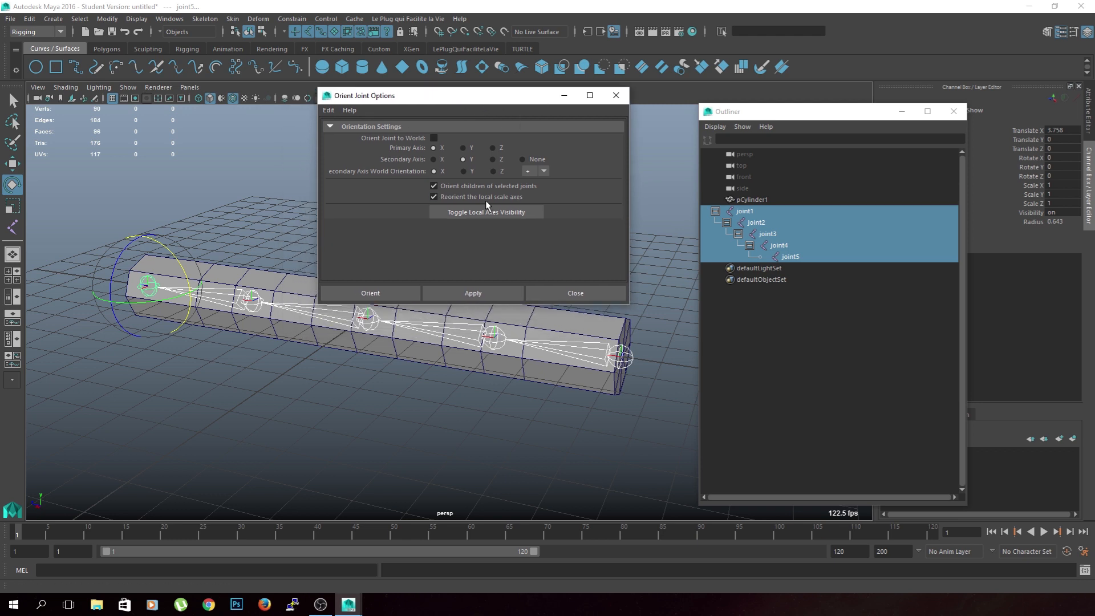
Reset the Orient Joint settings and orient the selected joints with primary axis X, secondary axis Y and Y world orientation.
{"action": "scroll", "coordinate": [496, 336], "scroll_direction": "up", "scroll_amount": 3}
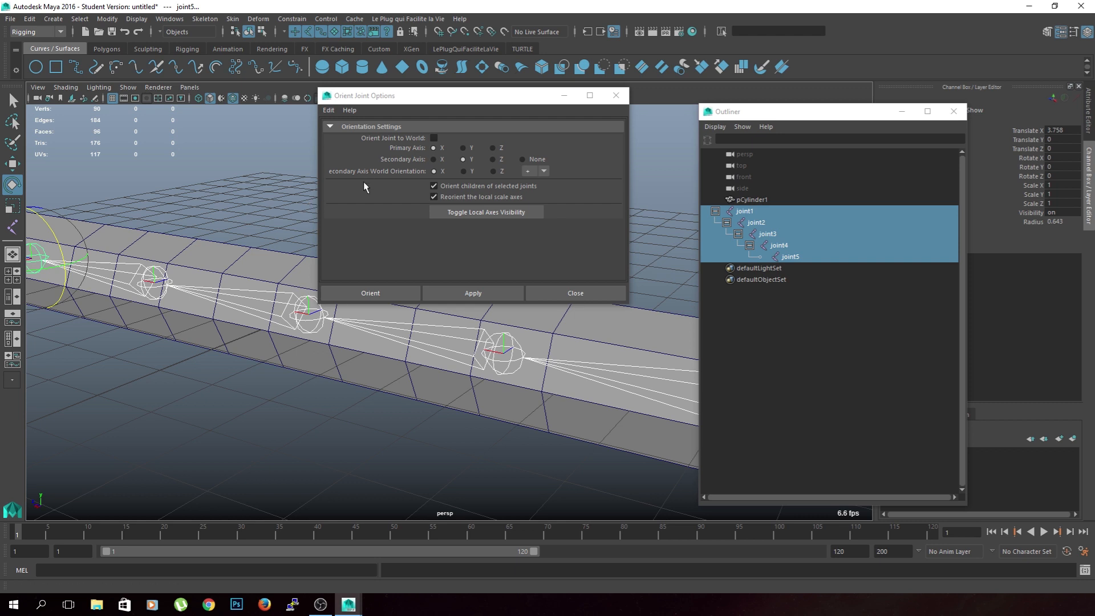
{"action": "left_click", "coordinate": [328, 110]}
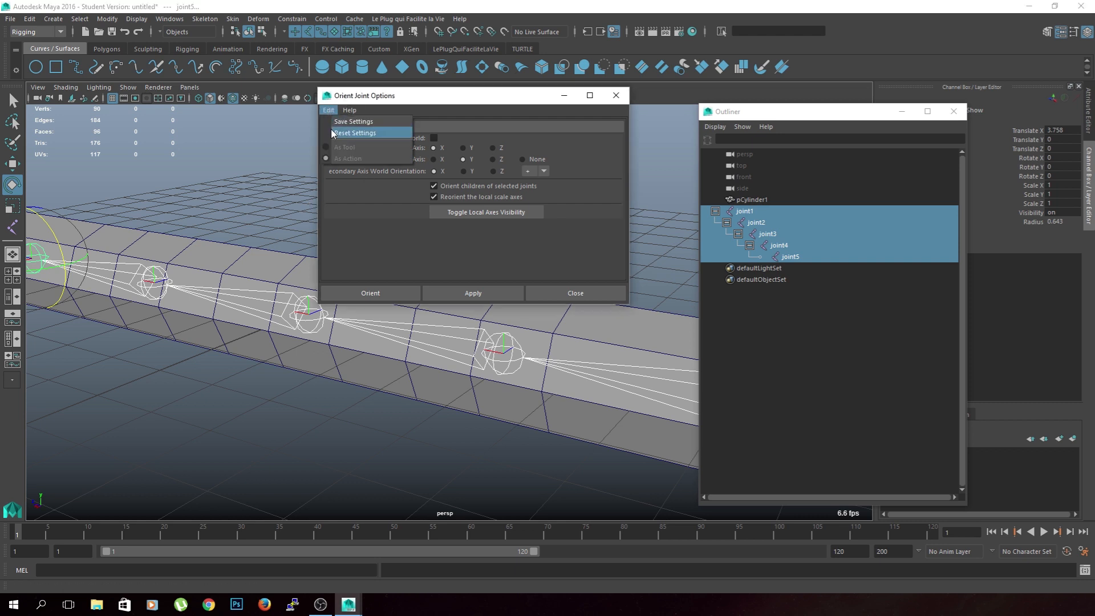
{"action": "left_click", "coordinate": [332, 132]}
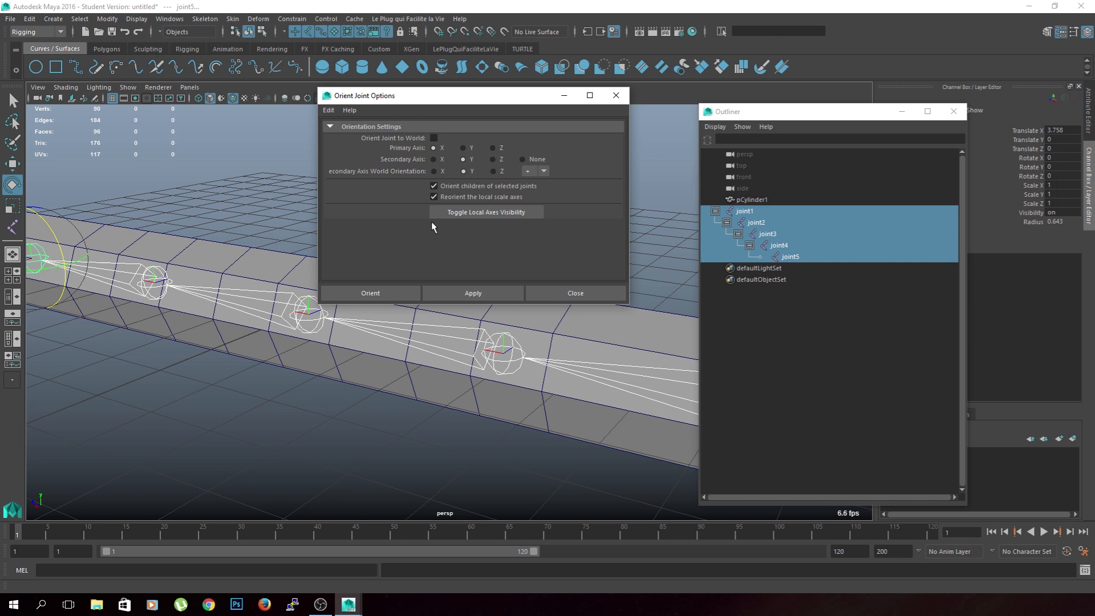
{"action": "left_click", "coordinate": [434, 138]}
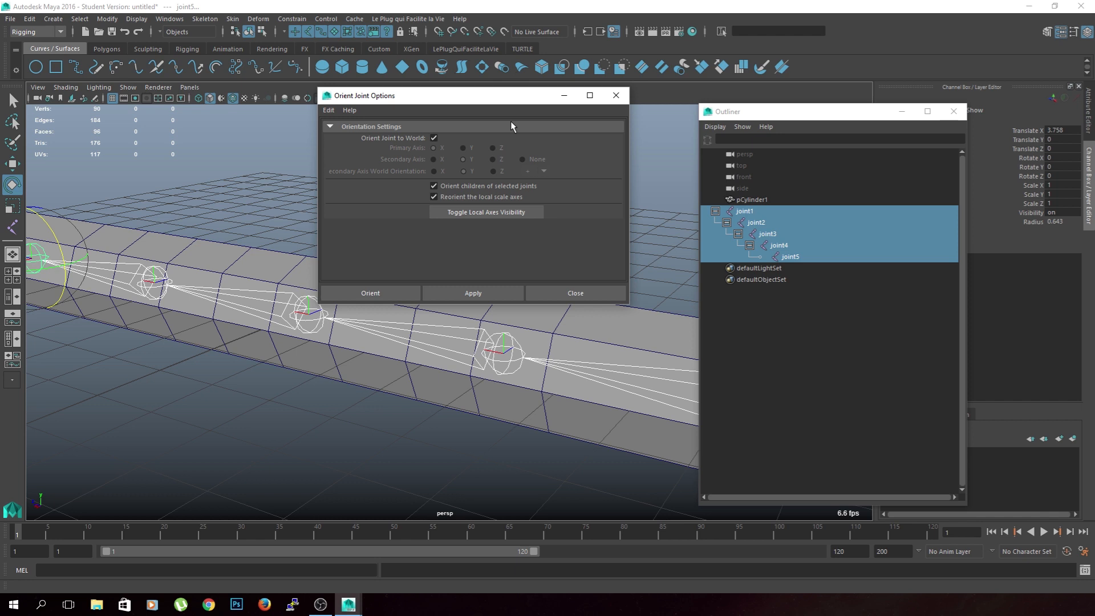
{"action": "left_click", "coordinate": [329, 110]}
{"action": "left_click", "coordinate": [346, 131]}
{"action": "left_click", "coordinate": [374, 292]}
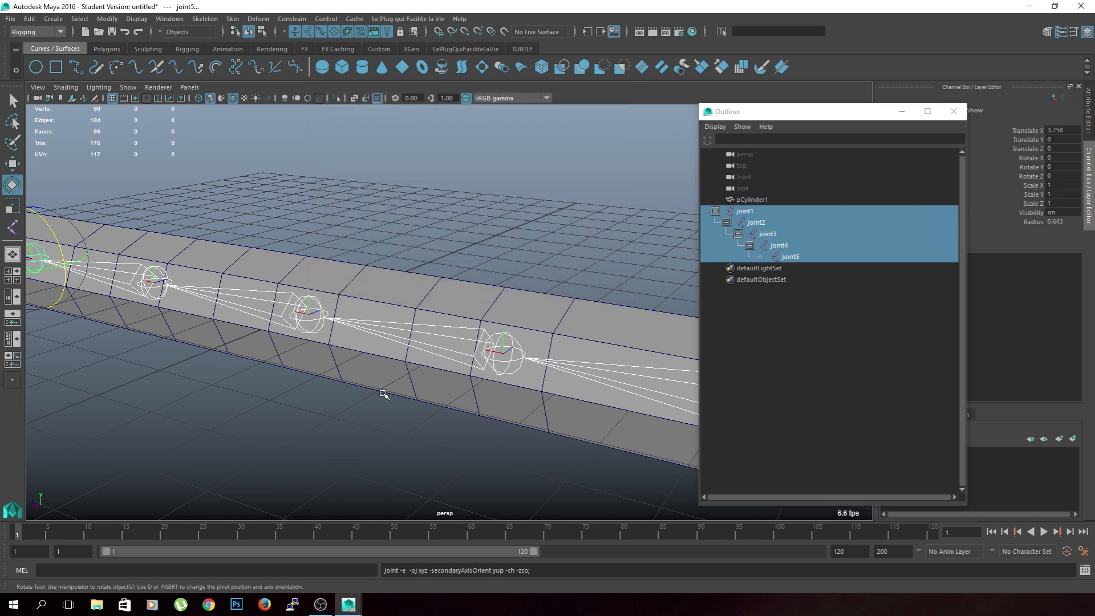
{"action": "key", "text": "f"}
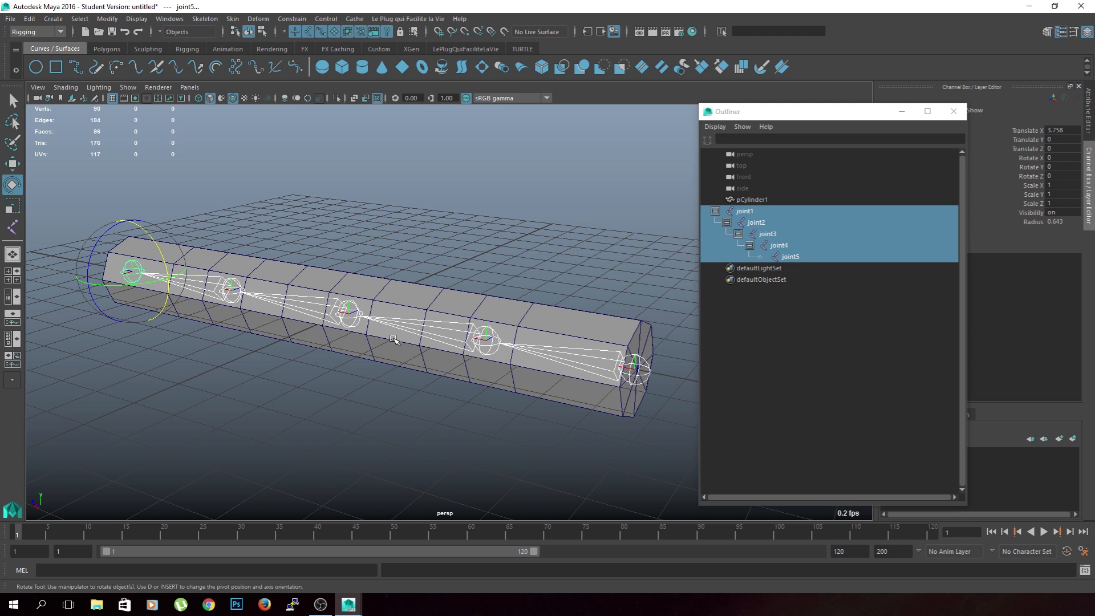
{"action": "left_click", "coordinate": [424, 399]}
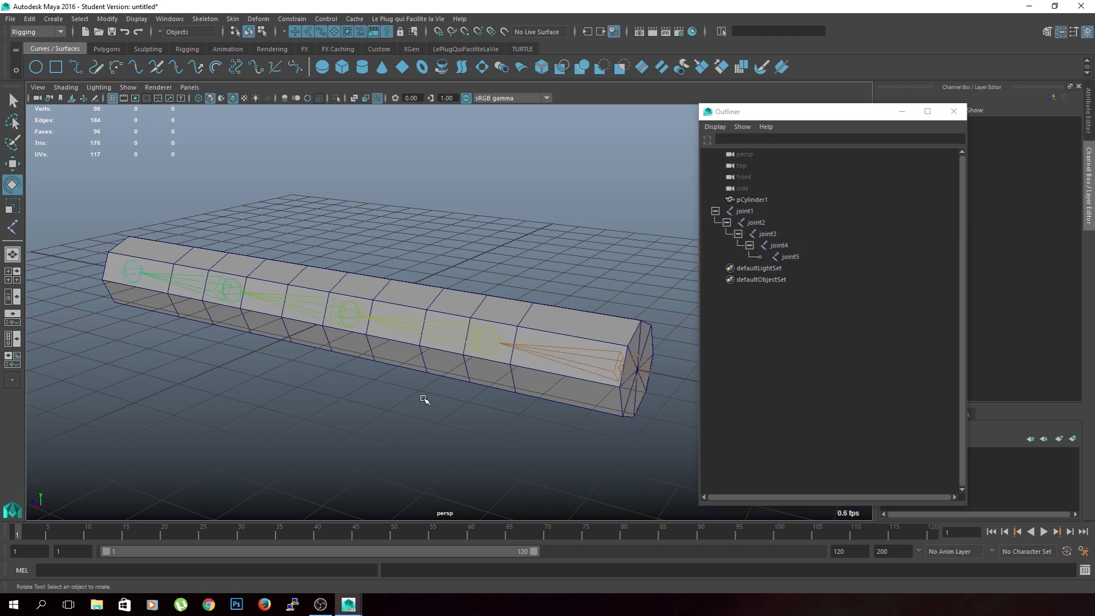
Create a NURBS circle at the grid origin, around the middle of the cylinder.
{"action": "scroll", "coordinate": [351, 335], "scroll_direction": "up", "scroll_amount": 1}
{"action": "left_click_drag", "start_coordinate": [326, 347], "coordinate": [345, 371], "text": "alt"}
{"action": "middle_click_drag", "start_coordinate": [344, 370], "coordinate": [342, 362], "text": "alt"}
{"action": "left_click", "coordinate": [36, 67]}
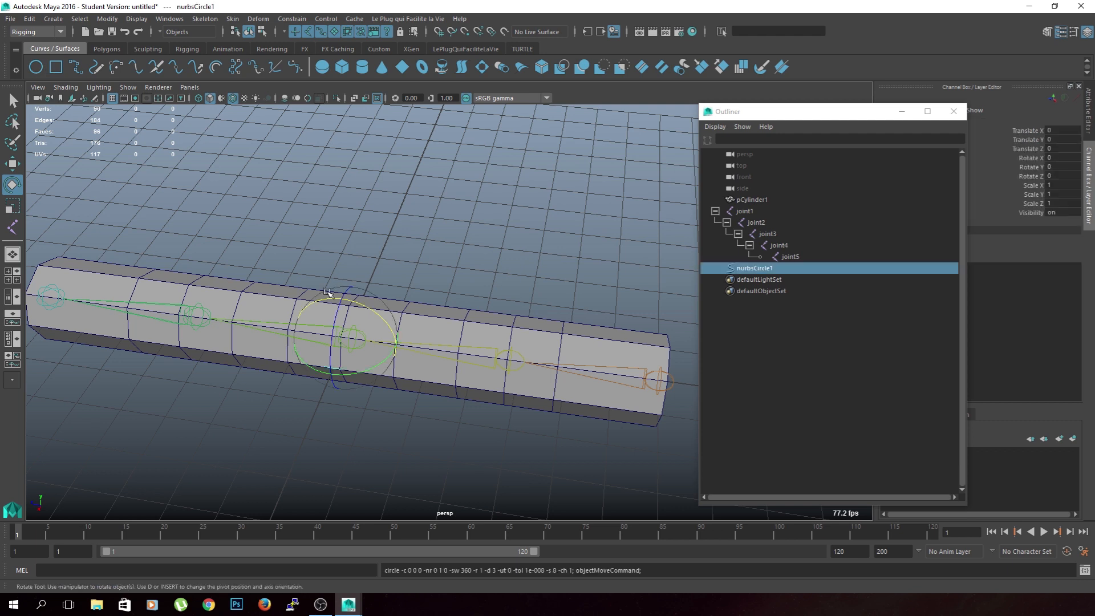
Scale the circle to 1.951 with an X rotation of -90, and position it and three duplicates around joint1 through joint4.
{"action": "key", "text": "w"}
{"action": "left_click_drag", "start_coordinate": [496, 265], "coordinate": [489, 231], "text": "alt"}
{"action": "key", "text": "r"}
{"action": "middle_click_drag", "start_coordinate": [366, 364], "coordinate": [443, 368]}
{"action": "key", "text": "e"}
{"action": "left_click_drag", "start_coordinate": [342, 365], "coordinate": [342, 297]}
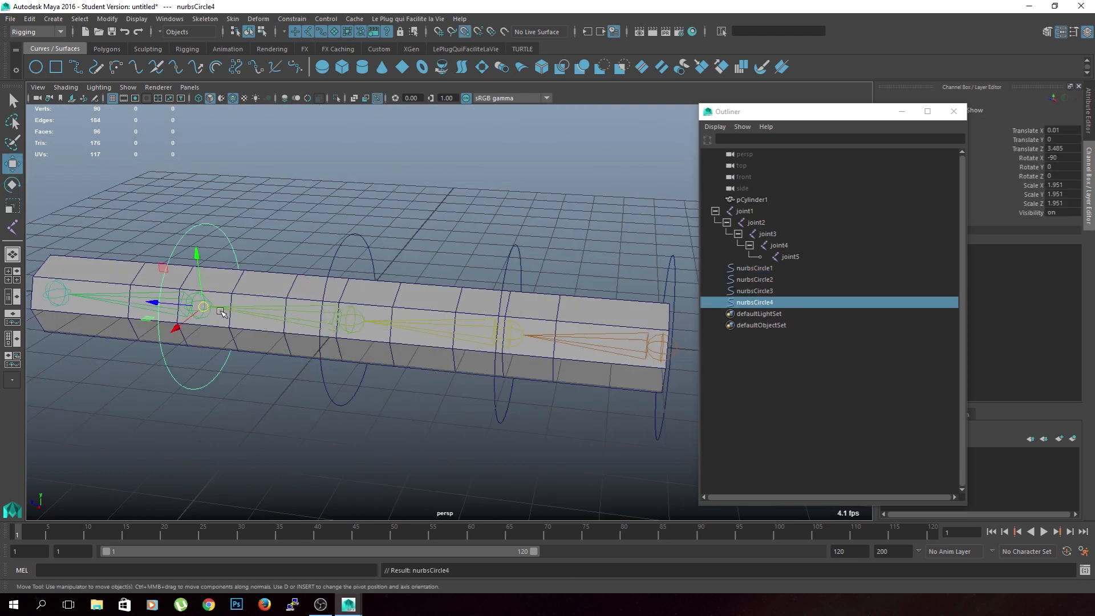
{"action": "left_click_drag", "start_coordinate": [204, 306], "coordinate": [194, 304]}
{"action": "left_click_drag", "start_coordinate": [255, 335], "coordinate": [377, 364], "text": "alt"}
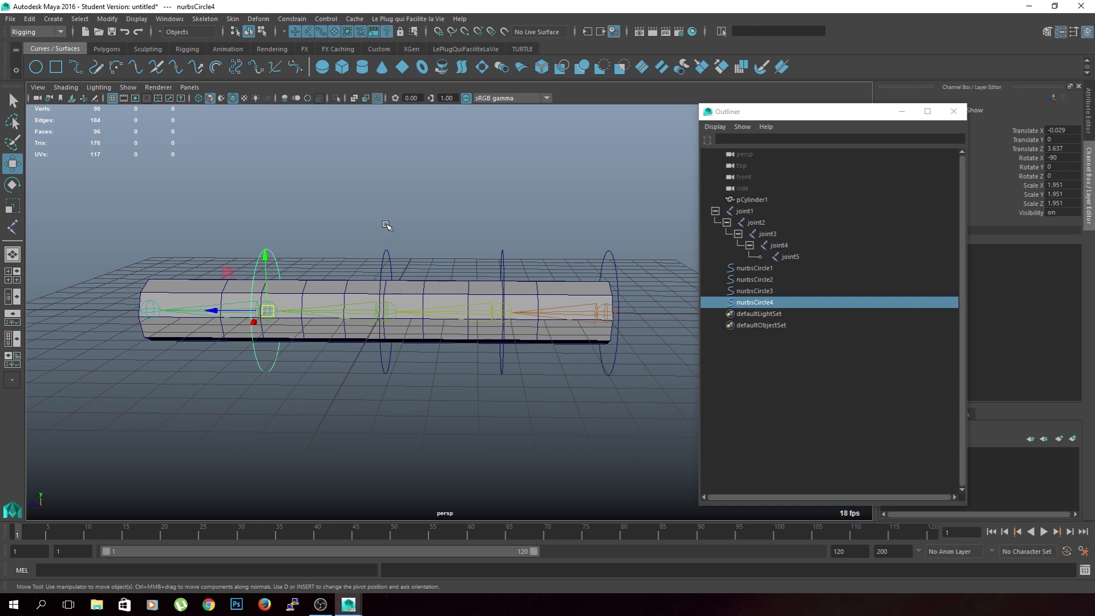
Freeze the transformations of nurbsCircle1 through nurbsCircle4 together and clear the selection.
{"action": "left_click_drag", "start_coordinate": [645, 230], "coordinate": [257, 270]}
{"action": "left_click", "coordinate": [157, 20]}
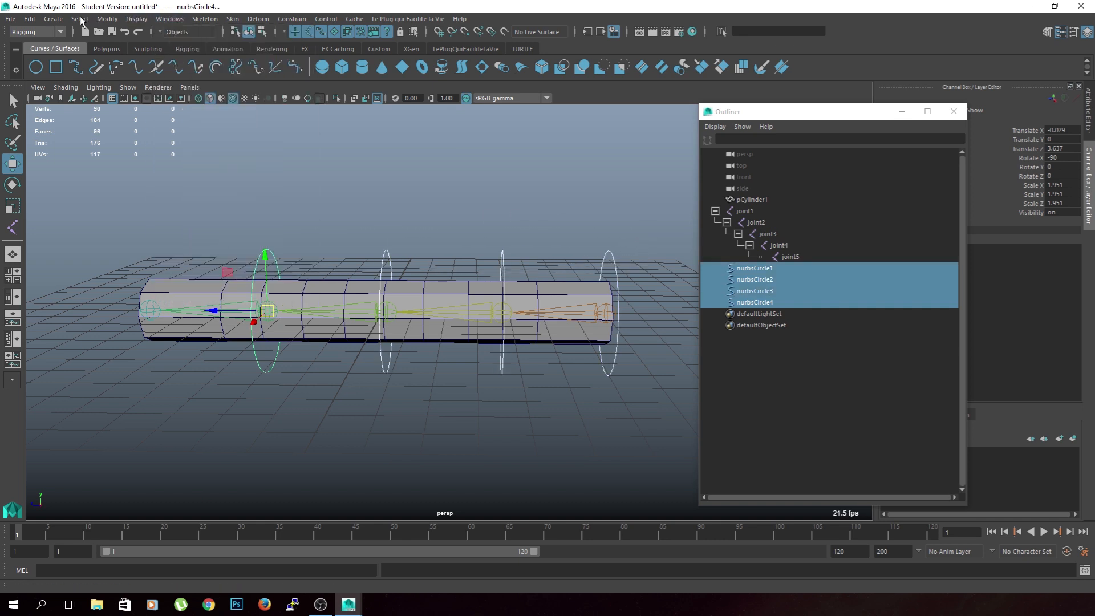
{"action": "left_click", "coordinate": [106, 19]}
{"action": "left_click", "coordinate": [138, 69]}
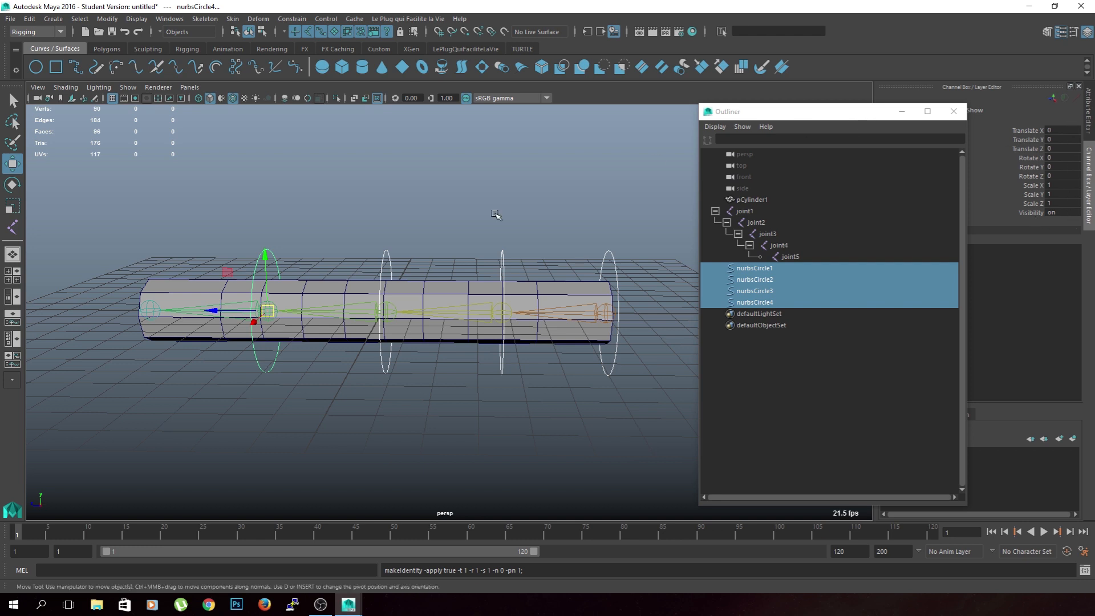
{"action": "left_click", "coordinate": [420, 171]}
Examine nurbsCircle1's transform attributes and its local and world space pivot values.
{"action": "left_click_drag", "start_coordinate": [636, 233], "coordinate": [611, 255]}
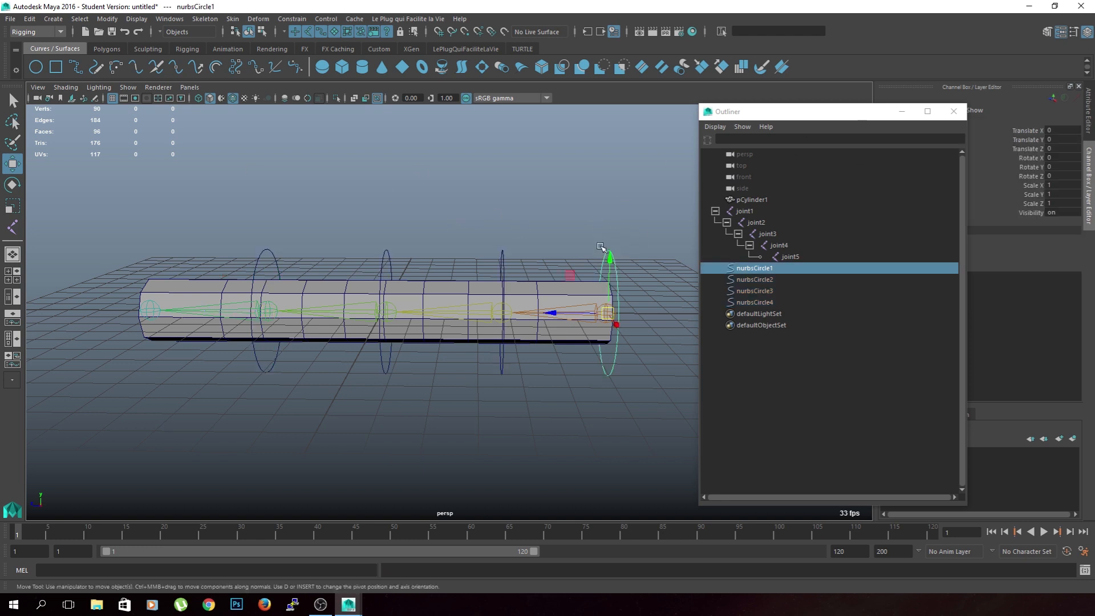
{"action": "left_click", "coordinate": [1092, 107]}
{"action": "left_click", "coordinate": [898, 113]}
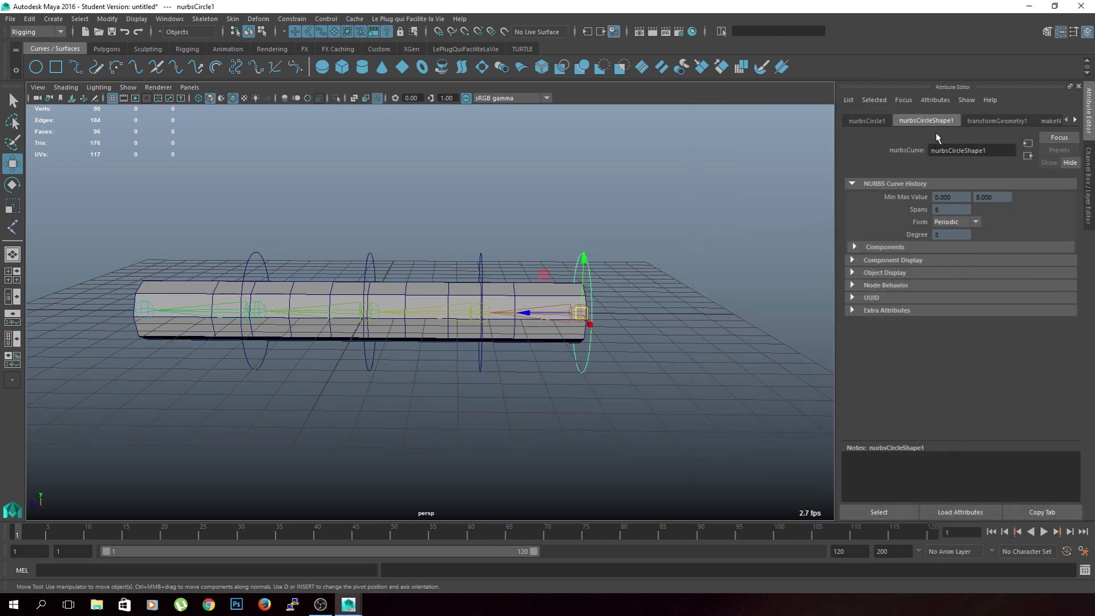
{"action": "left_click", "coordinate": [866, 121]}
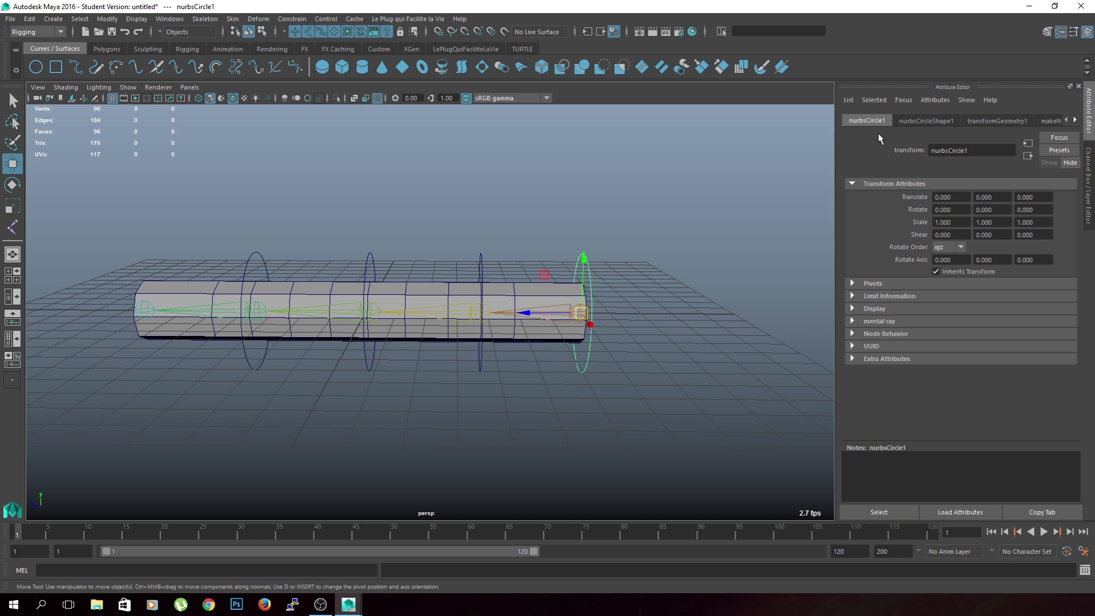
{"action": "left_click", "coordinate": [855, 284]}
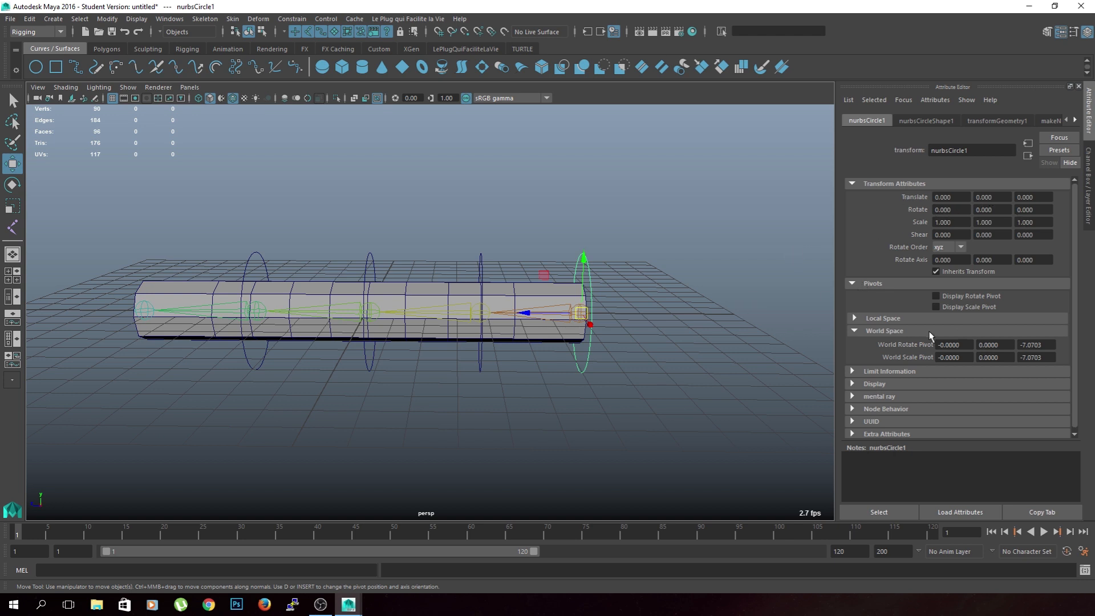
{"action": "left_click", "coordinate": [854, 318]}
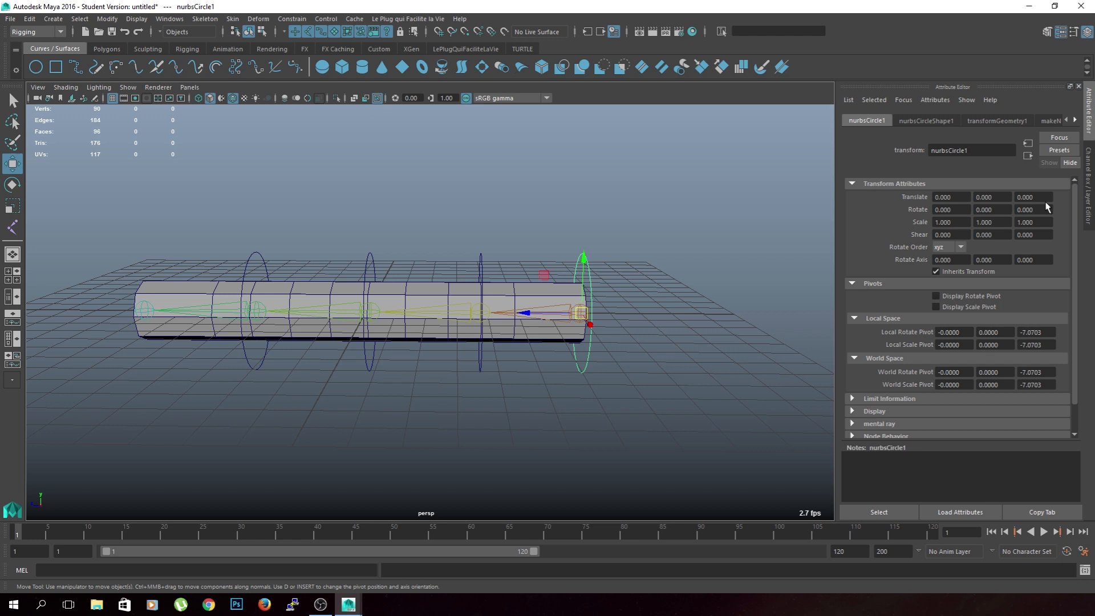
{"action": "left_click", "coordinate": [732, 244]}
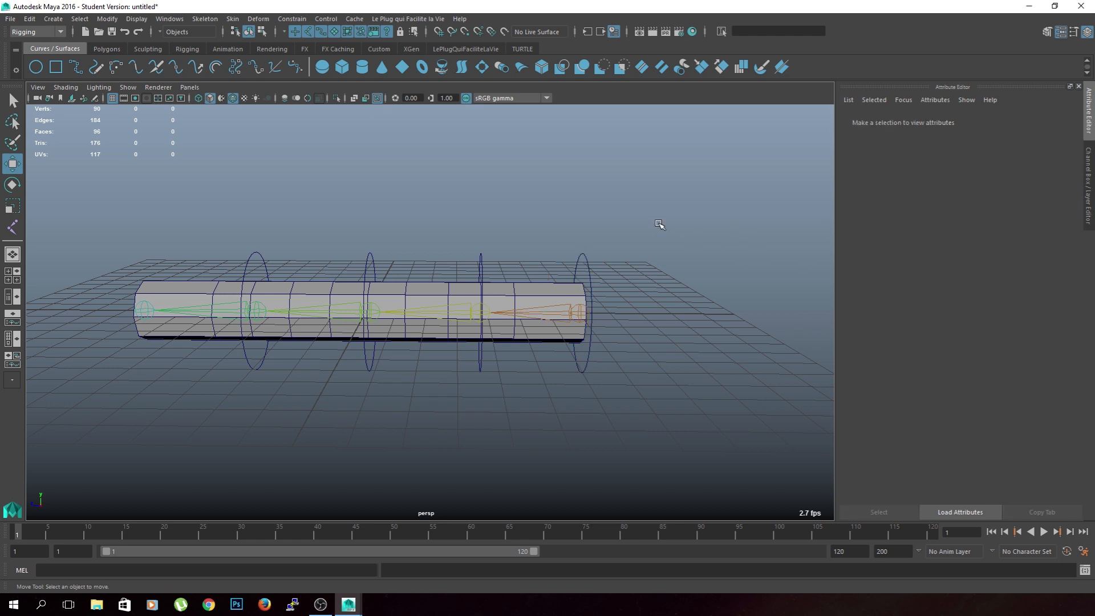
{"action": "left_click", "coordinate": [568, 257]}
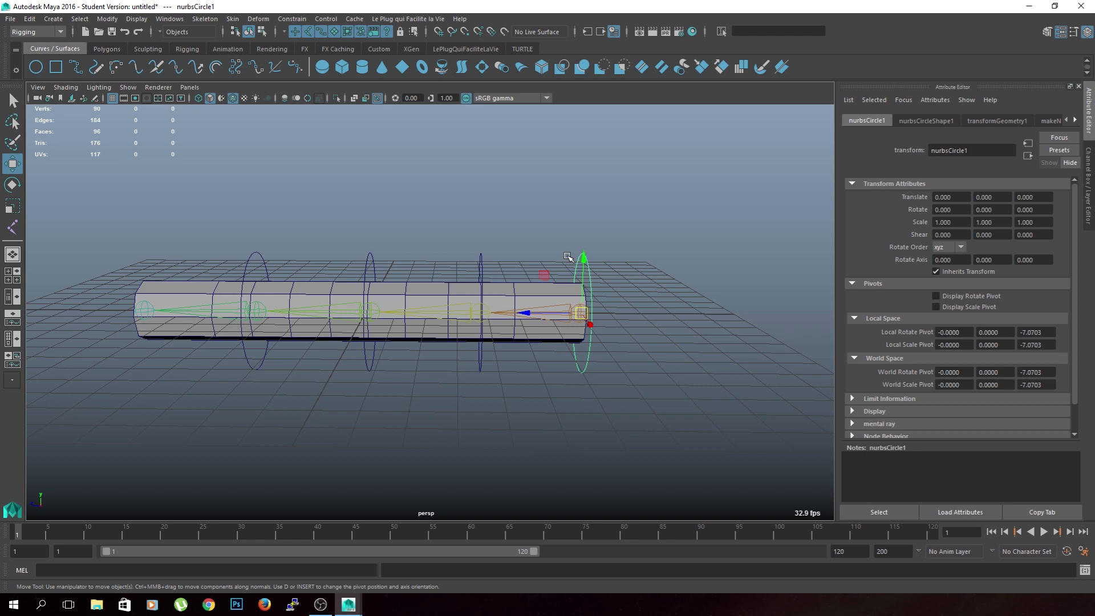
{"action": "left_click", "coordinate": [691, 241]}
{"action": "left_click_drag", "start_coordinate": [690, 239], "coordinate": [549, 271]}
{"action": "left_click", "coordinate": [706, 303]}
{"action": "left_click_drag", "start_coordinate": [661, 224], "coordinate": [578, 265]}
{"action": "left_click", "coordinate": [107, 19]}
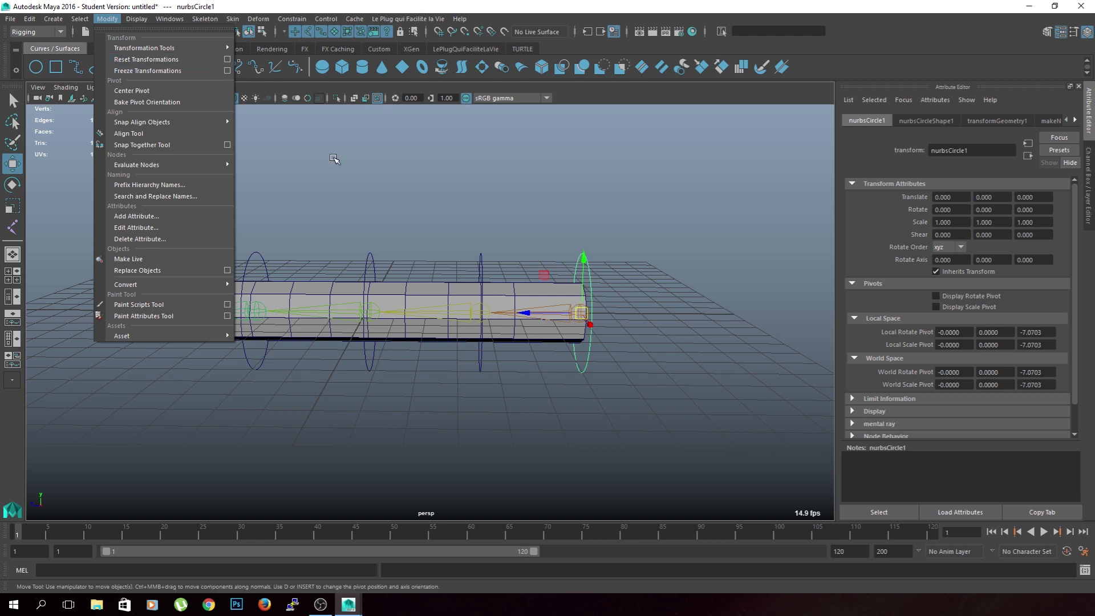
{"action": "left_click", "coordinate": [665, 231]}
{"action": "left_click_drag", "start_coordinate": [564, 232], "coordinate": [357, 278]}
{"action": "left_click_drag", "start_coordinate": [175, 211], "coordinate": [630, 258]}
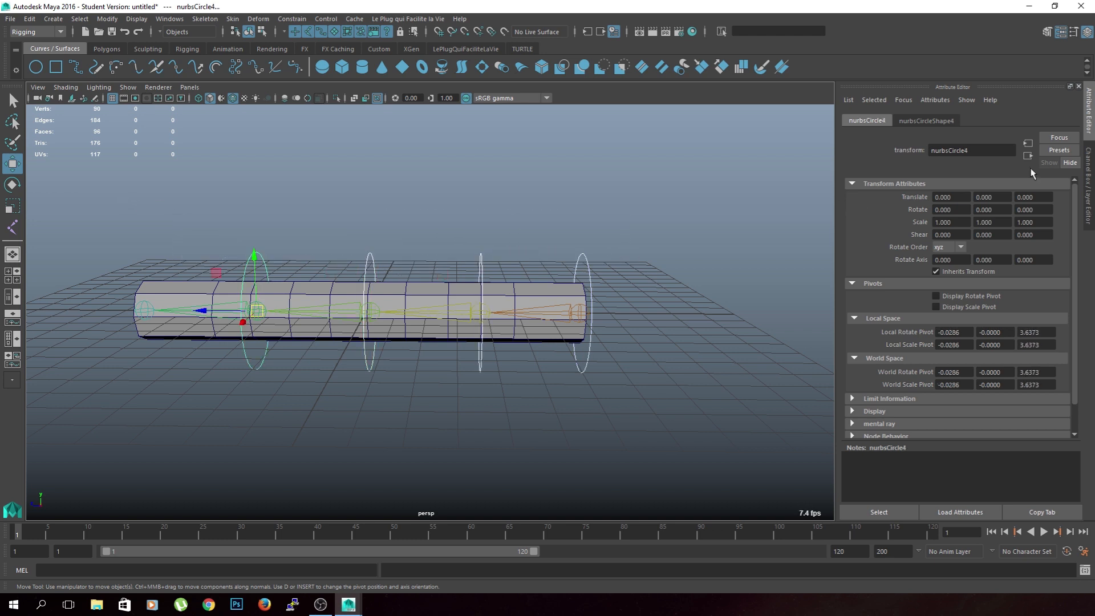
Bring back the Channel Box and delete the construction history of all four circle controllers.
{"action": "left_click", "coordinate": [1089, 171]}
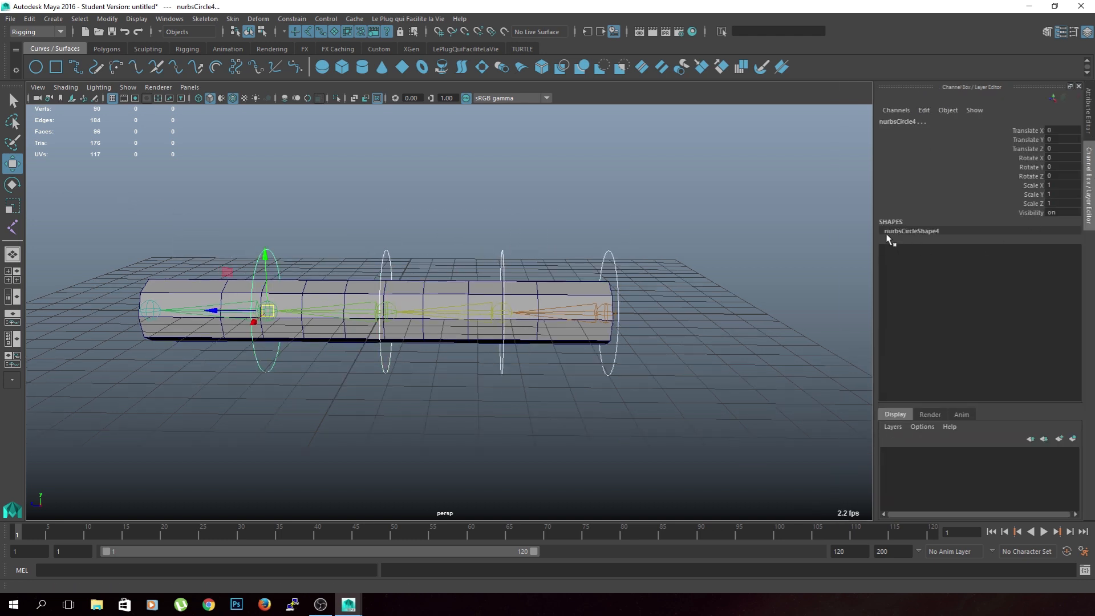
{"action": "left_click", "coordinate": [654, 230]}
{"action": "left_click_drag", "start_coordinate": [631, 242], "coordinate": [586, 258]}
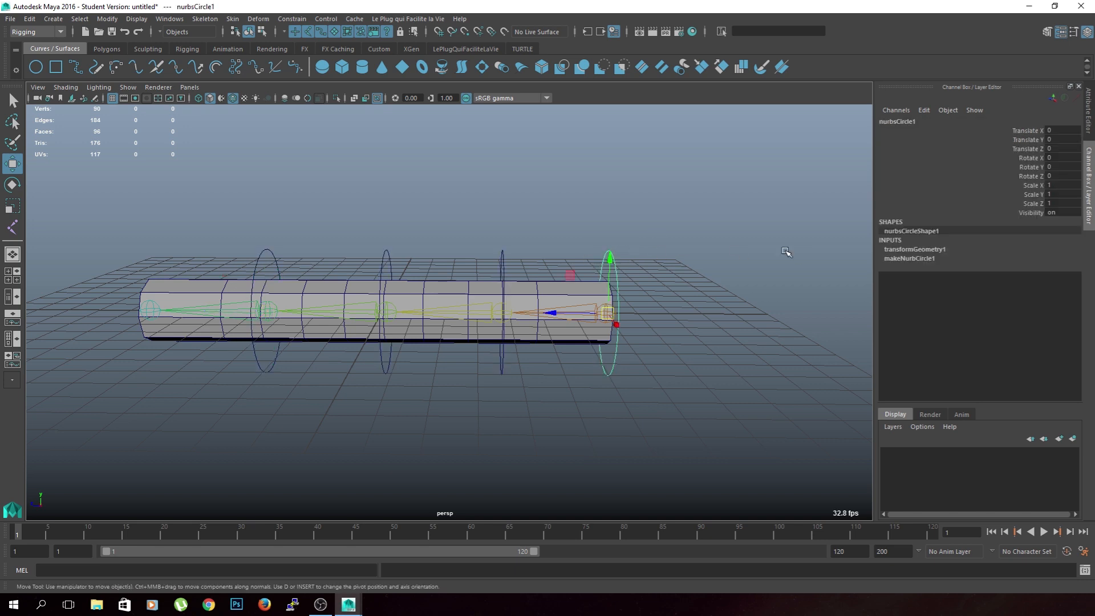
{"action": "left_click_drag", "start_coordinate": [712, 204], "coordinate": [236, 268]}
{"action": "left_click", "coordinate": [30, 19]}
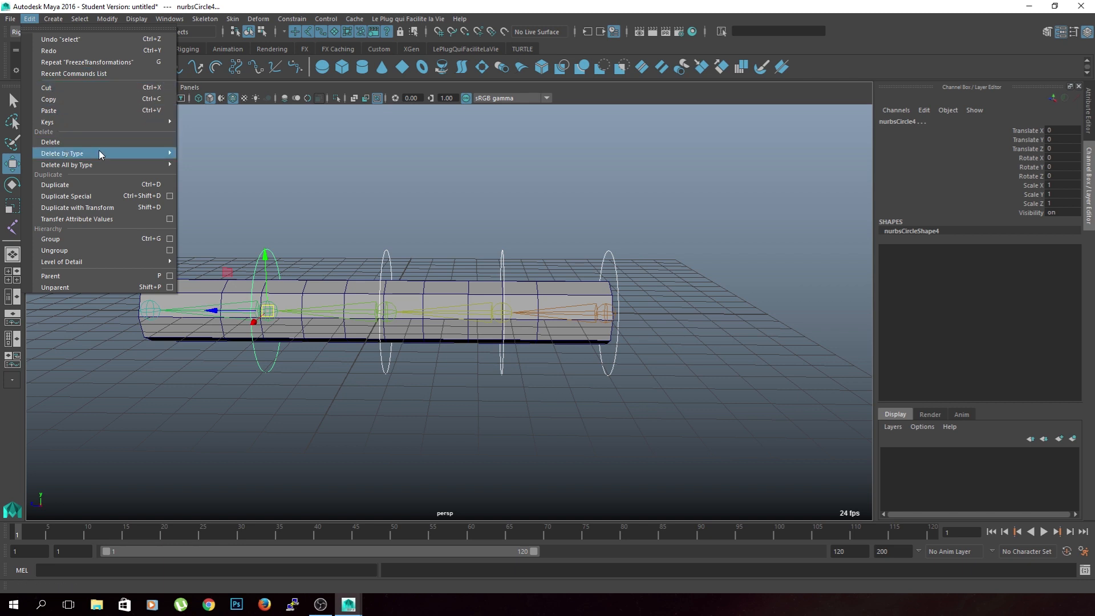
{"action": "left_click", "coordinate": [207, 164]}
{"action": "left_click", "coordinate": [565, 177]}
{"action": "left_click", "coordinate": [256, 265]}
{"action": "left_click", "coordinate": [422, 243]}
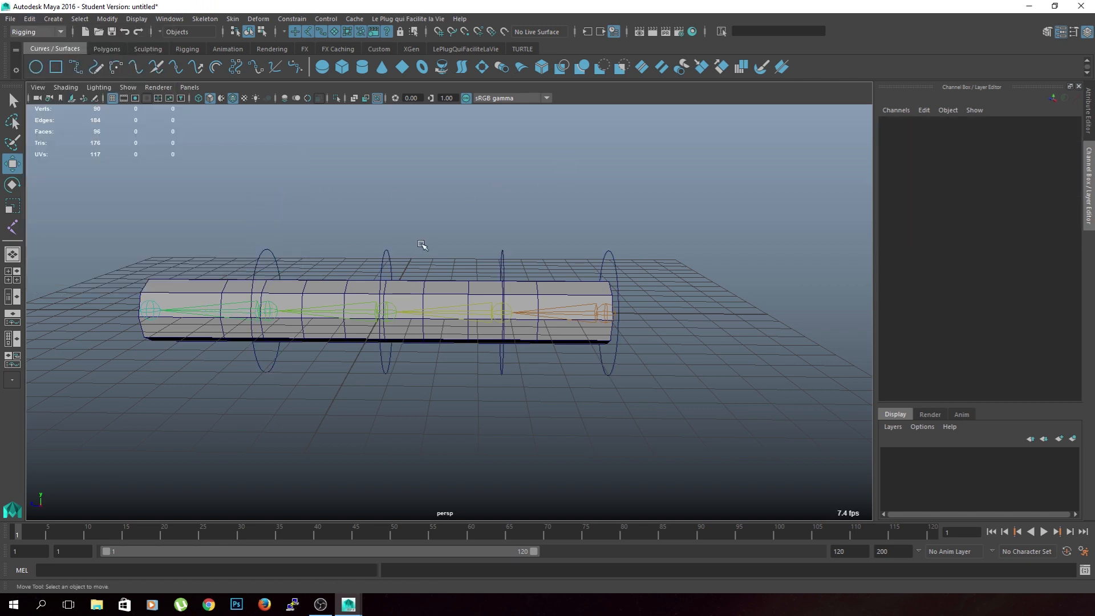
Parent the circle controllers in a chain: nurbsCircle4 under nurbsCircle3, nurbsCircle3 under nurbsCircle2, and nurbsCircle2 under nurbsCircle1.
{"action": "left_click_drag", "start_coordinate": [366, 232], "coordinate": [265, 266]}
{"action": "left_click", "coordinate": [384, 254], "text": "shift"}
{"action": "key", "text": "p"}
{"action": "left_click_drag", "start_coordinate": [422, 228], "coordinate": [358, 272]}
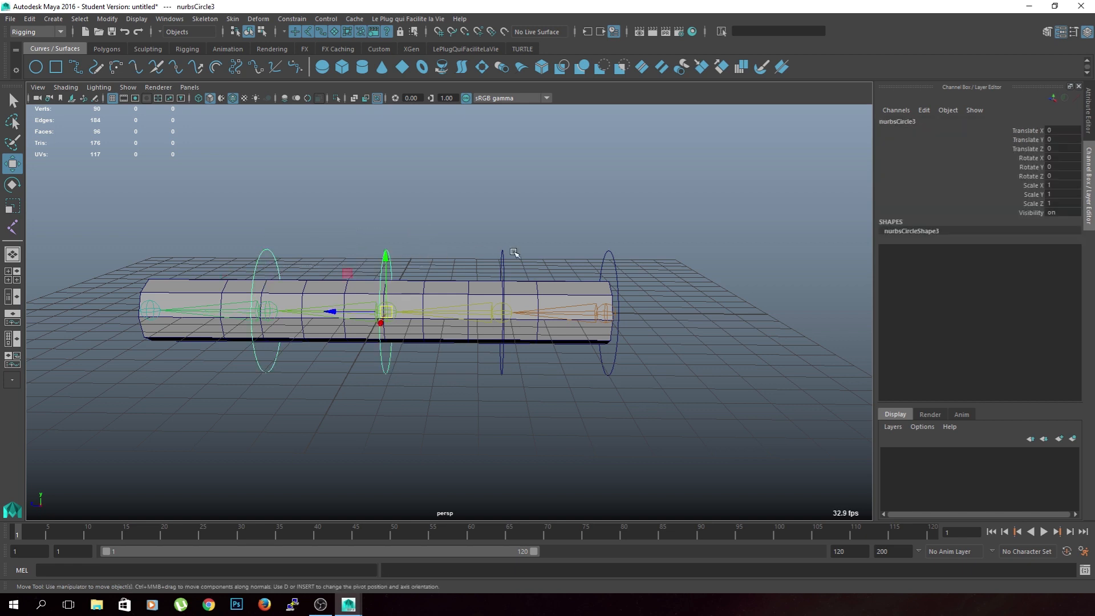
{"action": "left_click", "coordinate": [503, 257], "text": "shift"}
{"action": "key", "text": "p"}
{"action": "left_click_drag", "start_coordinate": [519, 234], "coordinate": [482, 254]}
{"action": "left_click", "coordinate": [609, 254], "text": "shift"}
{"action": "key", "text": "p"}
Try rotating all four circle controllers together, undo the rotation and clear the selection.
{"action": "left_click_drag", "start_coordinate": [672, 229], "coordinate": [242, 268]}
{"action": "key", "text": "e"}
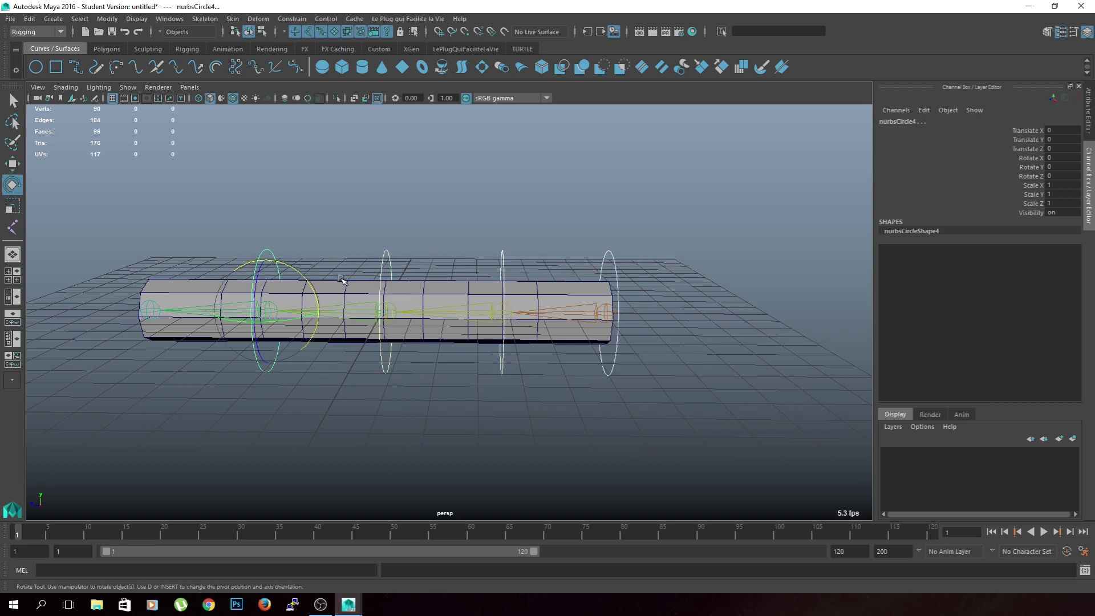
{"action": "left_click_drag", "start_coordinate": [317, 290], "coordinate": [344, 286]}
{"action": "key", "text": "ctrl+z"}
{"action": "left_click", "coordinate": [620, 218]}
Bind the cylinder to the joint chain starting at joint1 with Bind Skin.
{"action": "left_click", "coordinate": [602, 319]}
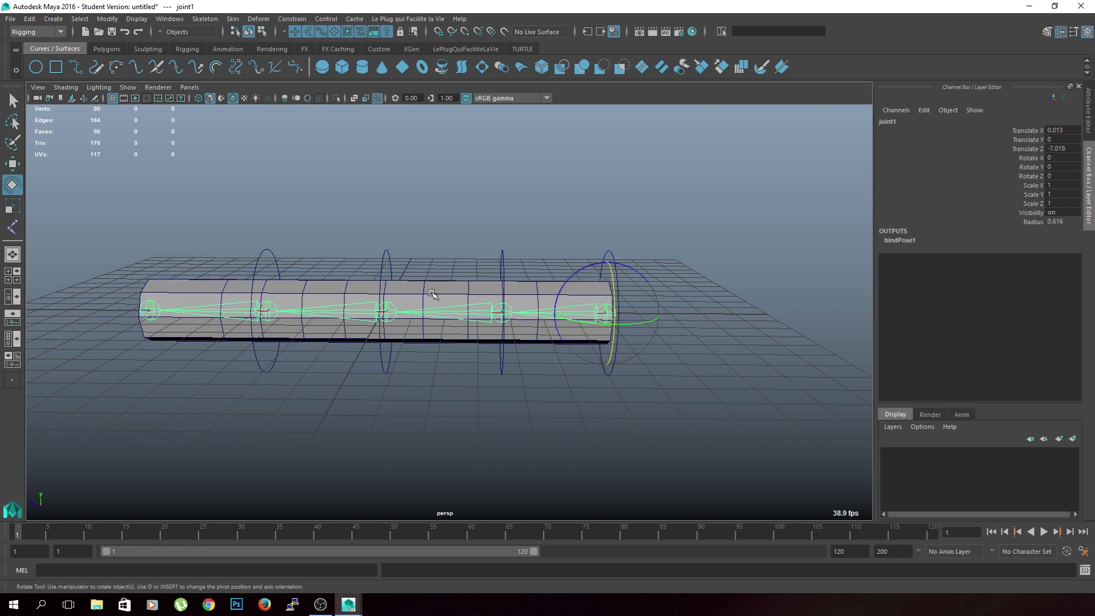
{"action": "left_click", "coordinate": [482, 377]}
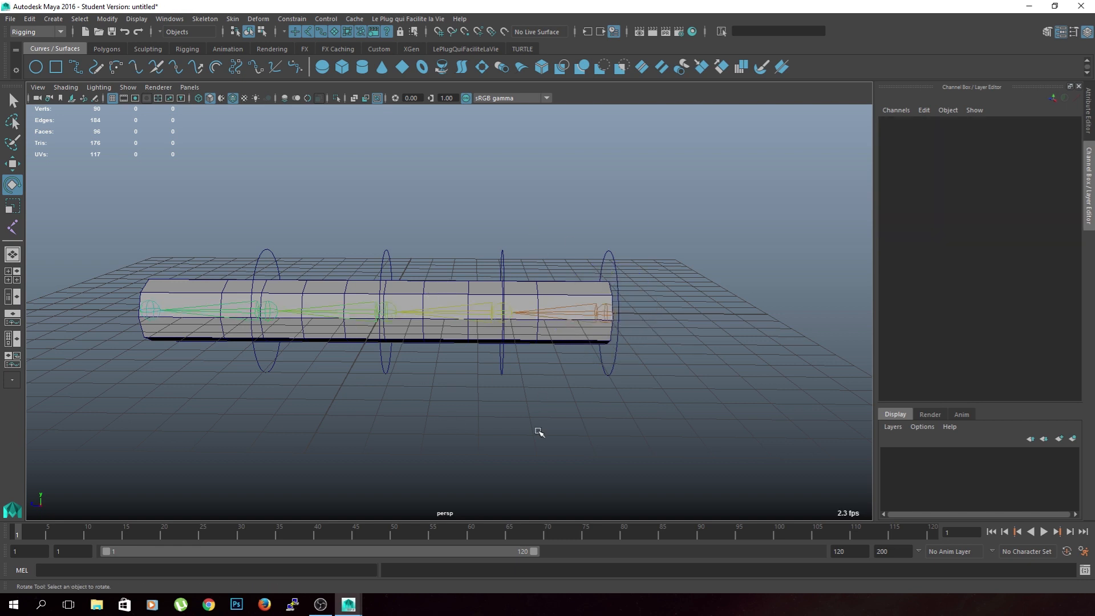
{"action": "left_click", "coordinate": [580, 322]}
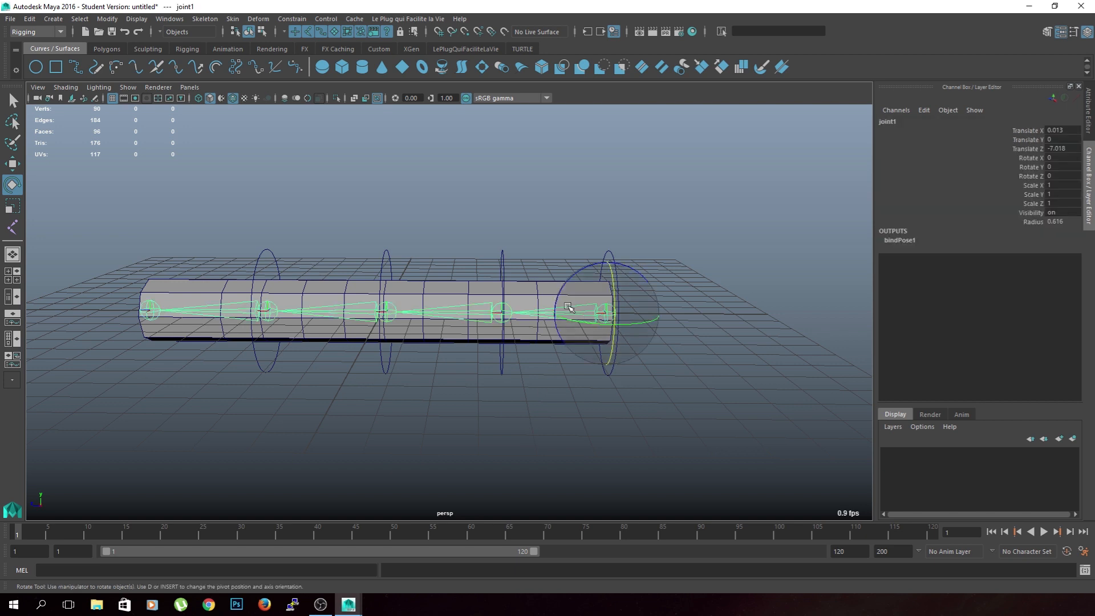
{"action": "left_click", "coordinate": [232, 18]}
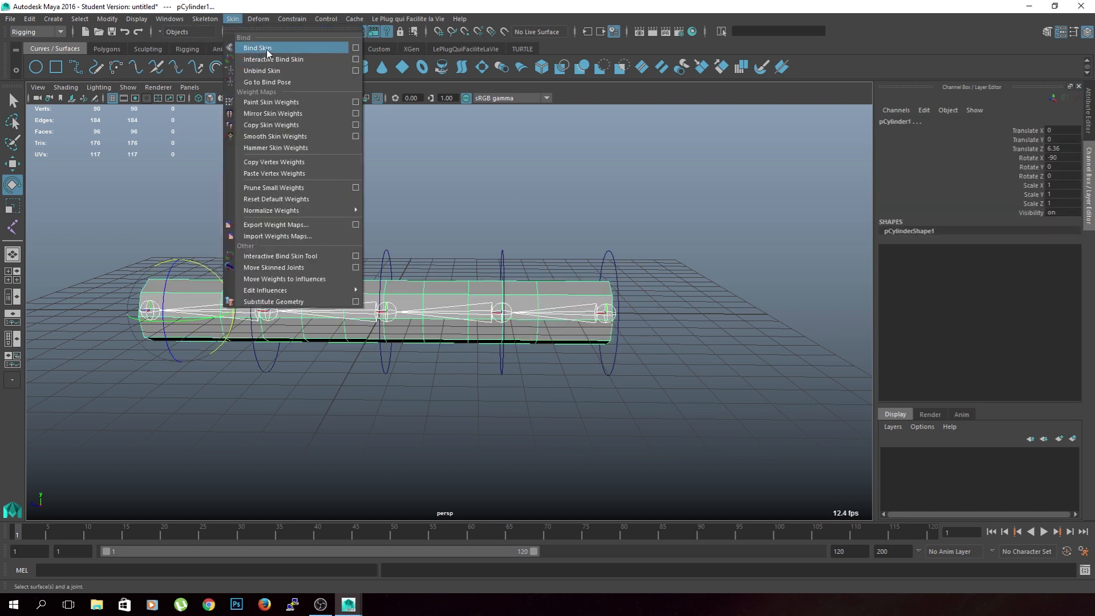
{"action": "left_click", "coordinate": [251, 46]}
{"action": "left_click", "coordinate": [516, 428]}
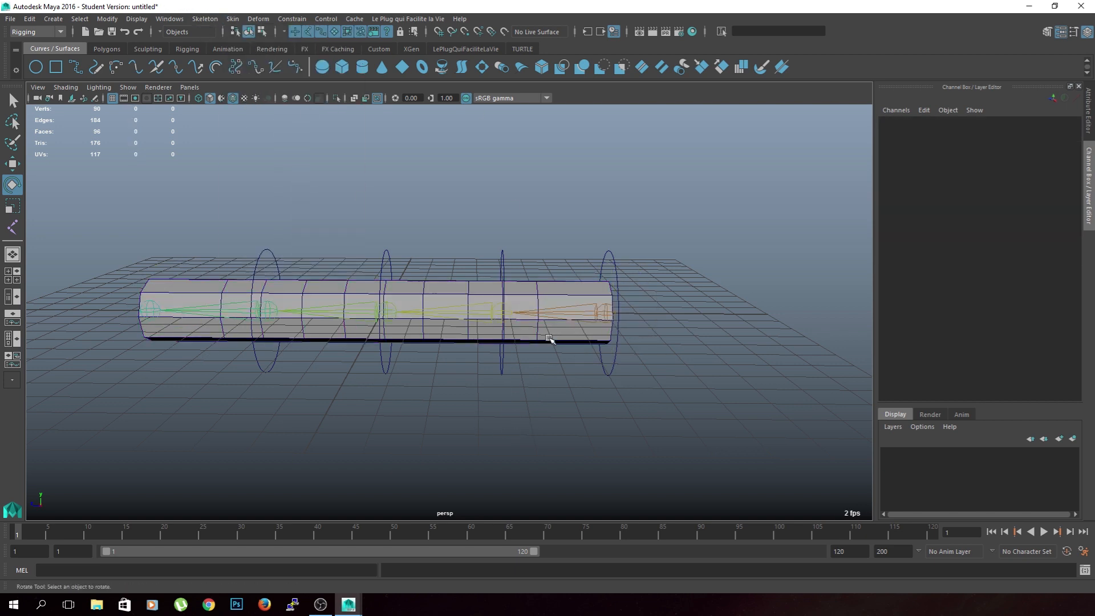
{"action": "left_click", "coordinate": [602, 318]}
{"action": "left_click", "coordinate": [613, 253]}
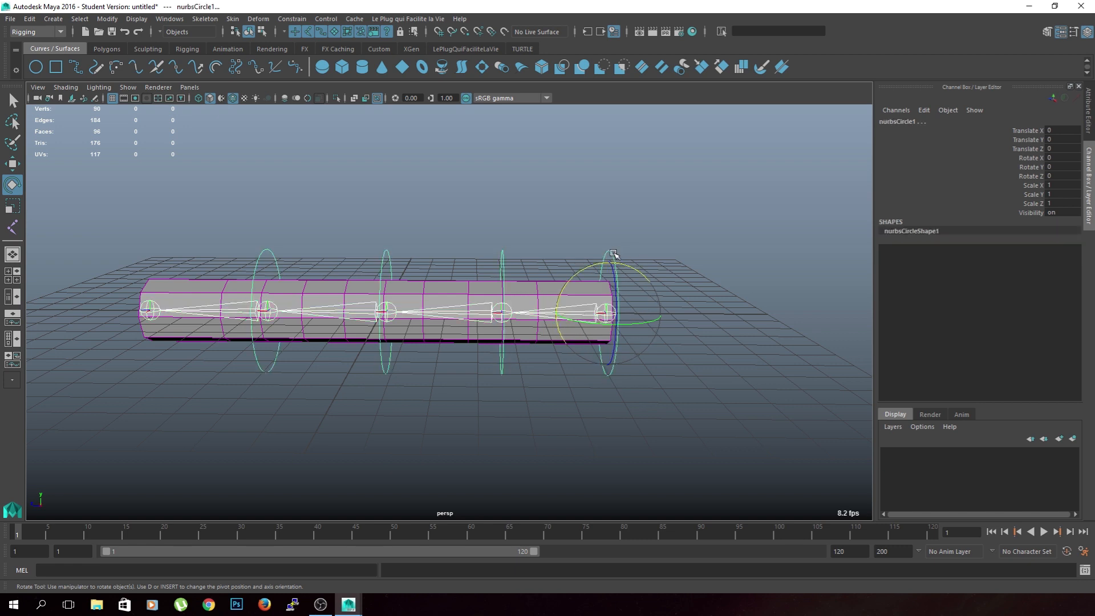
{"action": "left_click", "coordinate": [658, 249]}
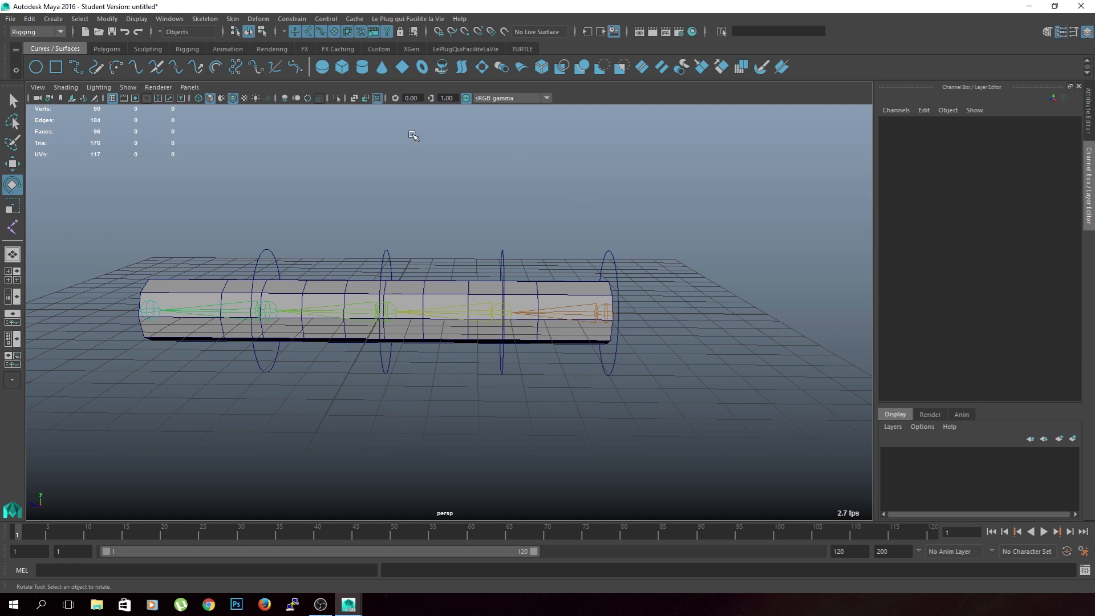
{"action": "left_click", "coordinate": [299, 20]}
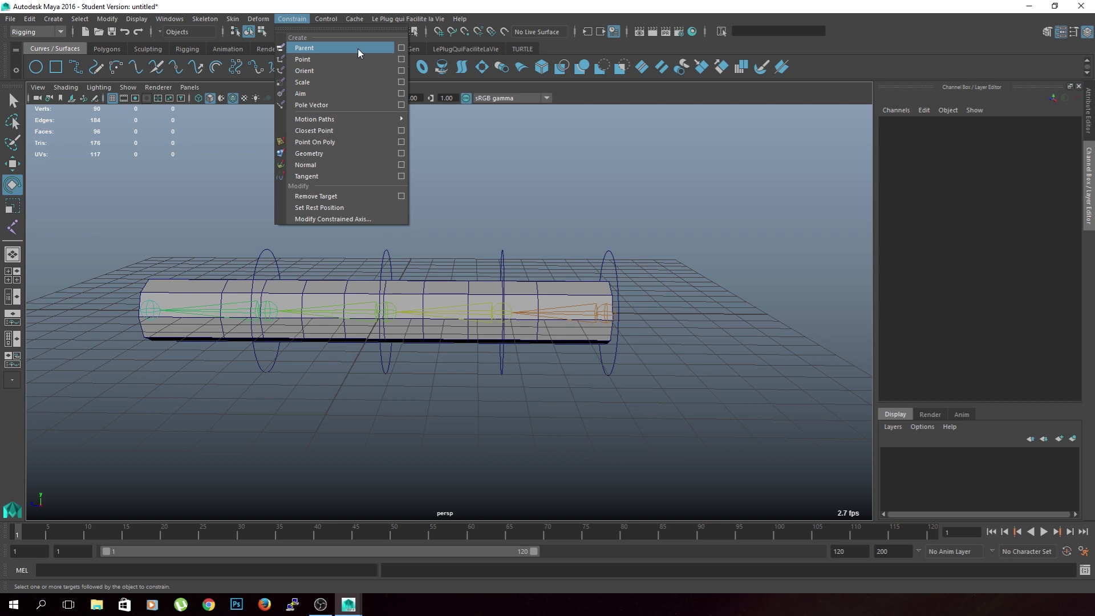
{"action": "left_click", "coordinate": [532, 244]}
Select the nurbsCircle2 controller together with joint2 and constrain the joint to the circle.
{"action": "left_click_drag", "start_coordinate": [540, 234], "coordinate": [432, 302]}
{"action": "left_click", "coordinate": [423, 311], "text": "shift"}
{"action": "left_click_drag", "start_coordinate": [411, 377], "coordinate": [420, 379], "text": "alt"}
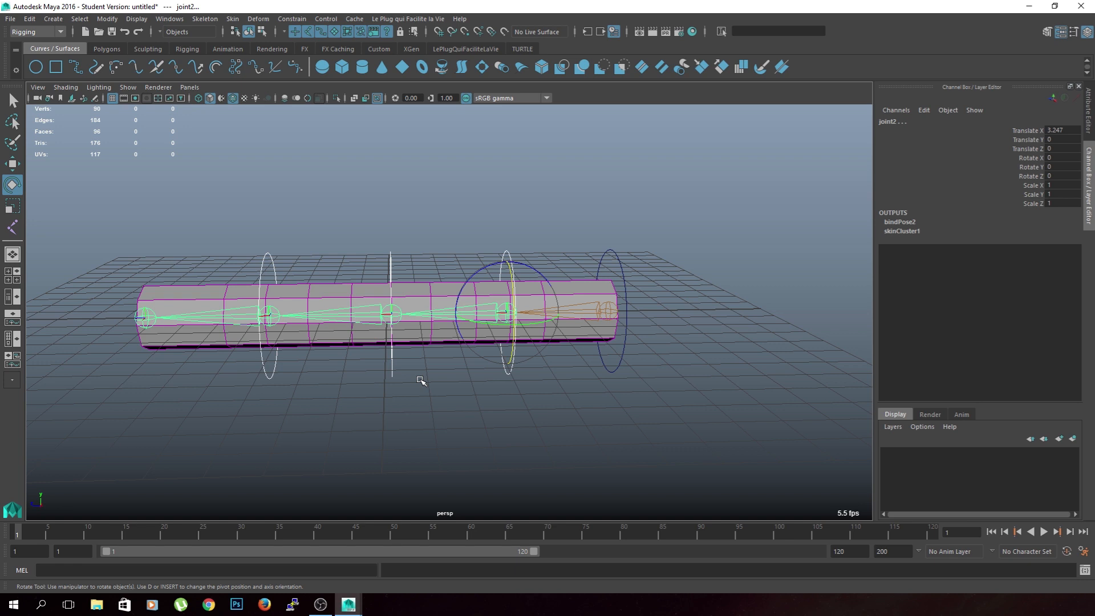
{"action": "left_click", "coordinate": [536, 234]}
{"action": "left_click", "coordinate": [461, 285]}
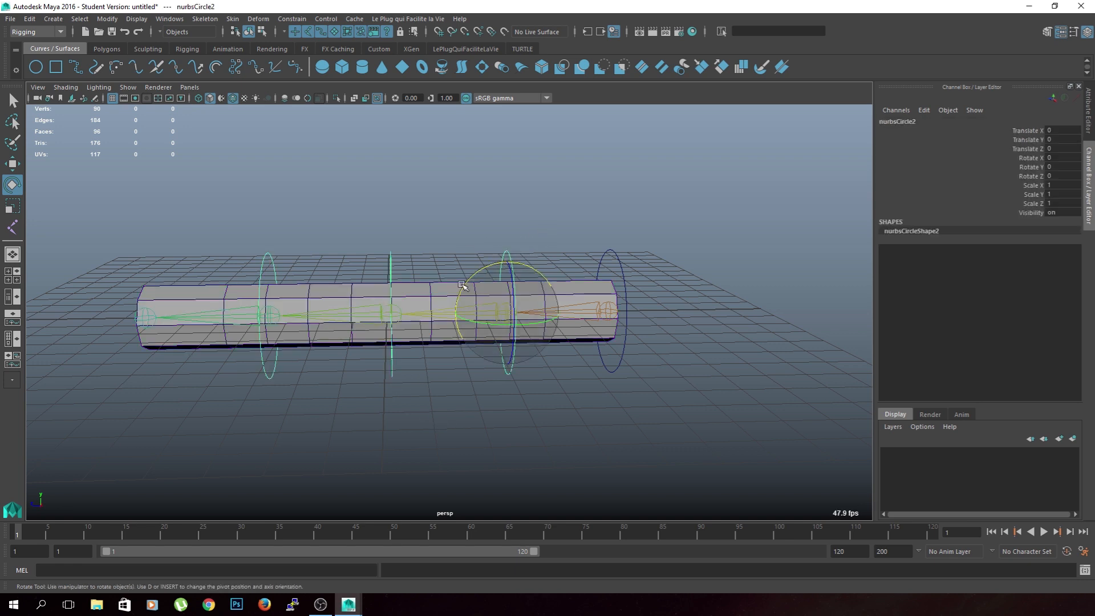
{"action": "left_click", "coordinate": [431, 319]}
{"action": "left_click", "coordinate": [482, 231]}
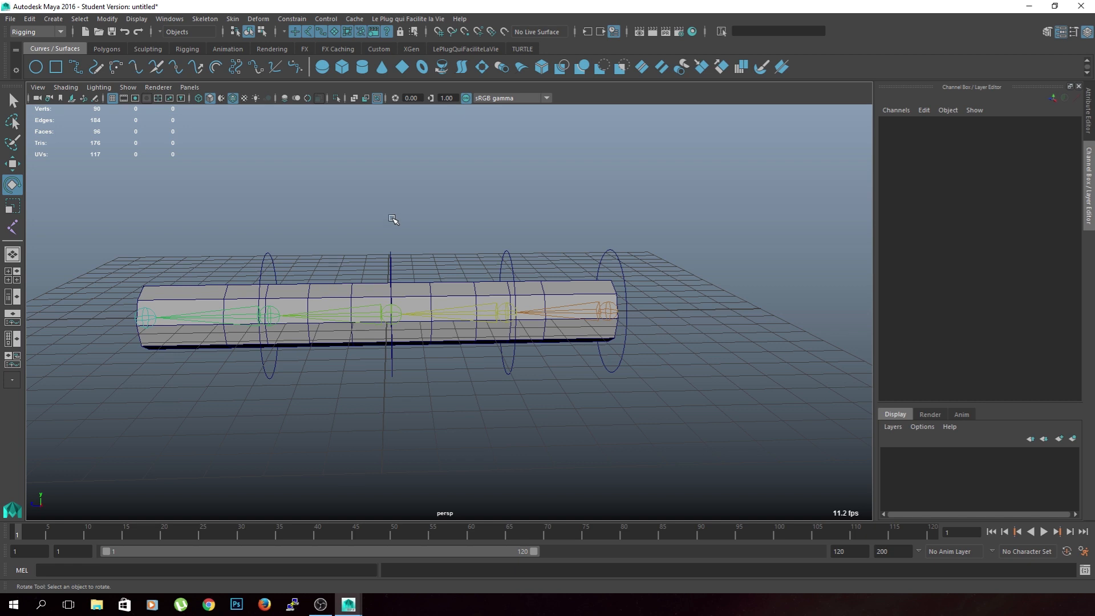
Try scaling nurbsCircle2 uniformly to 1.995, undo the scaling and clear the selection.
{"action": "left_click_drag", "start_coordinate": [536, 231], "coordinate": [489, 260]}
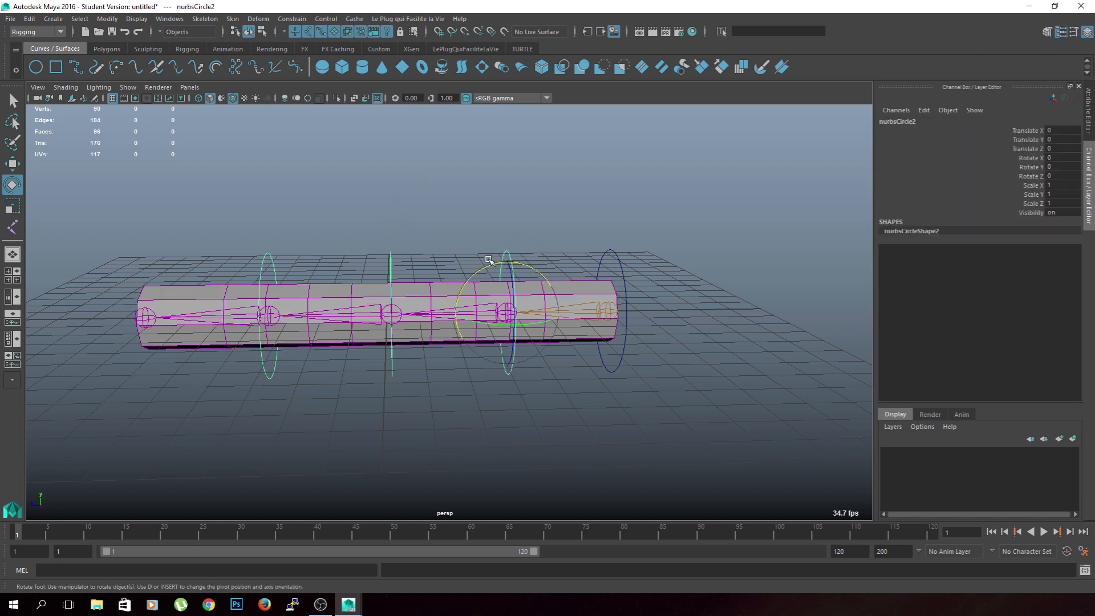
{"action": "key", "text": "r"}
{"action": "middle_click_drag", "start_coordinate": [466, 269], "coordinate": [717, 213]}
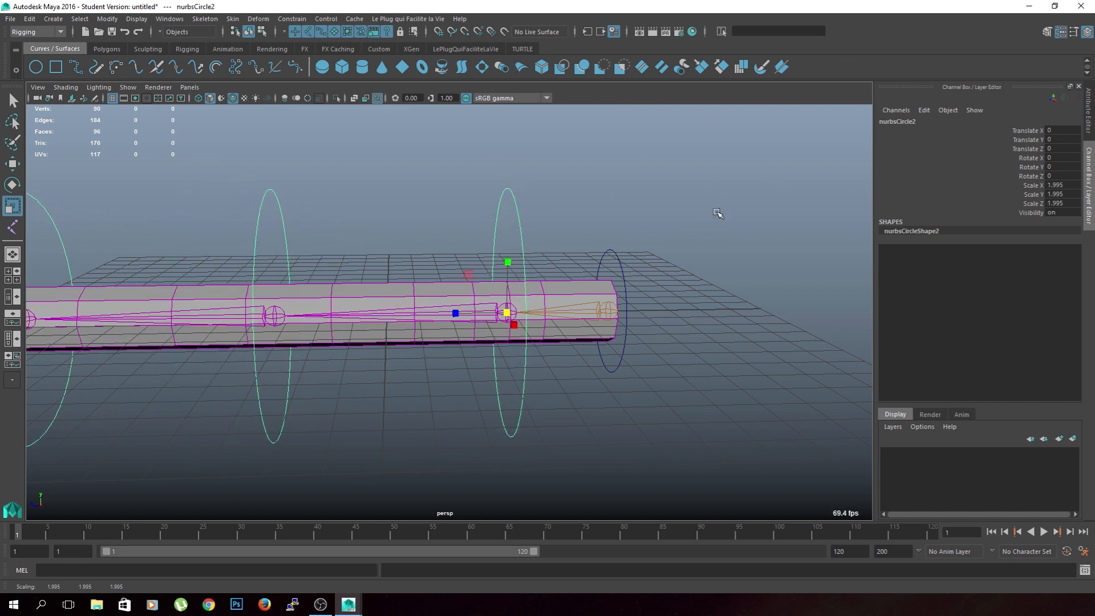
{"action": "key", "text": "ctrl+z"}
{"action": "left_click", "coordinate": [679, 207]}
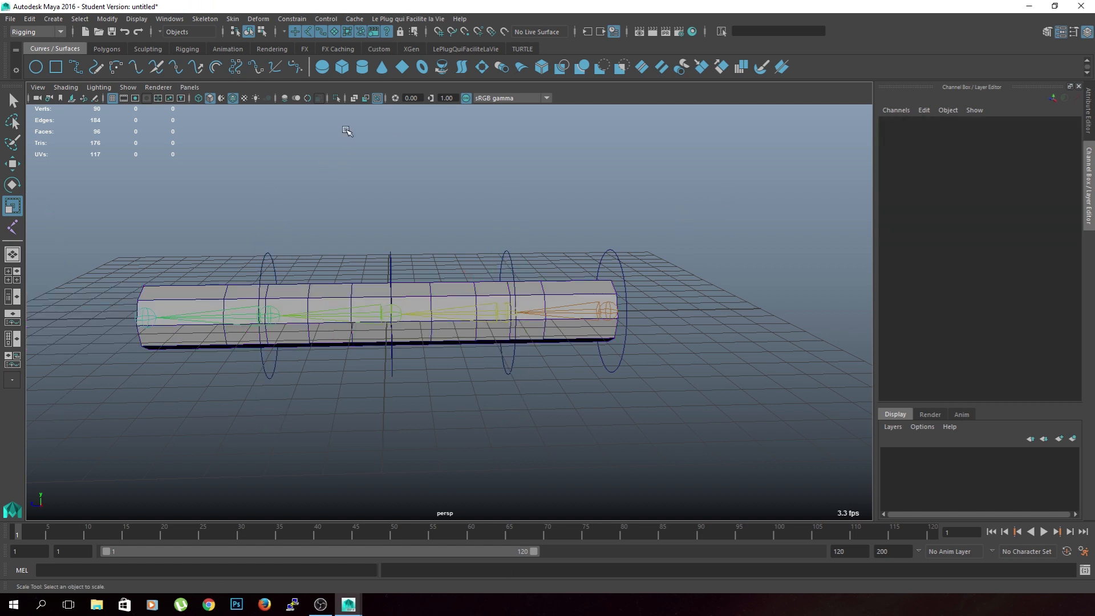
{"action": "left_click", "coordinate": [292, 18]}
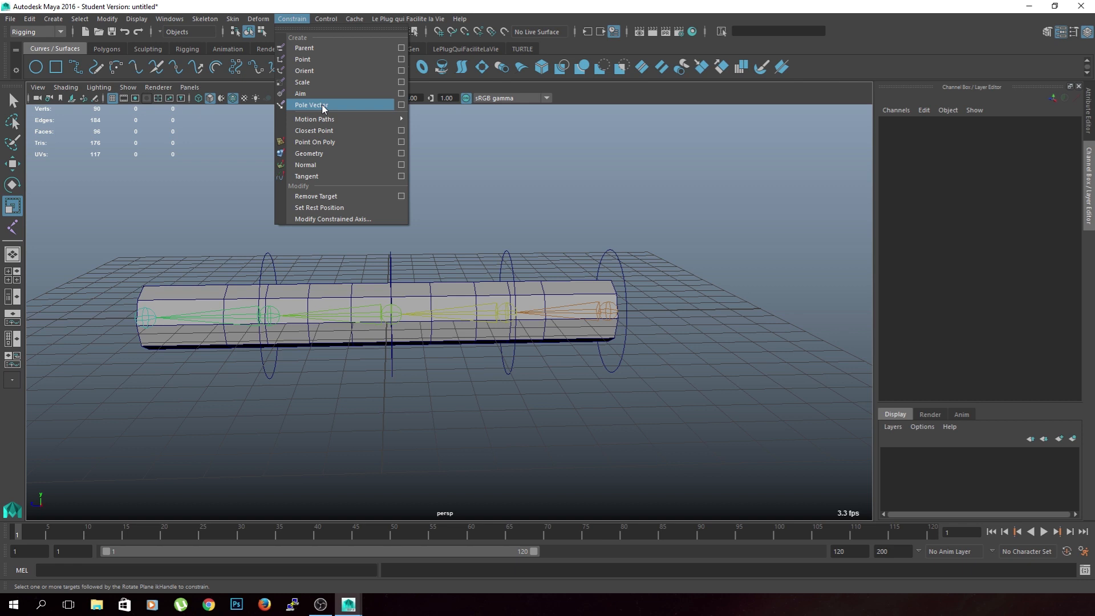
{"action": "left_click", "coordinate": [704, 193]}
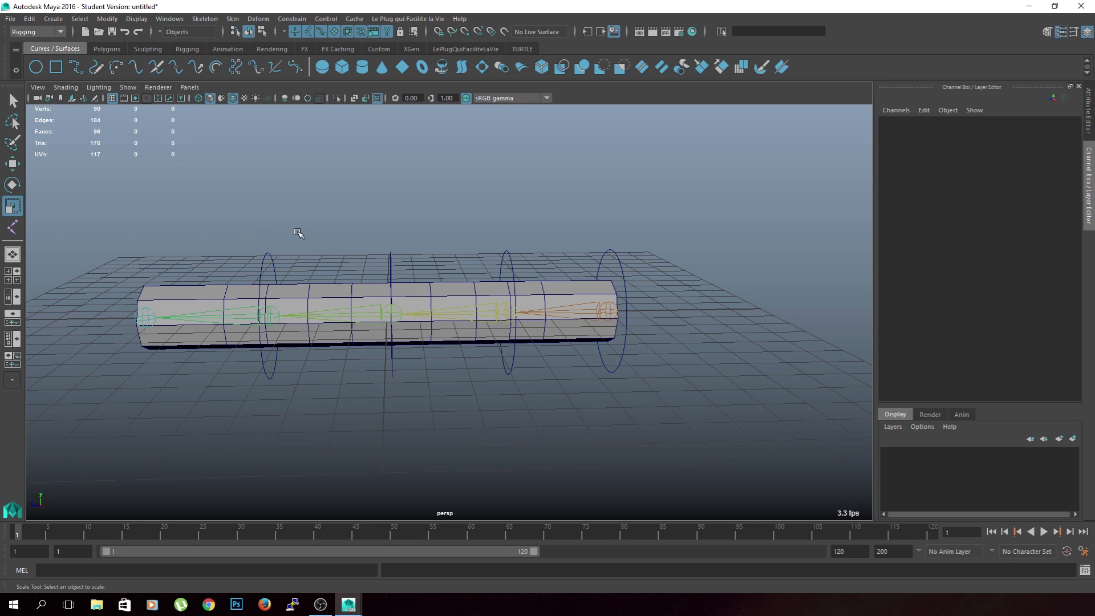
Try rotating all four circle controllers together by about -54.8 degrees in X, undo the rotation and clear the selection.
{"action": "left_click_drag", "start_coordinate": [701, 229], "coordinate": [349, 296]}
{"action": "key", "text": "e"}
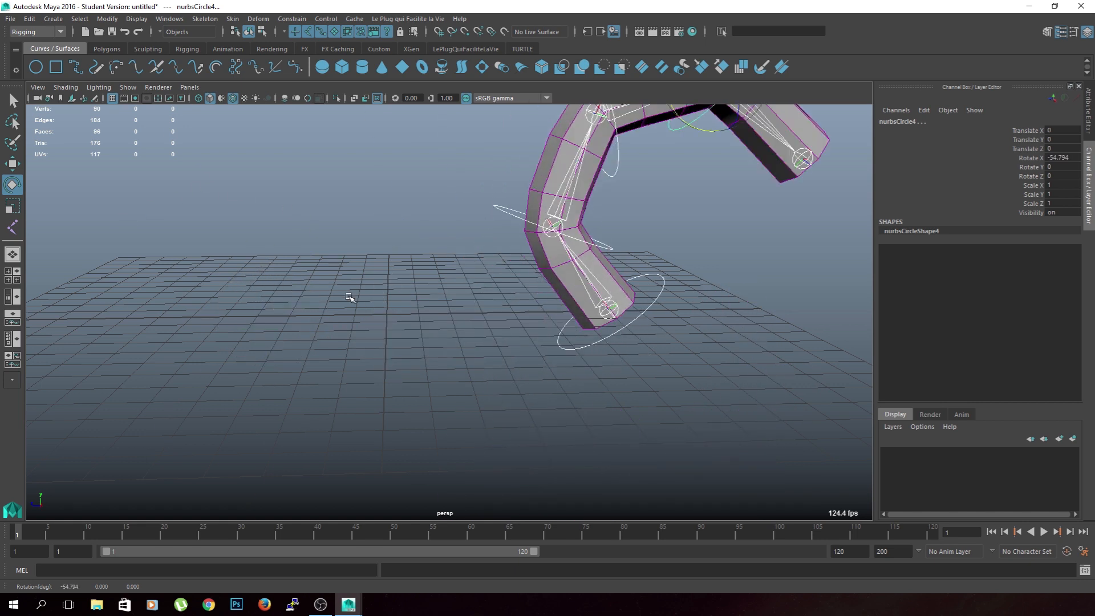
{"action": "key", "text": "ctrl+z"}
{"action": "left_click", "coordinate": [622, 209]}
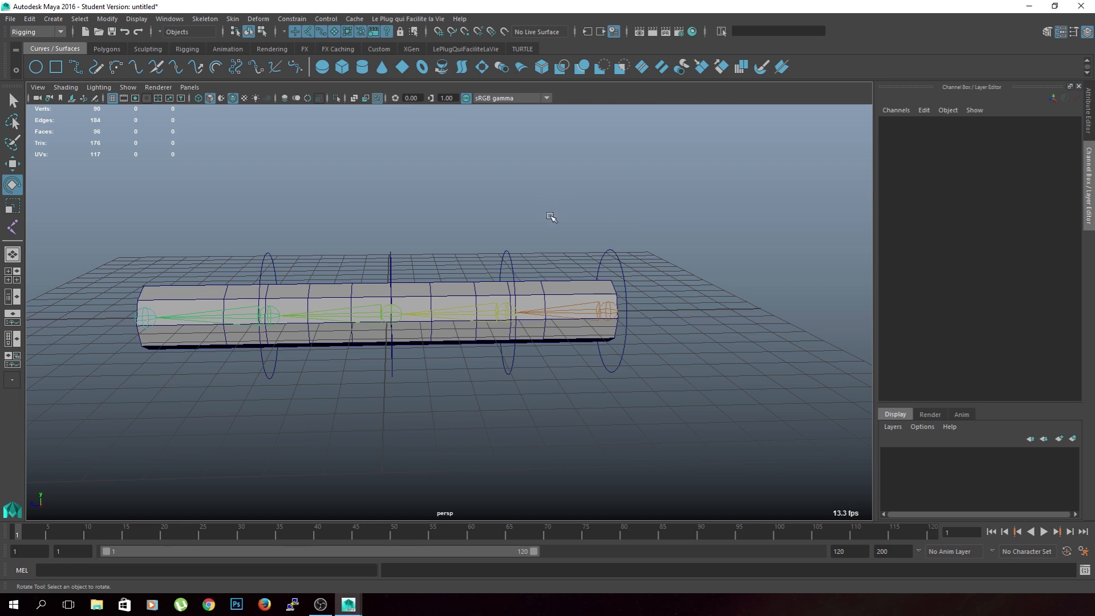
Review the Parent Constraint options, including Maintain offset, with nurbsCircle2 selected, close them without applying and clear the selection.
{"action": "left_click_drag", "start_coordinate": [543, 216], "coordinate": [482, 263]}
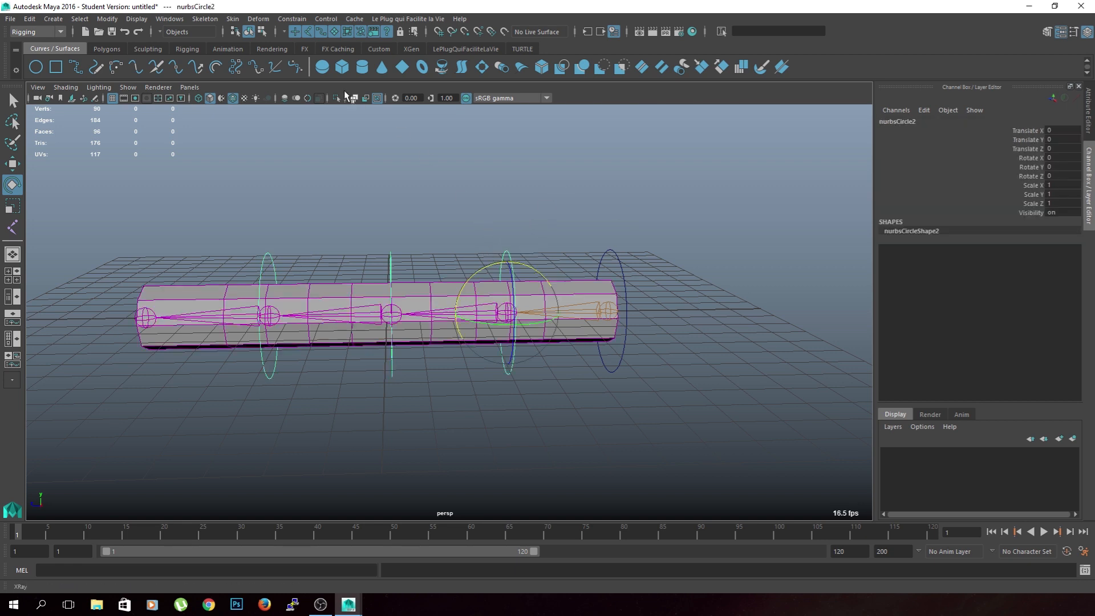
{"action": "left_click", "coordinate": [306, 19]}
{"action": "left_click", "coordinate": [401, 47]}
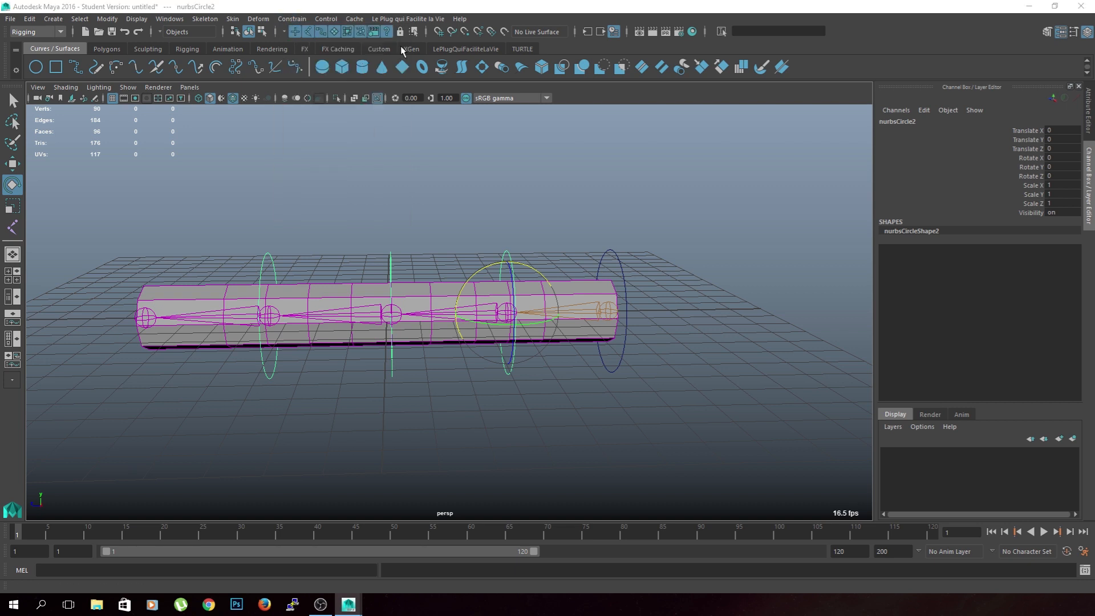
{"action": "left_click", "coordinate": [425, 126]}
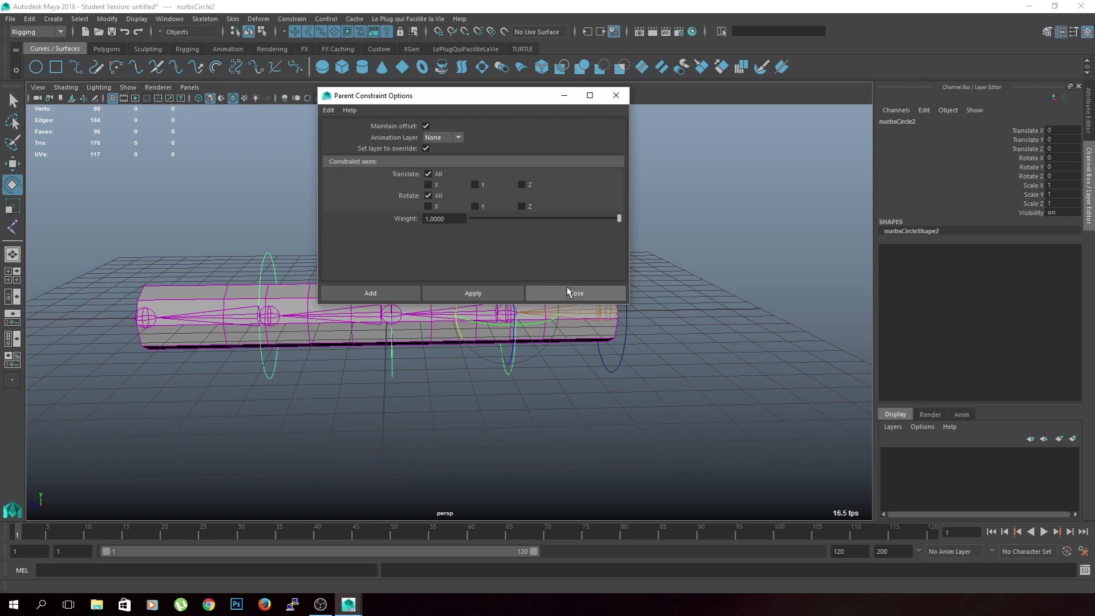
{"action": "left_click", "coordinate": [570, 292]}
{"action": "left_click", "coordinate": [724, 288]}
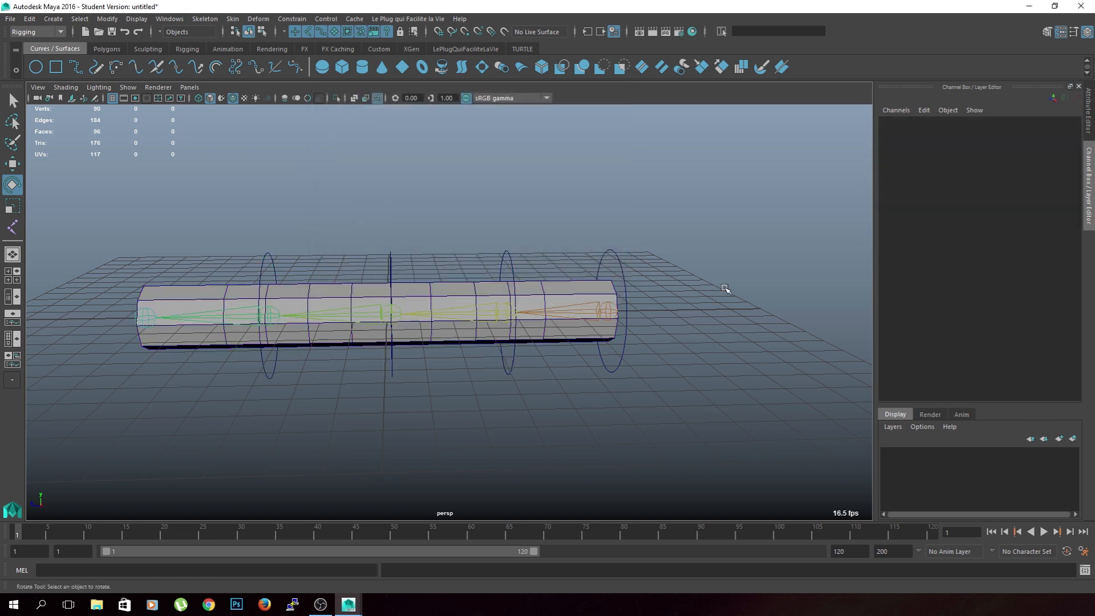
Try rotating the four circle controllers together by about 71.5 degrees in X, undo it and deselect everything.
{"action": "left_click_drag", "start_coordinate": [542, 248], "coordinate": [483, 256]}
{"action": "left_click", "coordinate": [567, 217]}
{"action": "left_click_drag", "start_coordinate": [420, 364], "coordinate": [552, 397], "text": "alt"}
{"action": "left_click_drag", "start_coordinate": [706, 265], "coordinate": [259, 245]}
{"action": "key", "text": "ctrl+z"}
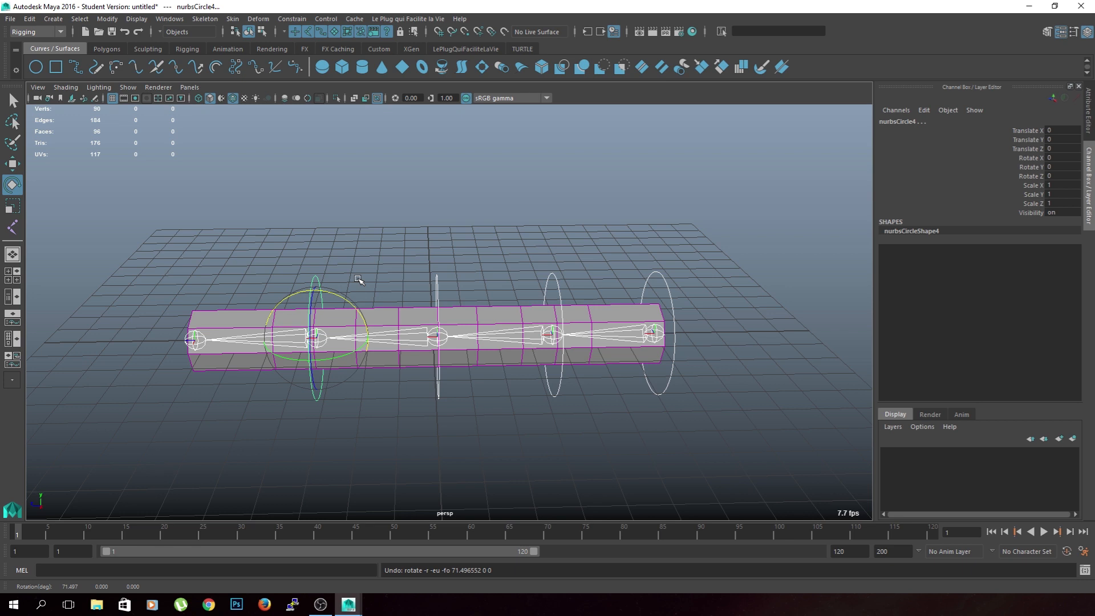
{"action": "left_click", "coordinate": [477, 257]}
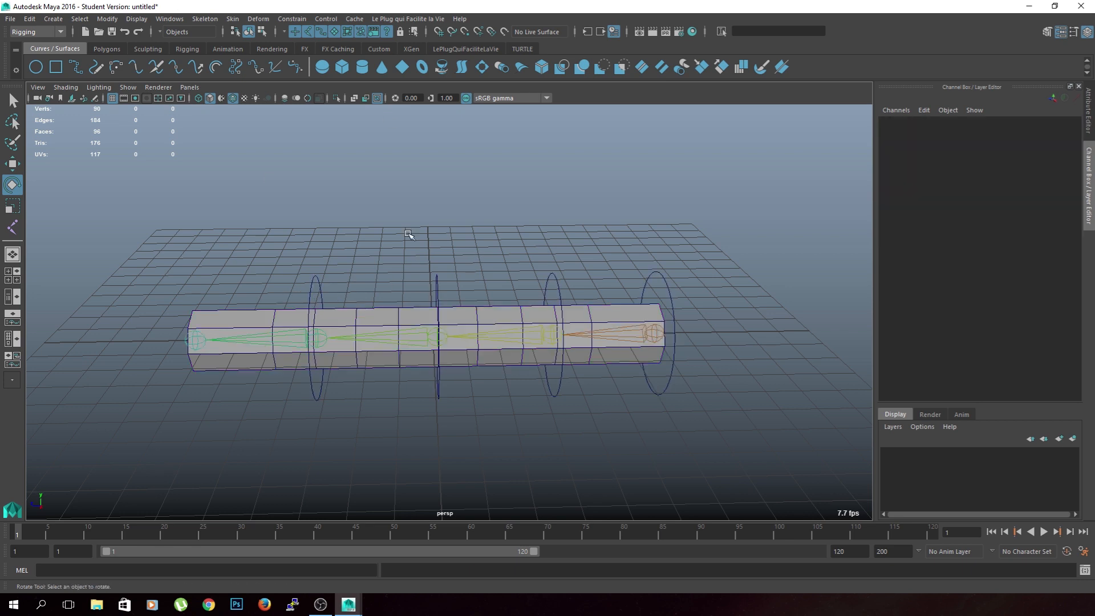